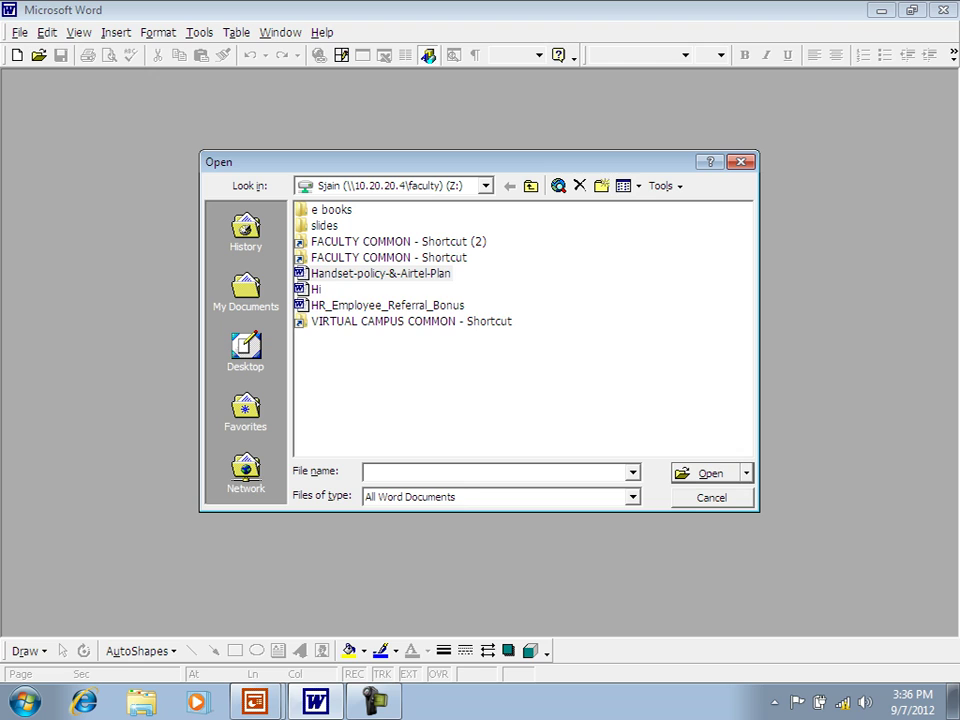
- Open the Word document Hi and add four new lines after its last line of text
click(316, 289)
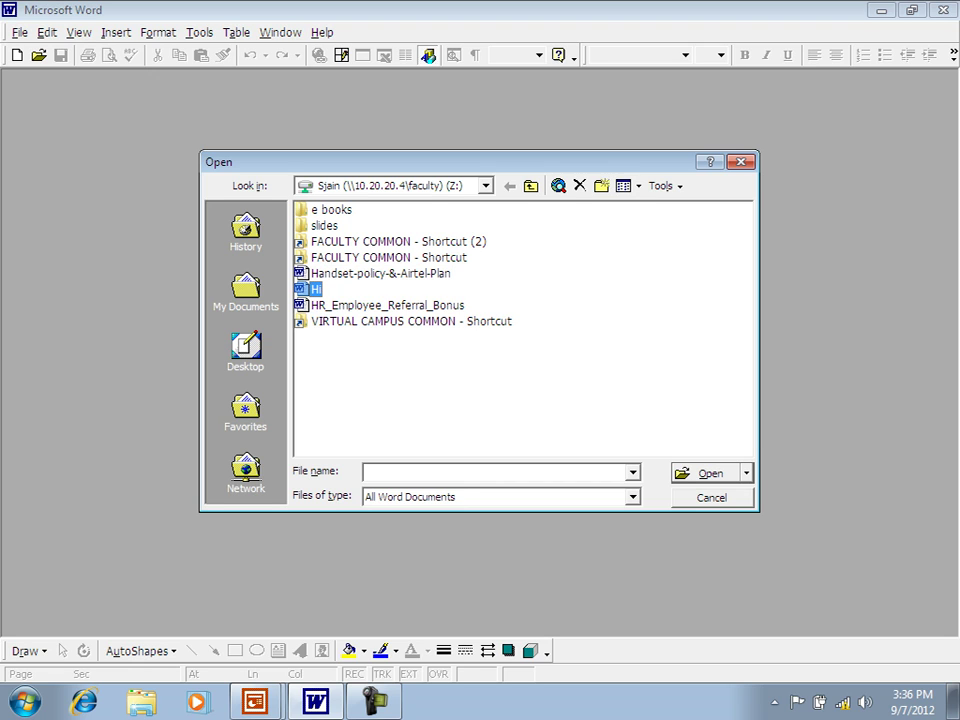
key(Return)
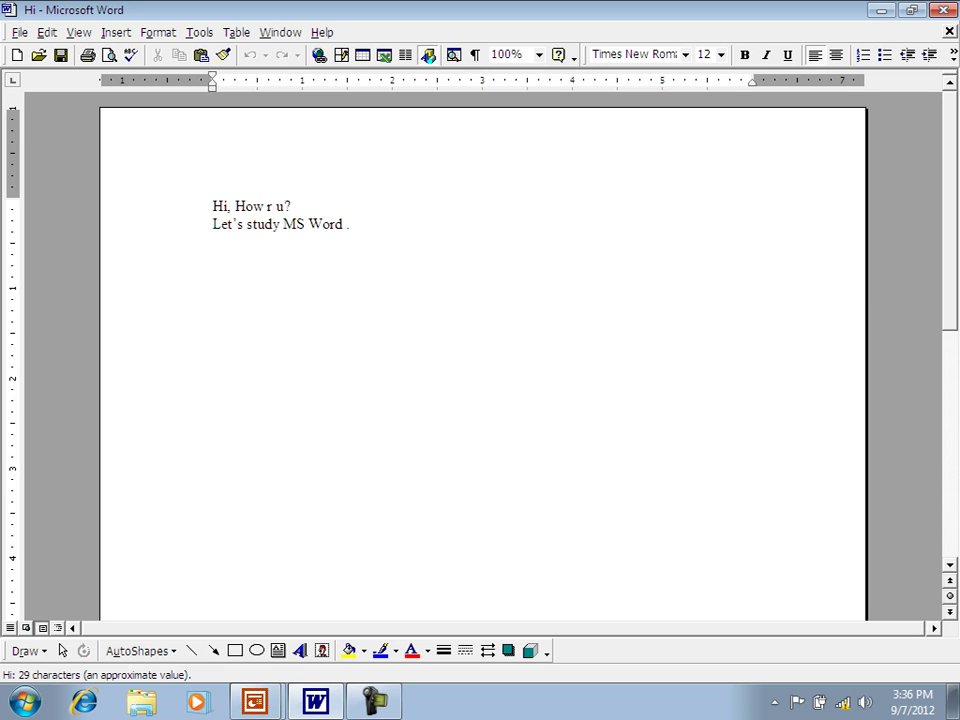
click(350, 224)
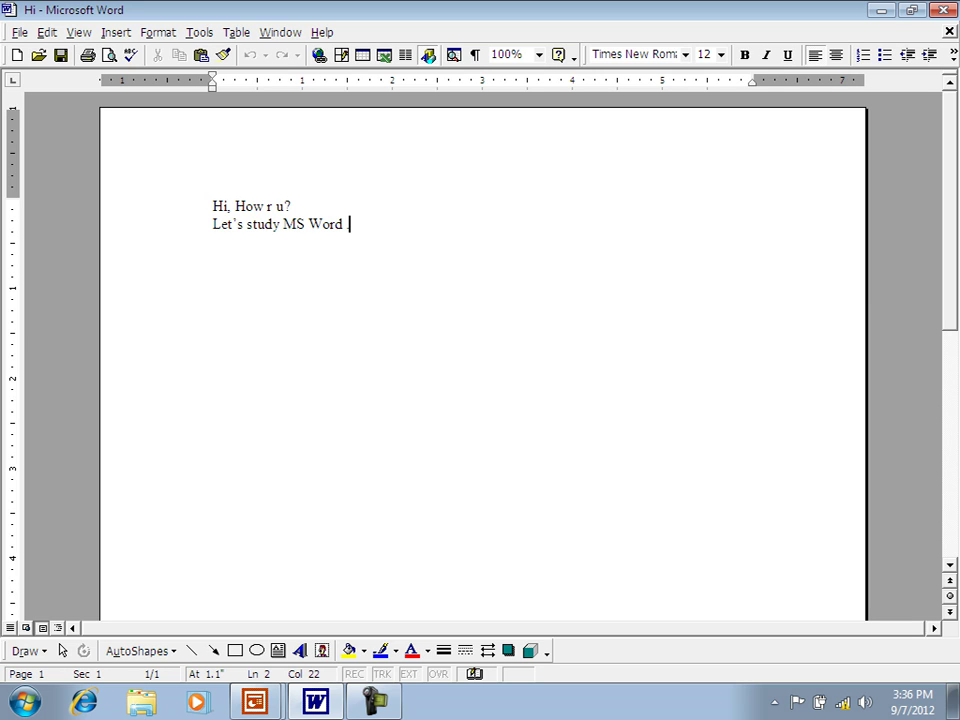
key(Return)
key(Return)
key(Return)
key(Return)
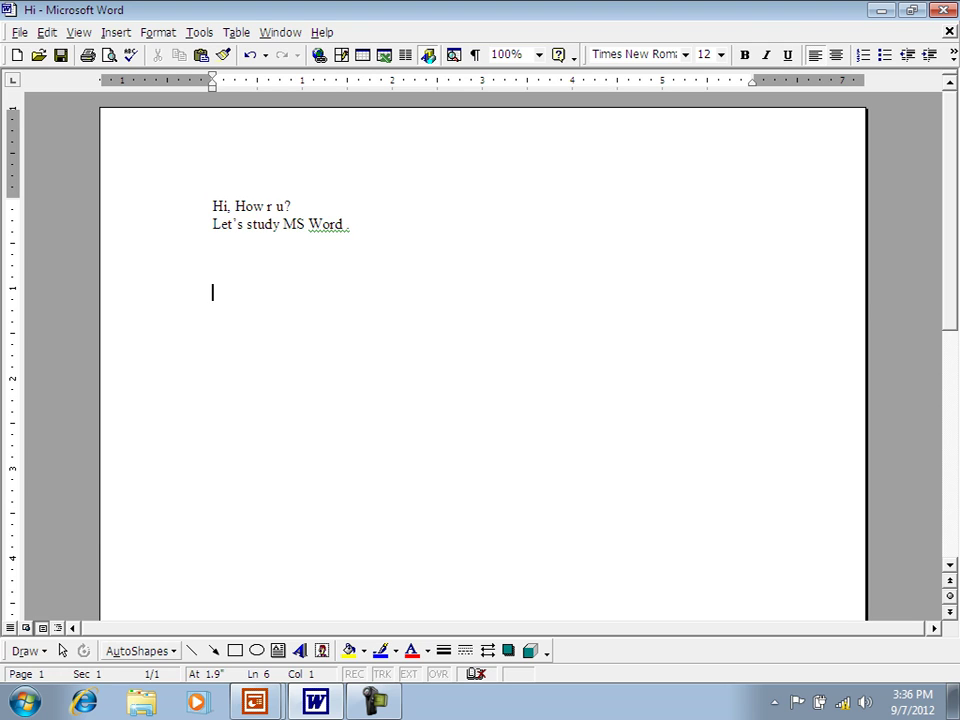
- Draw a slightly sloping straight line about 1.75 inches long below the text, using the Line AutoShape
click(140, 651)
mouse_move(138, 517)
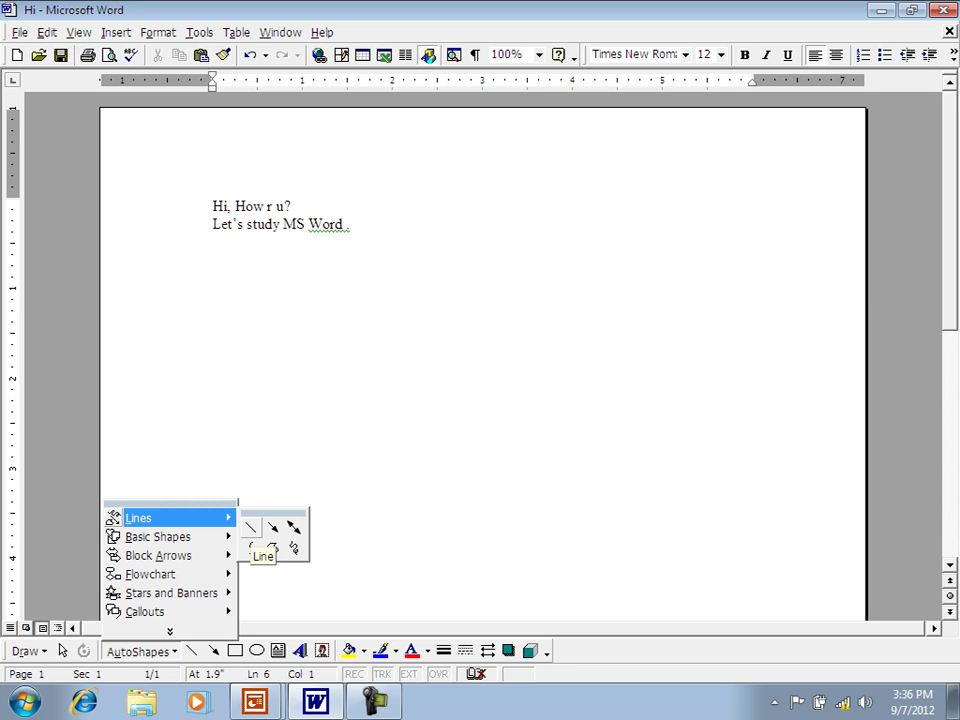
click(251, 527)
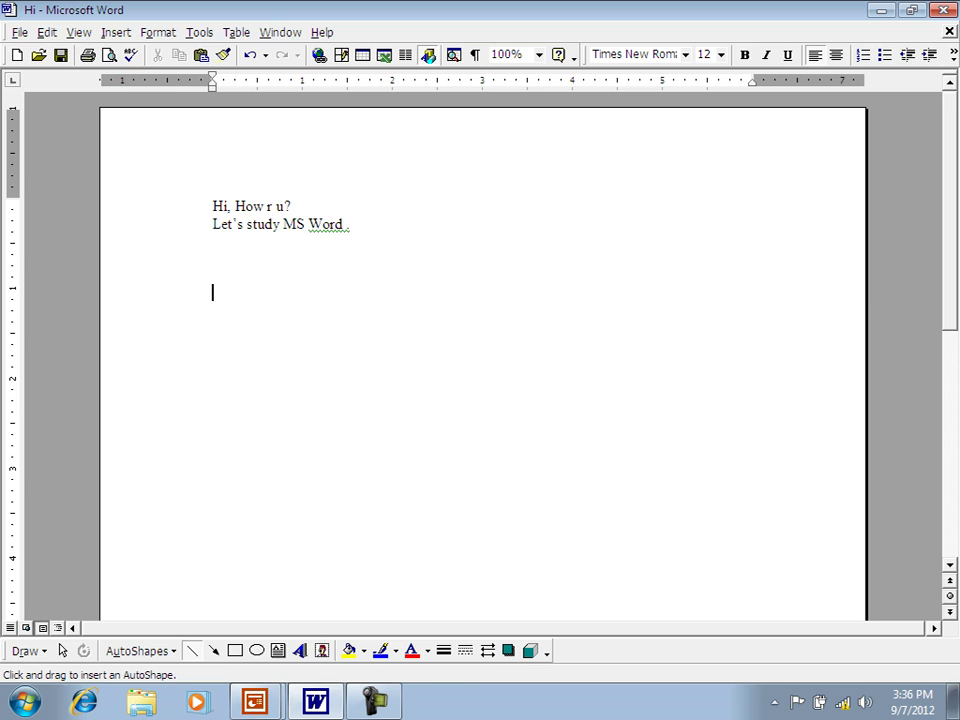
mouse_move(224, 288)
mouse_down()
mouse_move(269, 299)
mouse_move(336, 288)
mouse_move(358, 298)
mouse_move(379, 288)
mouse_move(382, 310)
mouse_up()
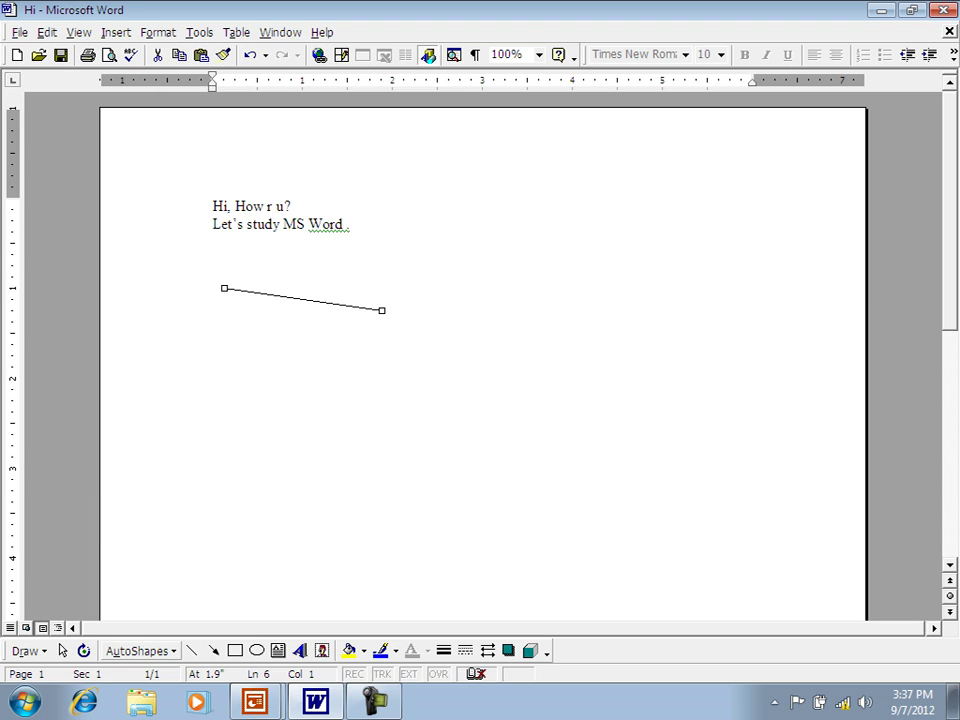
- Draw an arrow line about 2 inches long below the straight line, pointing right
click(140, 651)
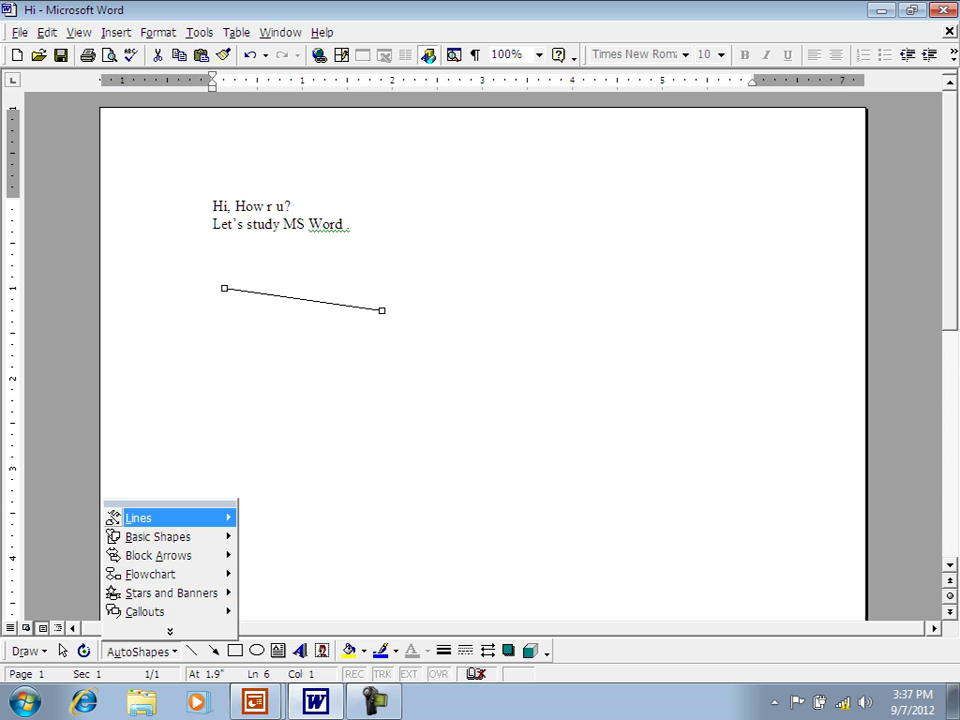
mouse_move(150, 518)
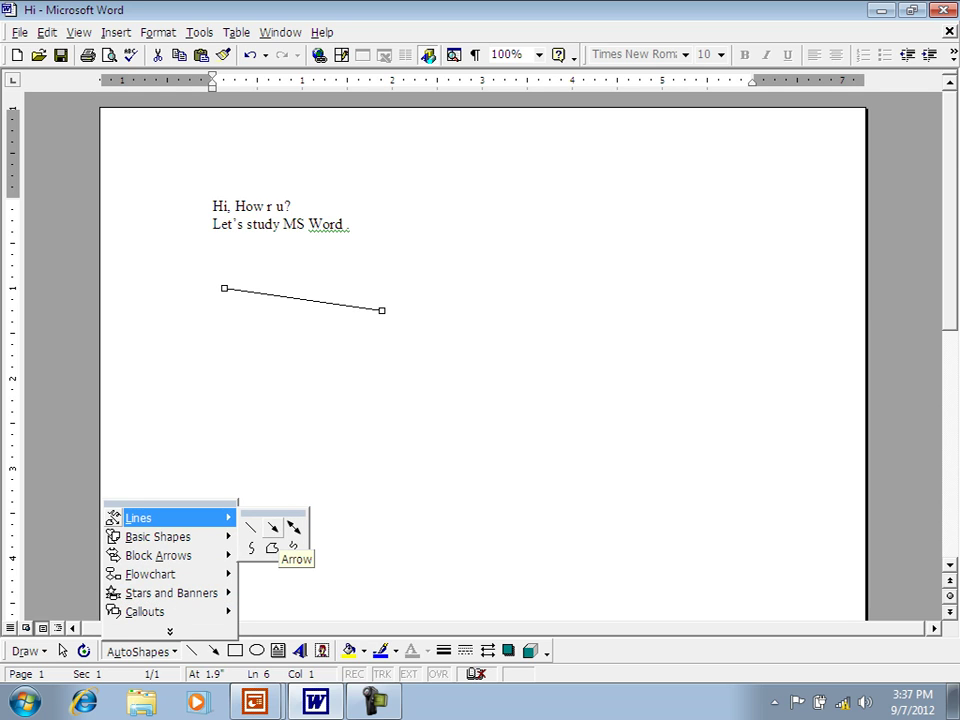
click(272, 527)
drag(224, 355, 415, 367)
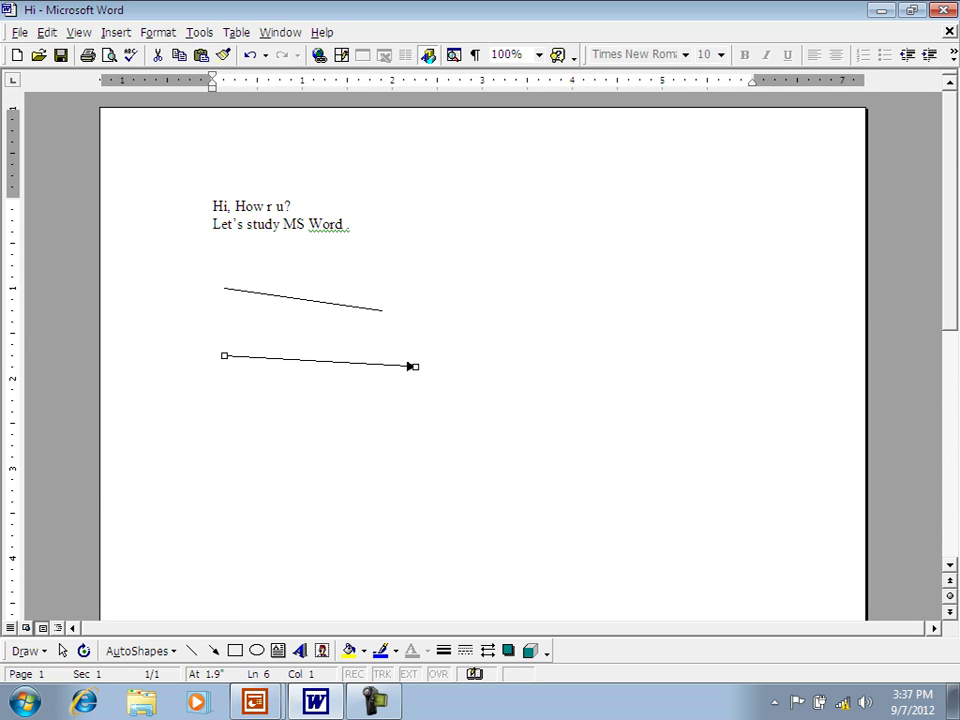
- Draw a freehand looping curve below the arrow line with the Scribble AutoShape
click(140, 651)
click(140, 651)
click(140, 651)
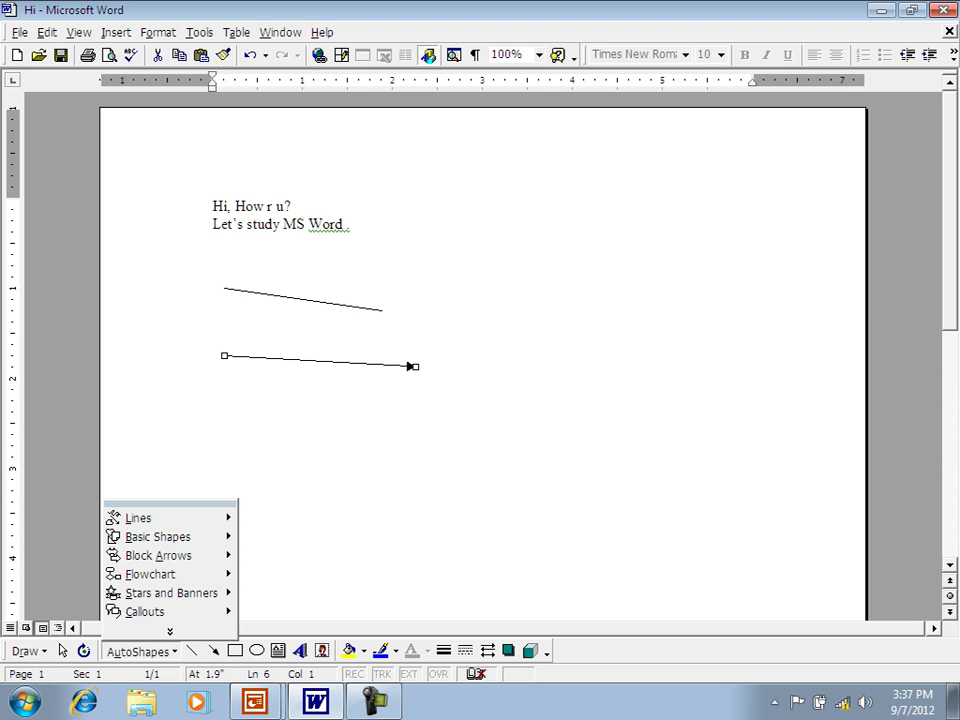
mouse_move(138, 517)
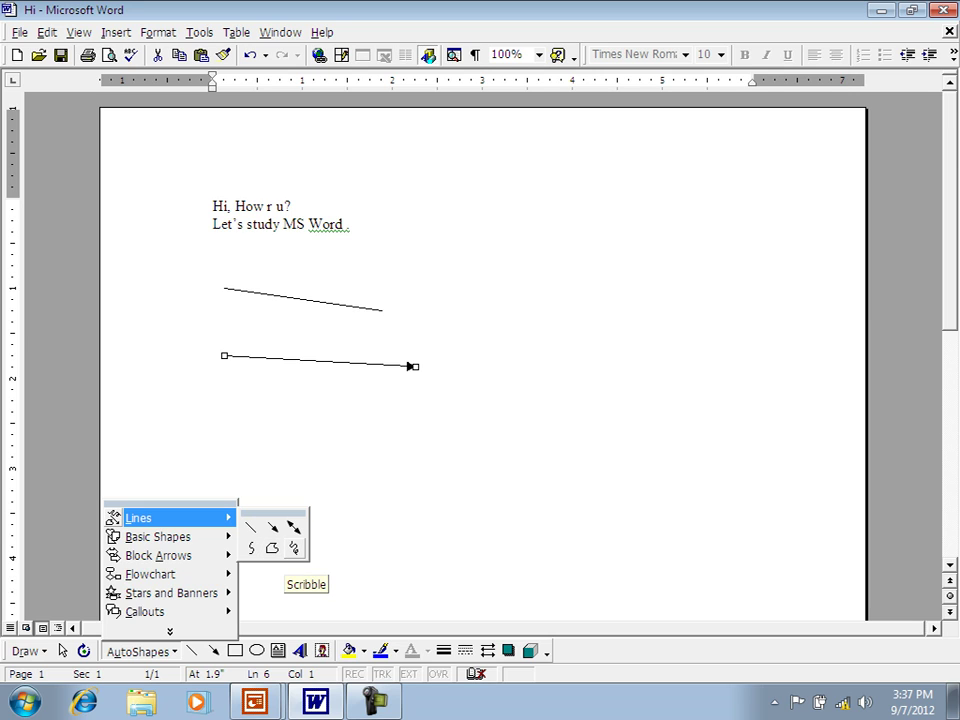
click(293, 547)
mouse_move(307, 405)
mouse_down()
mouse_move(326, 437)
mouse_move(455, 432)
mouse_move(440, 410)
mouse_move(305, 425)
mouse_move(360, 442)
mouse_move(450, 425)
mouse_move(510, 456)
mouse_move(548, 437)
mouse_up()
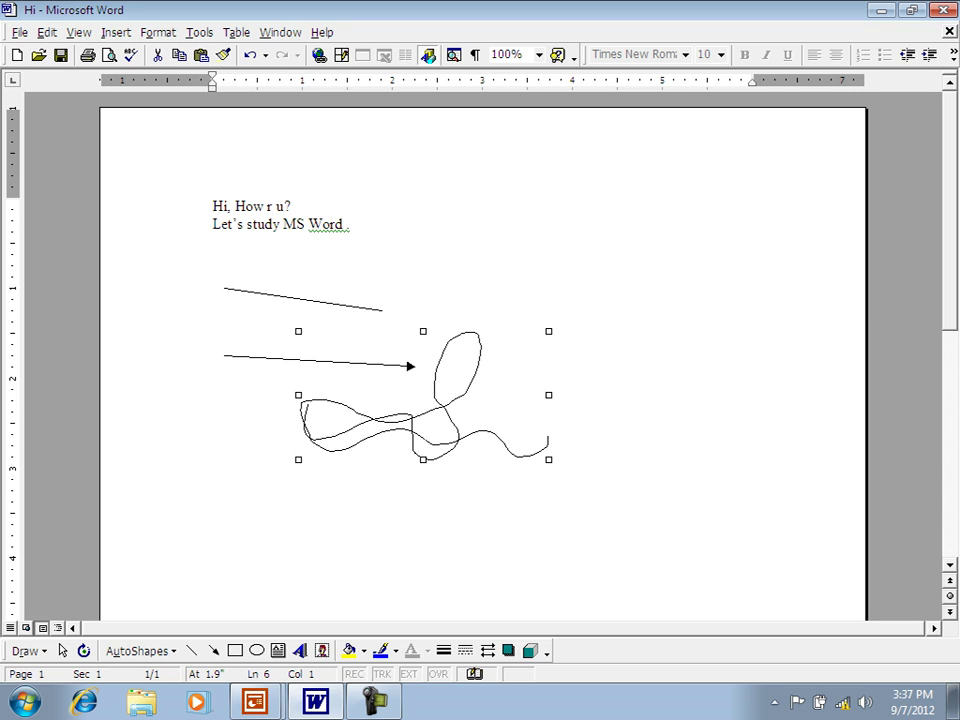
- Draw a thin right block arrow about 1.5 inches long below the scribble
click(140, 651)
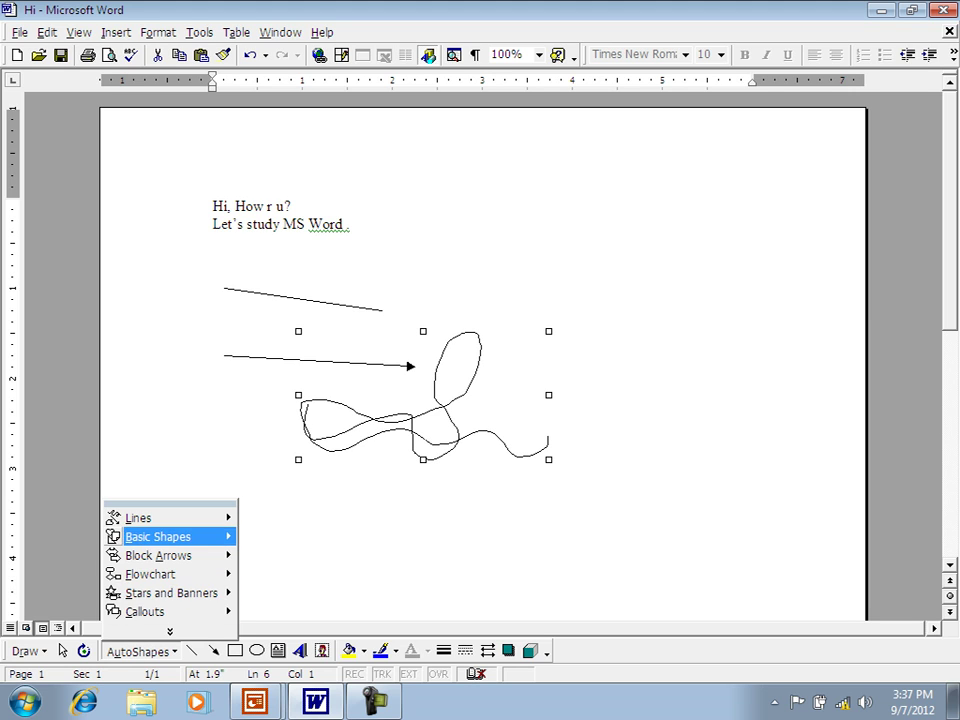
mouse_move(158, 536)
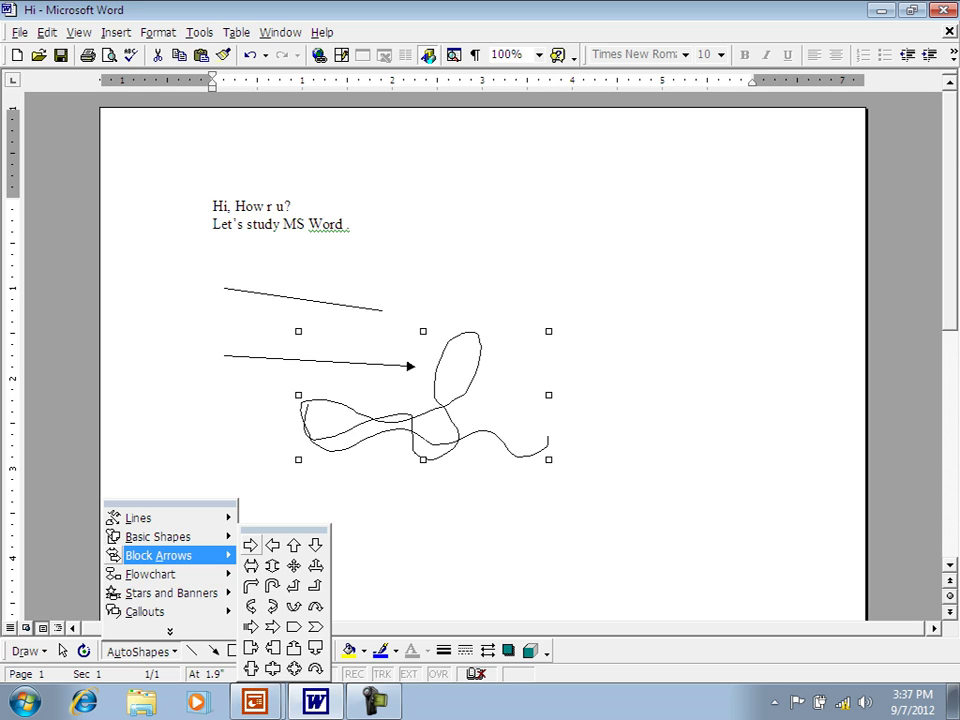
click(250, 545)
drag(246, 535, 416, 603)
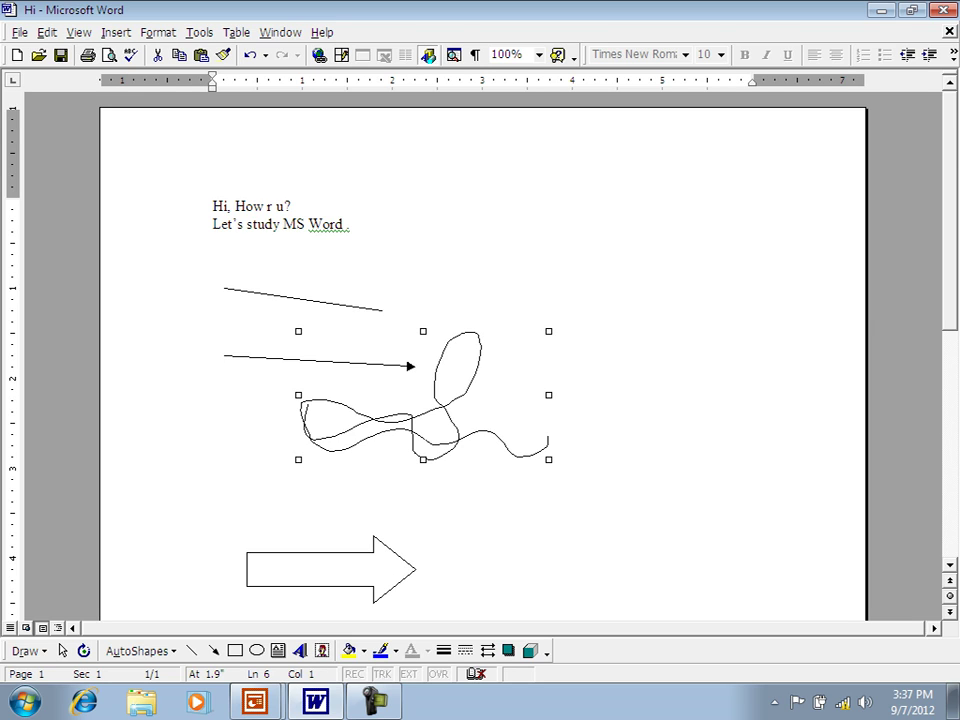
drag(416, 603, 382, 546)
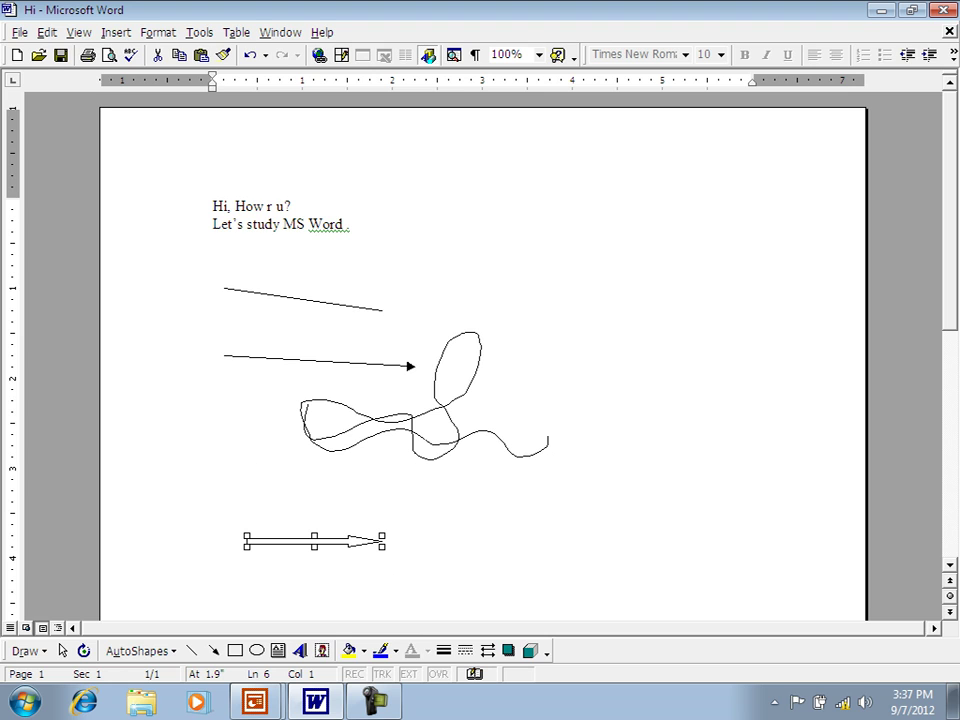
click(212, 285)
- Examine the block arrow and flowchart shapes available among the AutoShapes
click(140, 651)
click(140, 651)
click(140, 651)
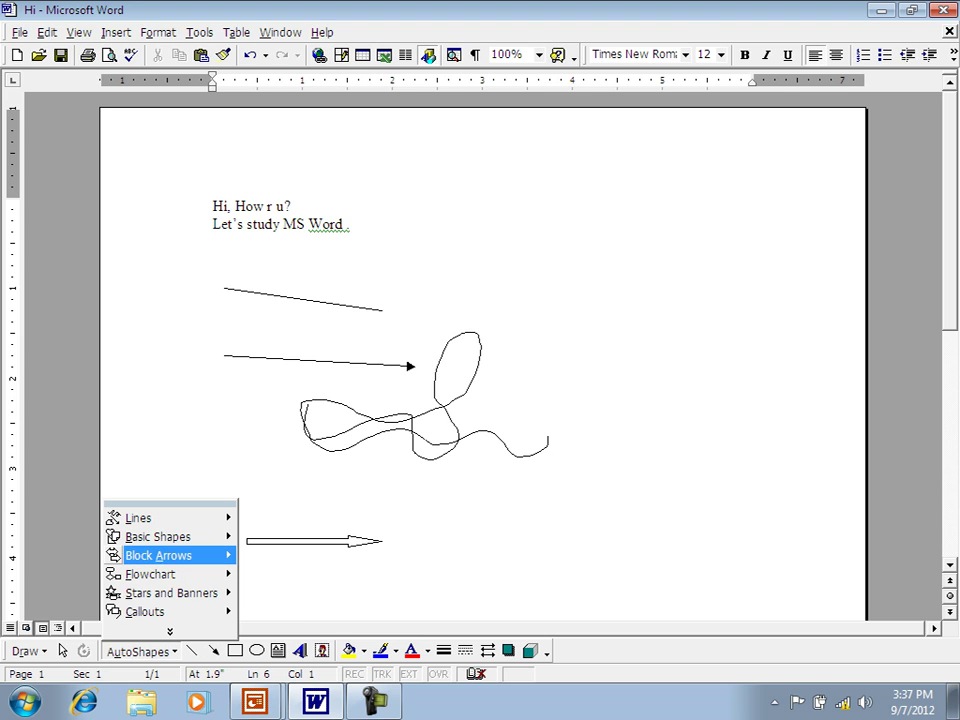
mouse_move(158, 537)
click(214, 651)
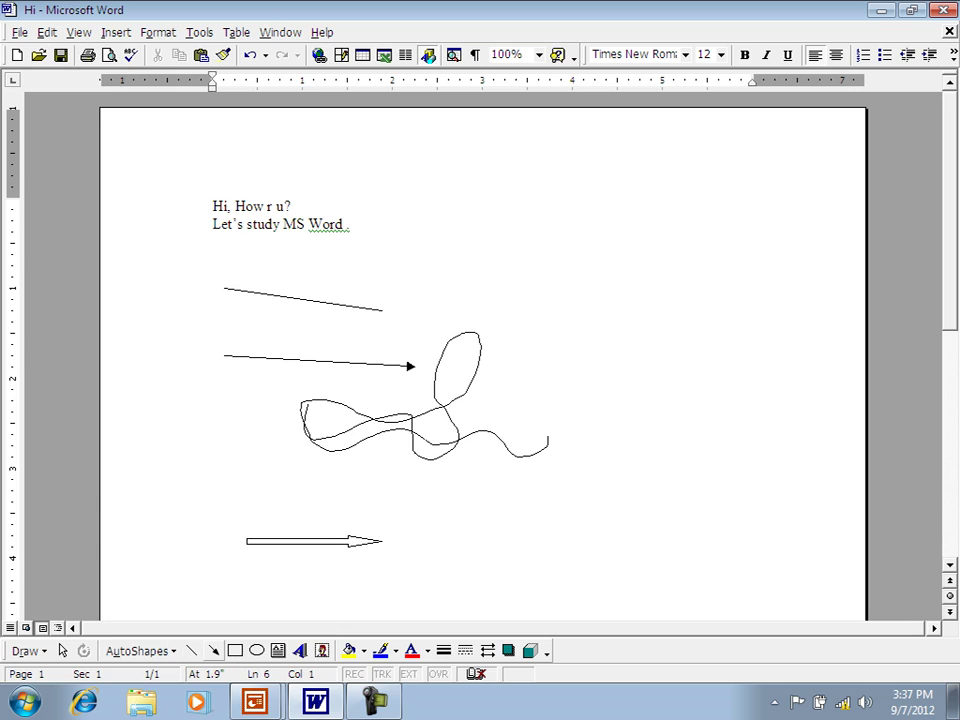
click(140, 651)
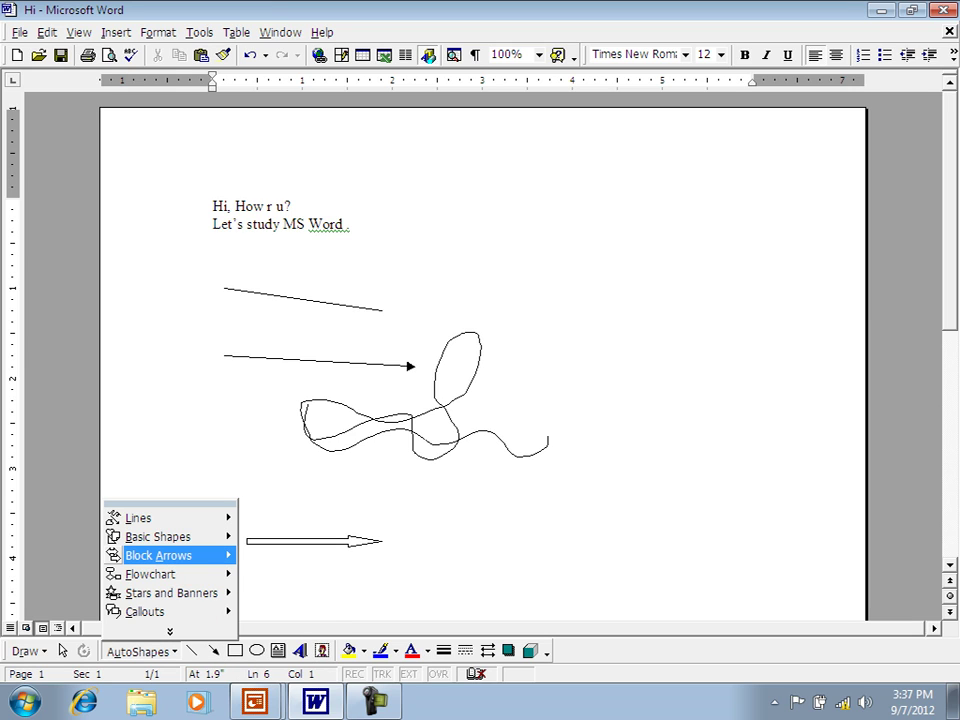
mouse_move(160, 556)
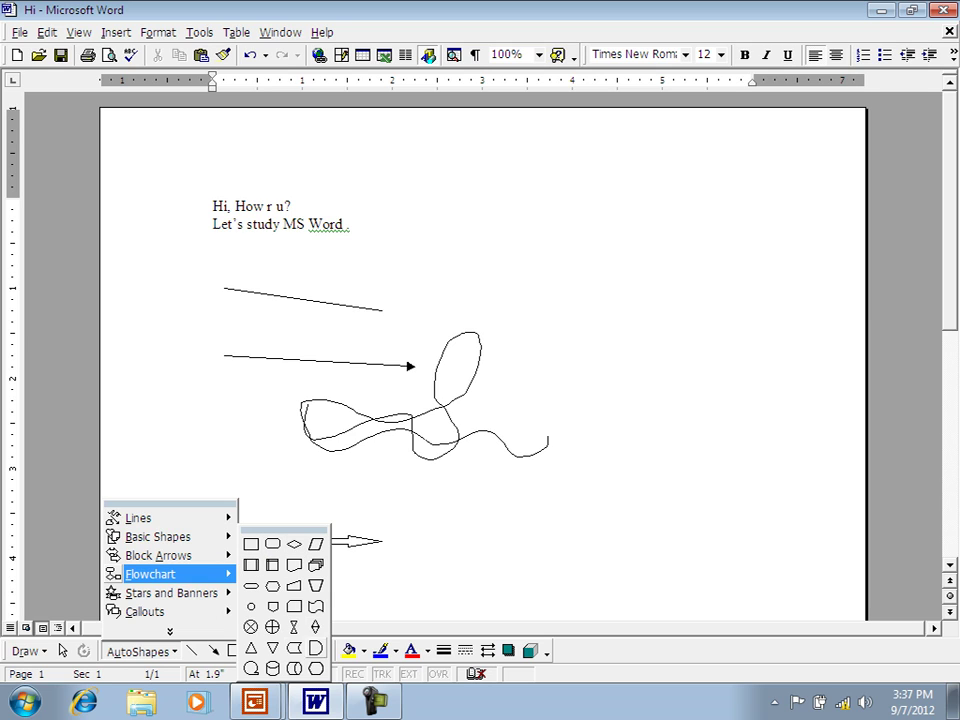
click(140, 651)
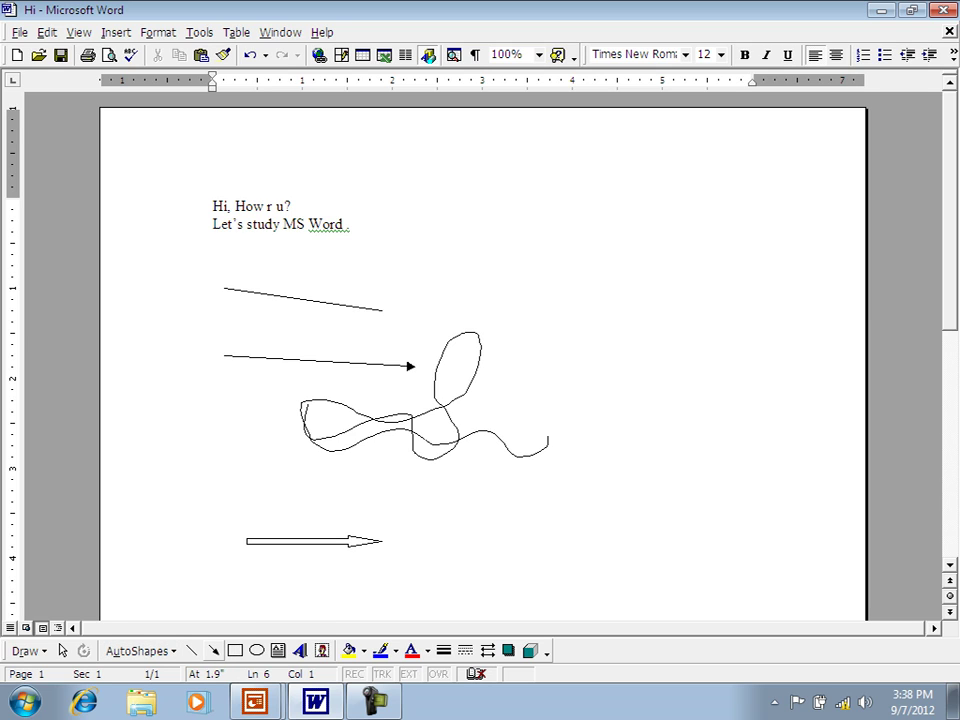
- Draw the first explosion shape from Stars and Banners, about 2.25 inches wide, to the right of the straight line
click(140, 651)
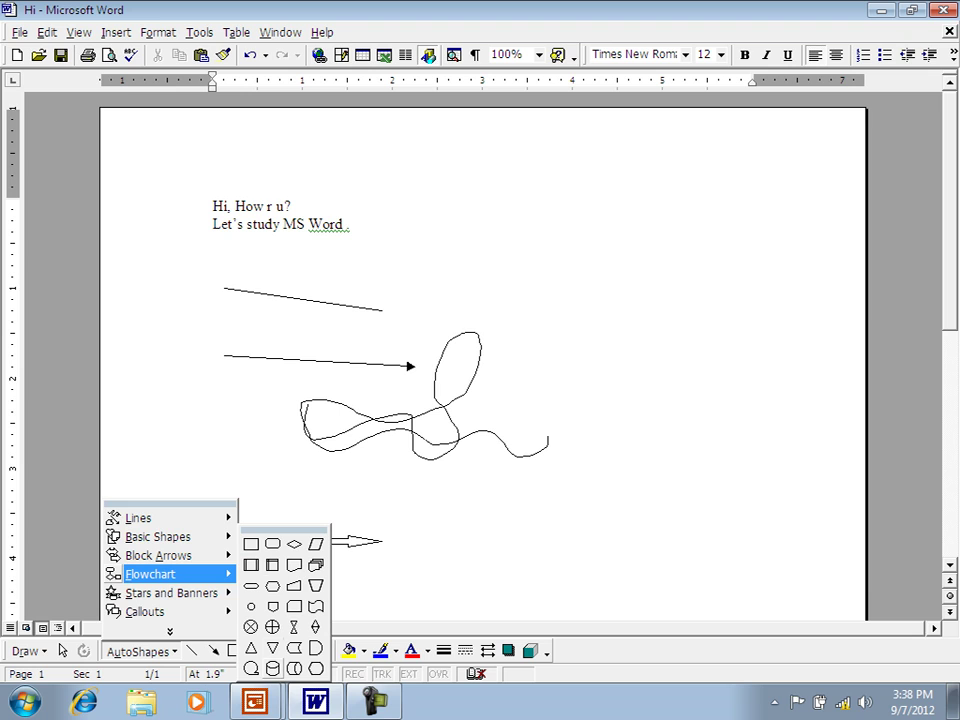
mouse_move(170, 593)
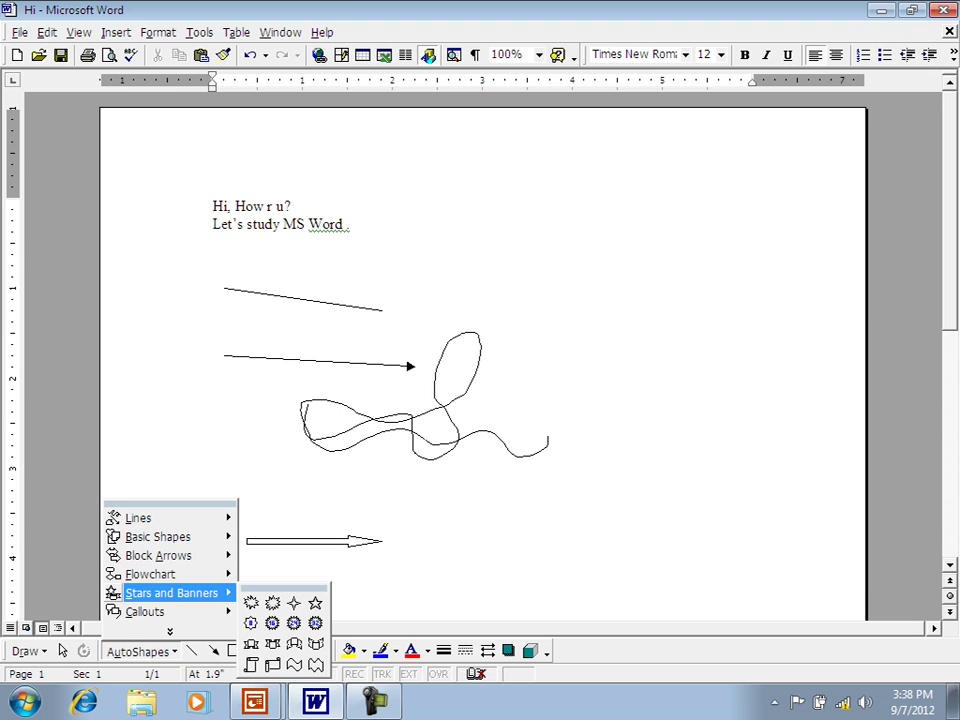
click(250, 602)
mouse_move(540, 220)
mouse_down()
mouse_move(632, 285)
mouse_move(742, 411)
mouse_up()
- Add the text "Hi how r u?" inside the explosion shape
right_click(612, 302)
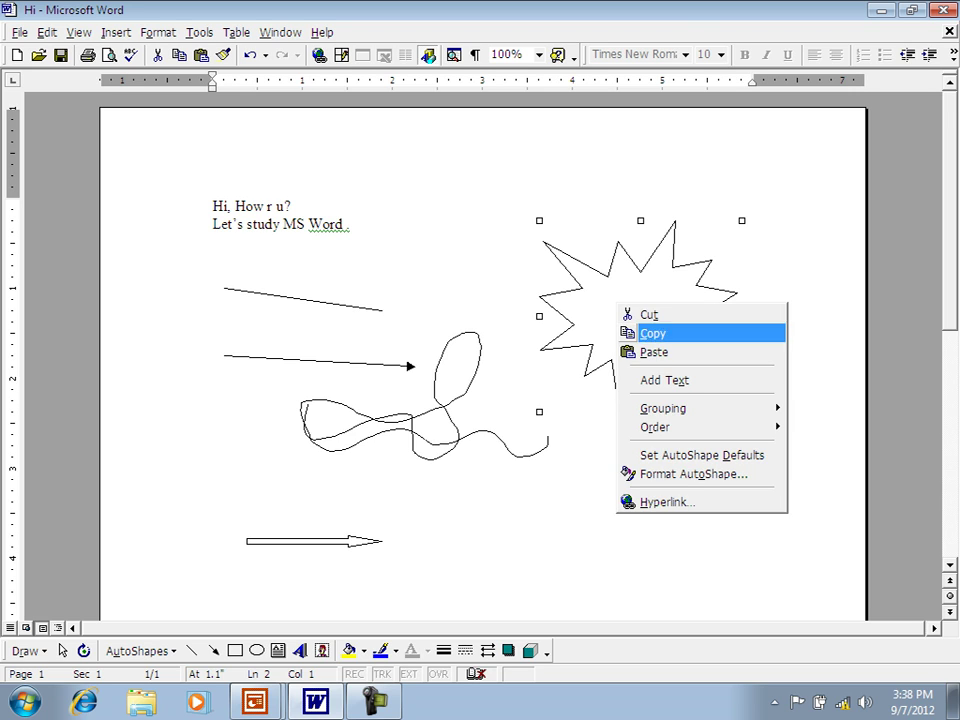
right_click(615, 289)
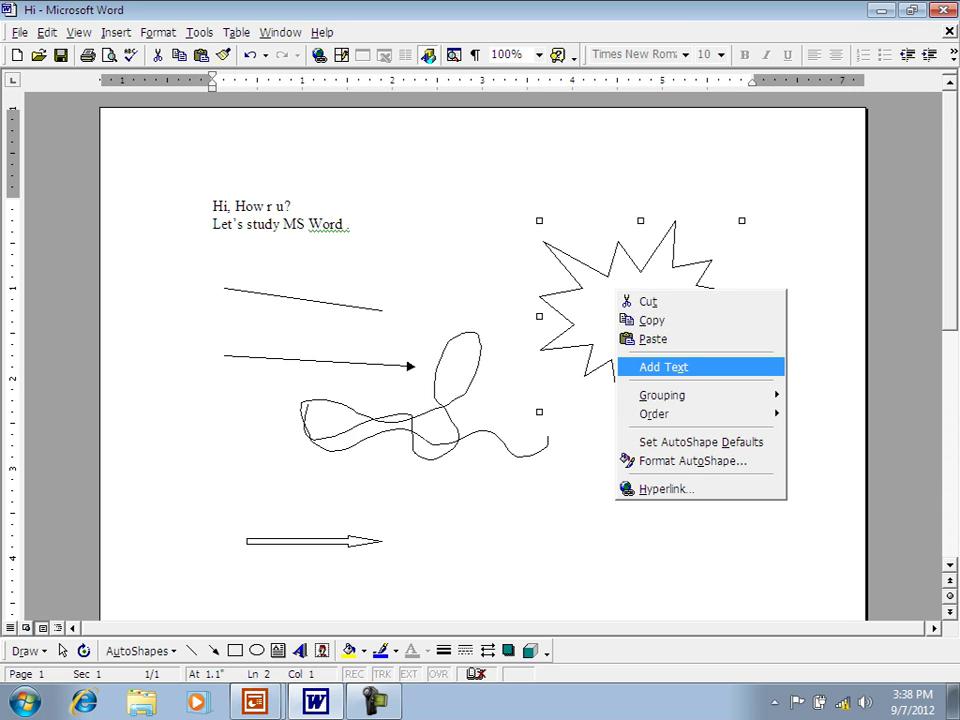
click(663, 367)
text(h)
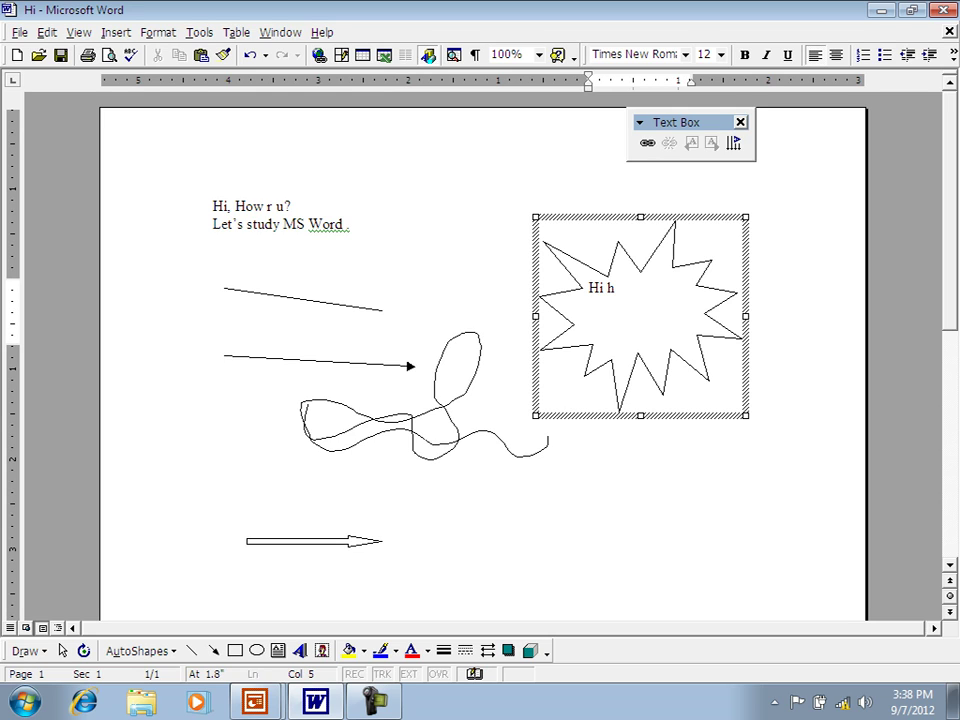
text(i how r u?)
key(ctrl+a)
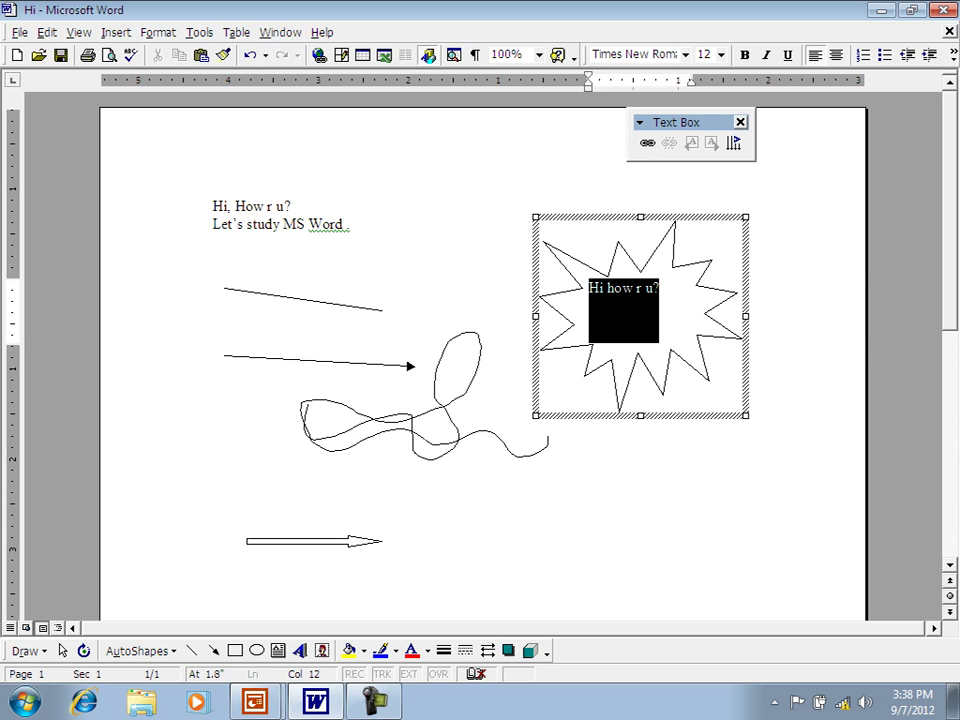
right_click(614, 292)
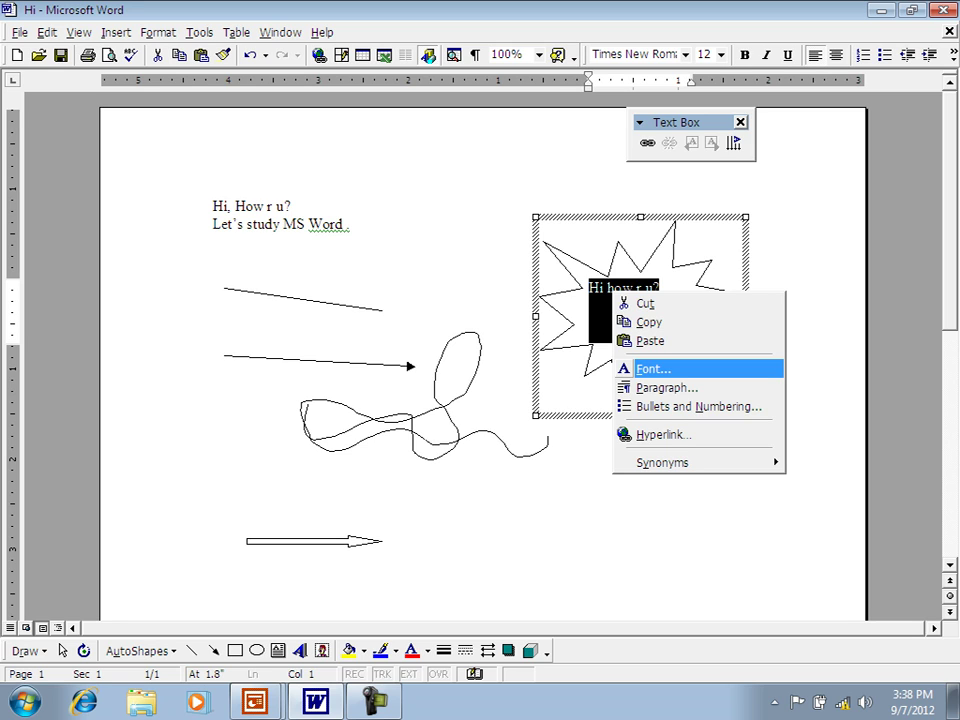
click(212, 292)
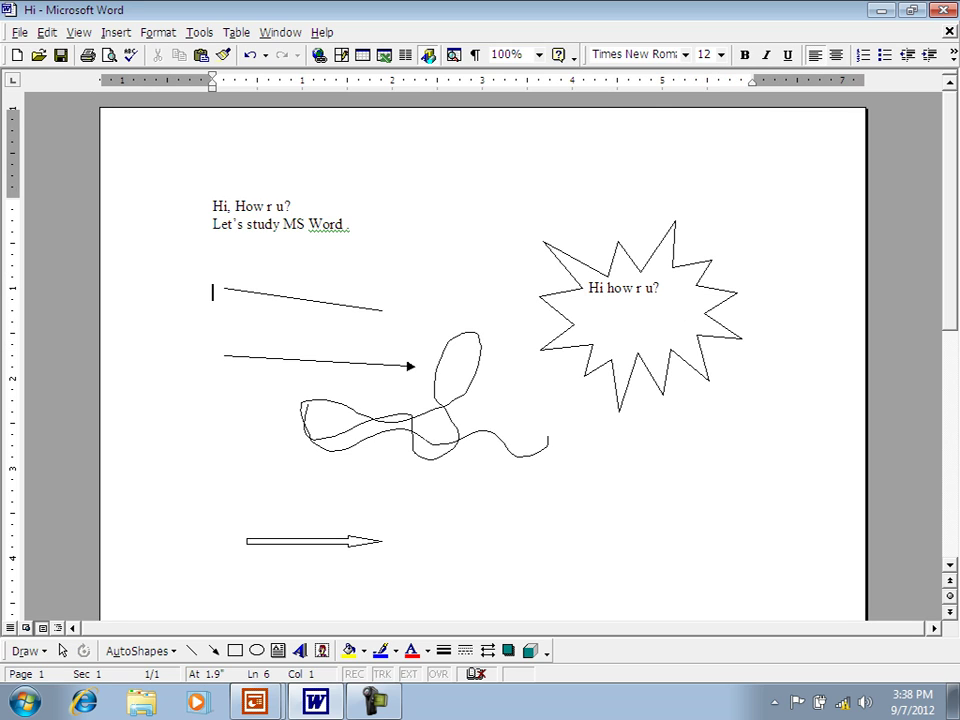
- Draw a cloud callout about 1.5 inches wide below the explosion shape
click(140, 651)
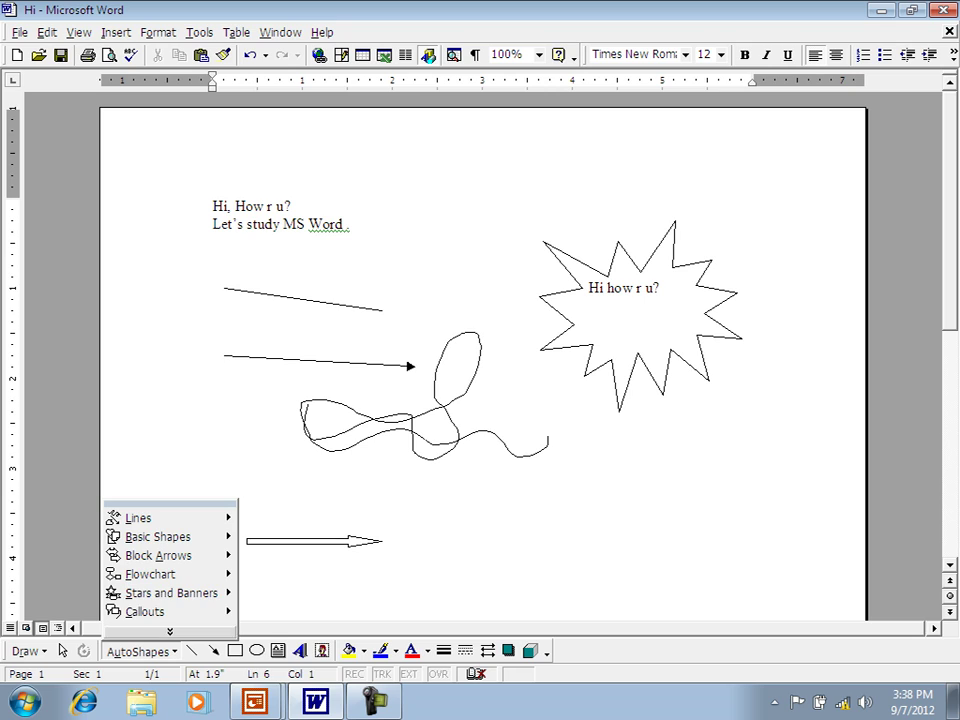
mouse_move(150, 611)
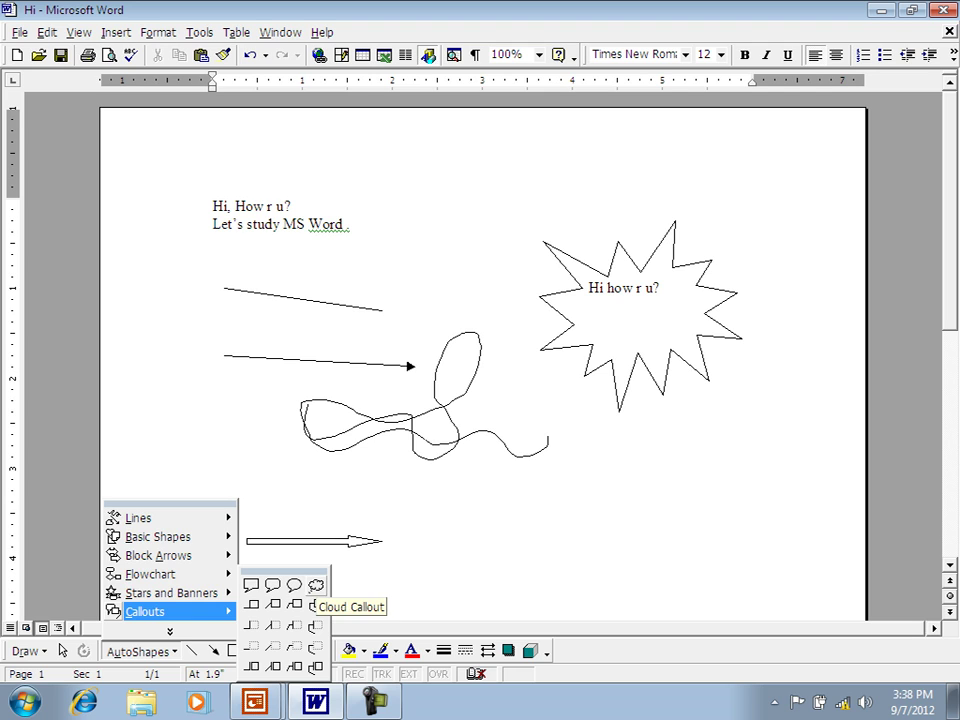
click(316, 585)
drag(580, 441, 725, 562)
click(212, 292)
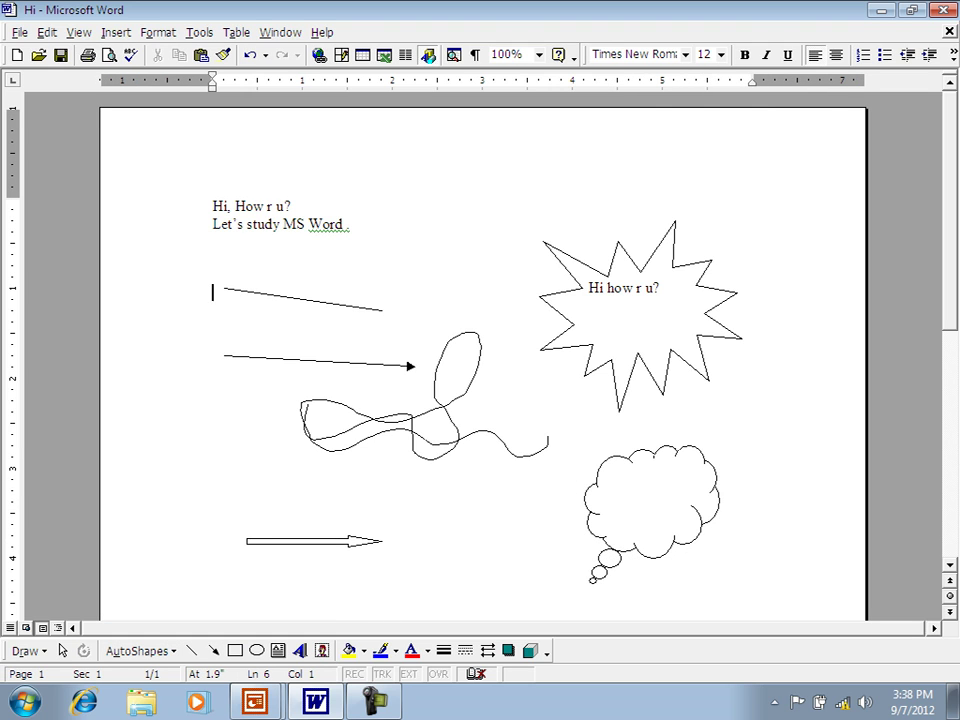
- Undo all the drawn shapes and the explosion shape's text, leaving only the document's original text and added lines
key(ctrl+z)
key(ctrl+z)
key(ctrl+z)
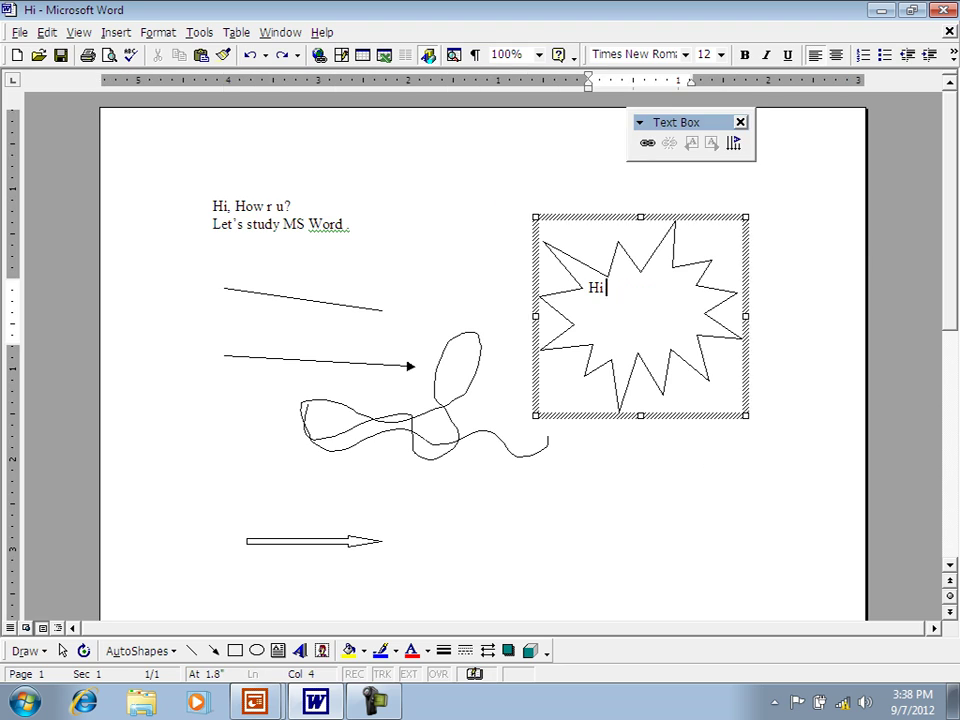
key(ctrl+z)
key(ctrl+z)
key(ctrl+z)
key(ctrl+z)
key(ctrl+z)
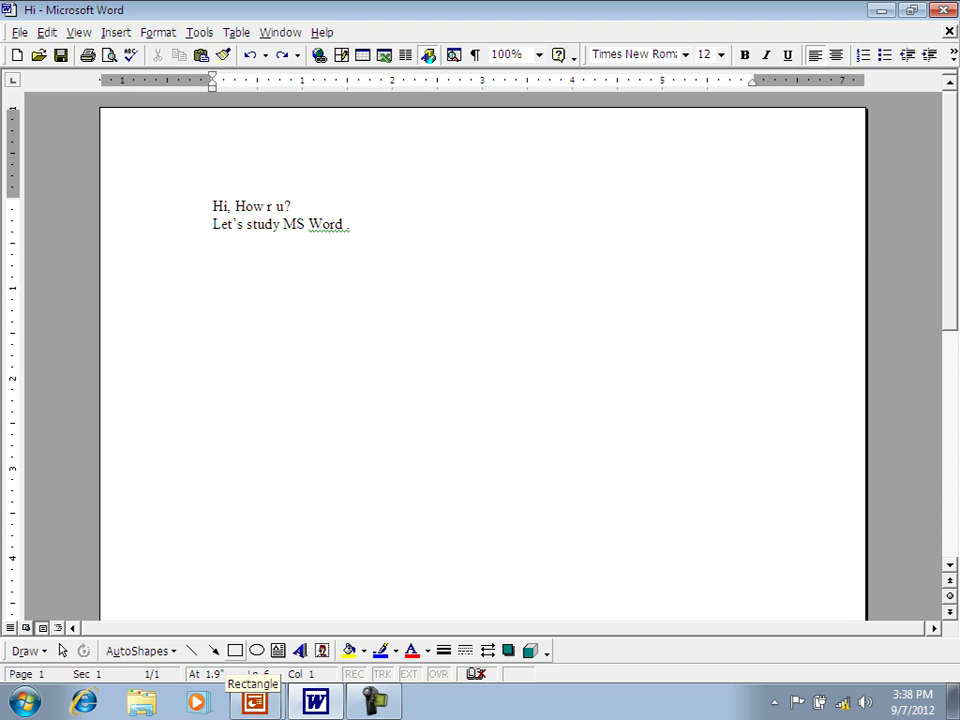
- Draw an oval about 2.5 inches wide and 1.6 inches high below the document text
click(257, 651)
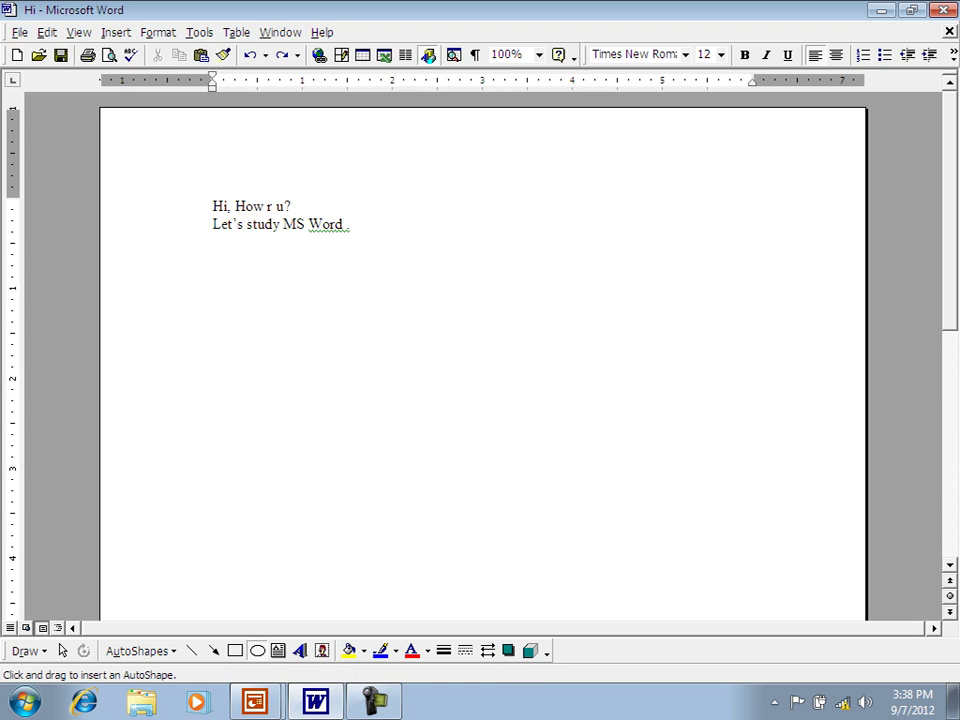
mouse_move(236, 266)
mouse_down()
mouse_move(337, 344)
mouse_move(450, 379)
mouse_move(460, 411)
mouse_up()
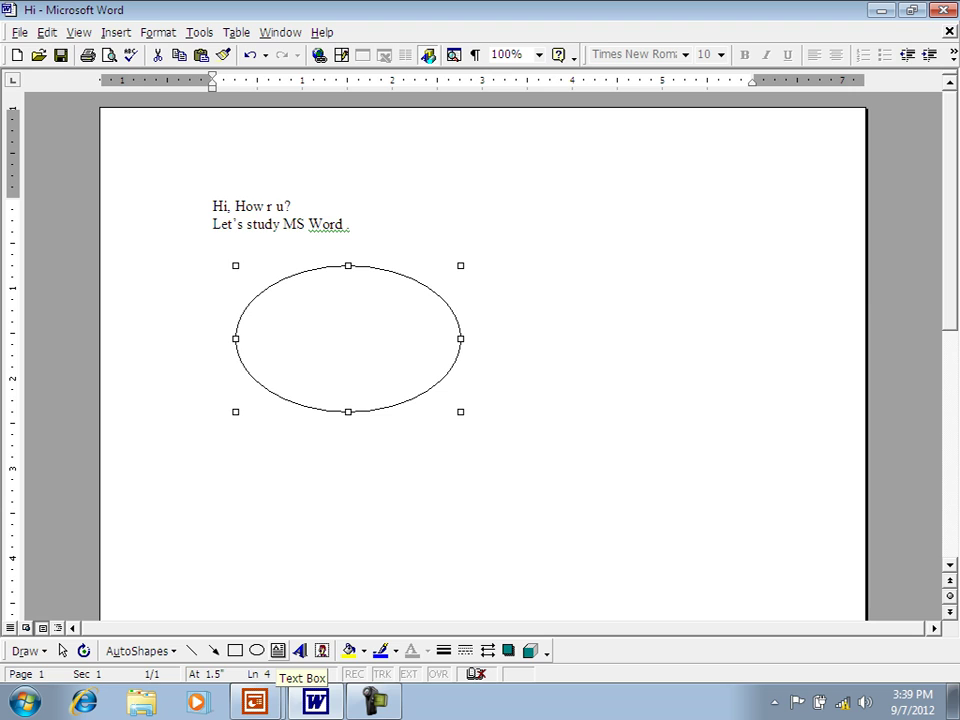
- Draw a text box about 2.4 inches wide and 0.9 inch high beside the document text, containing "Hi h r u"
click(278, 651)
drag(513, 217, 735, 303)
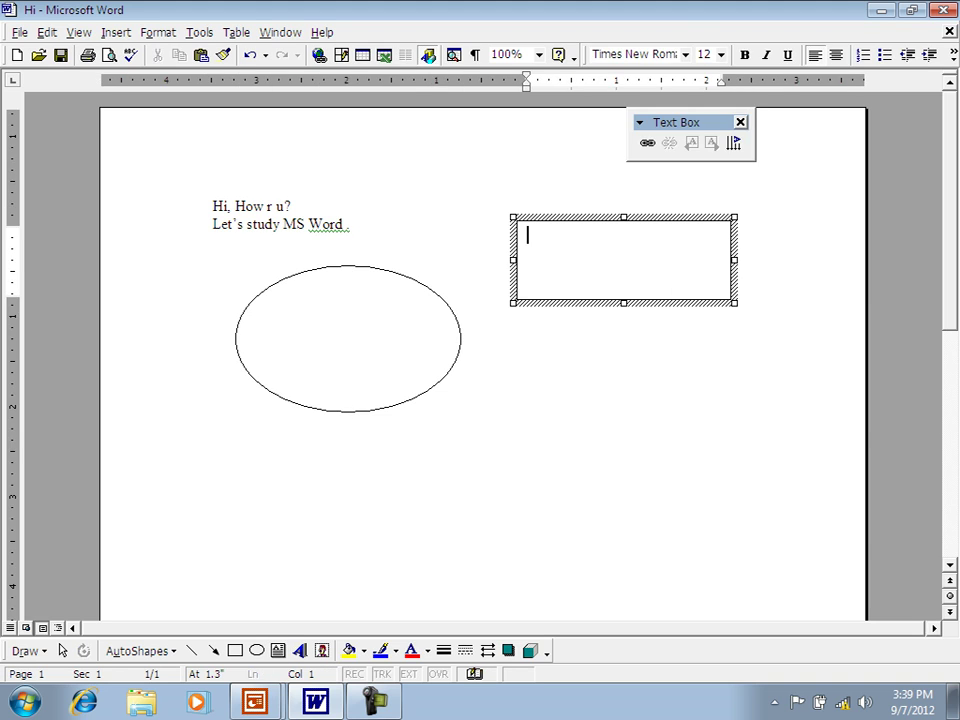
text(Hi h r u)
click(213, 292)
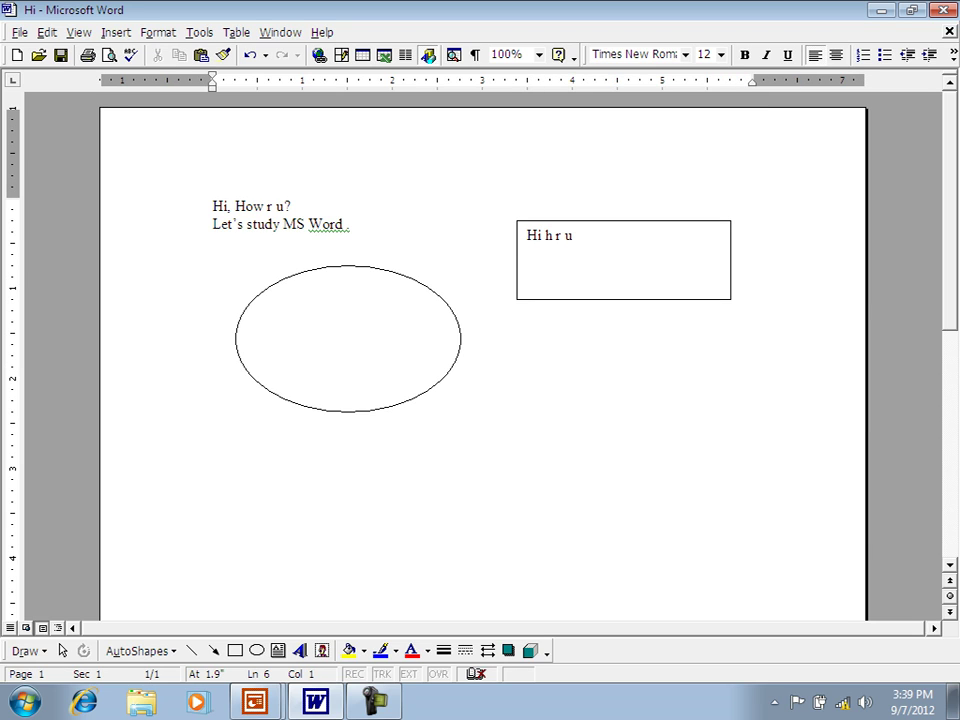
- Give the text box an orange outline with the fine dotted dash pattern
right_click(579, 303)
right_click(565, 299)
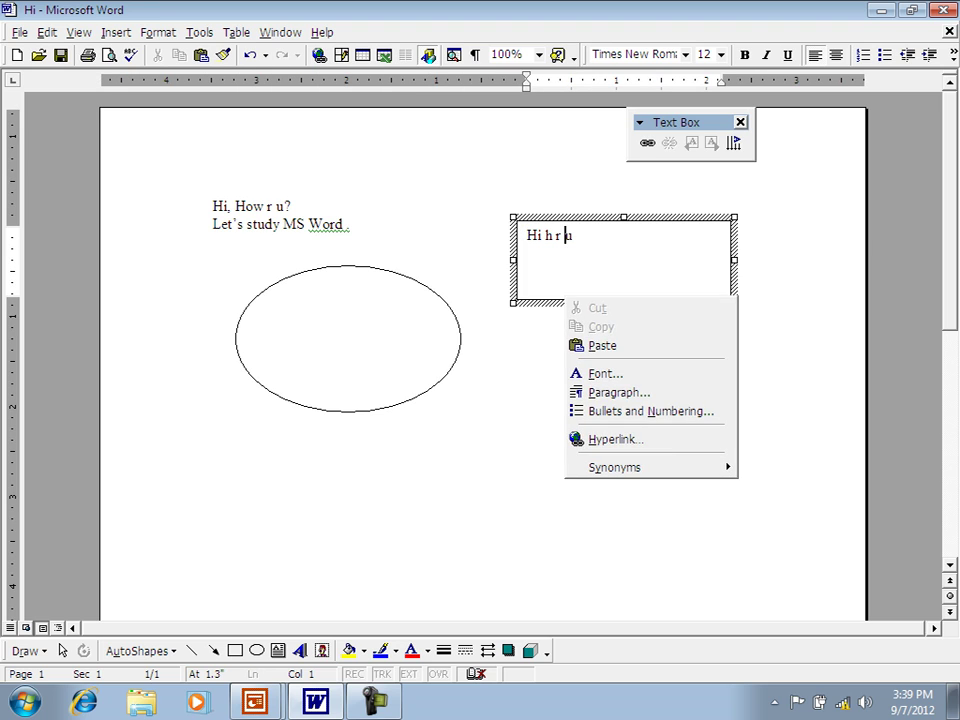
double_click(565, 300)
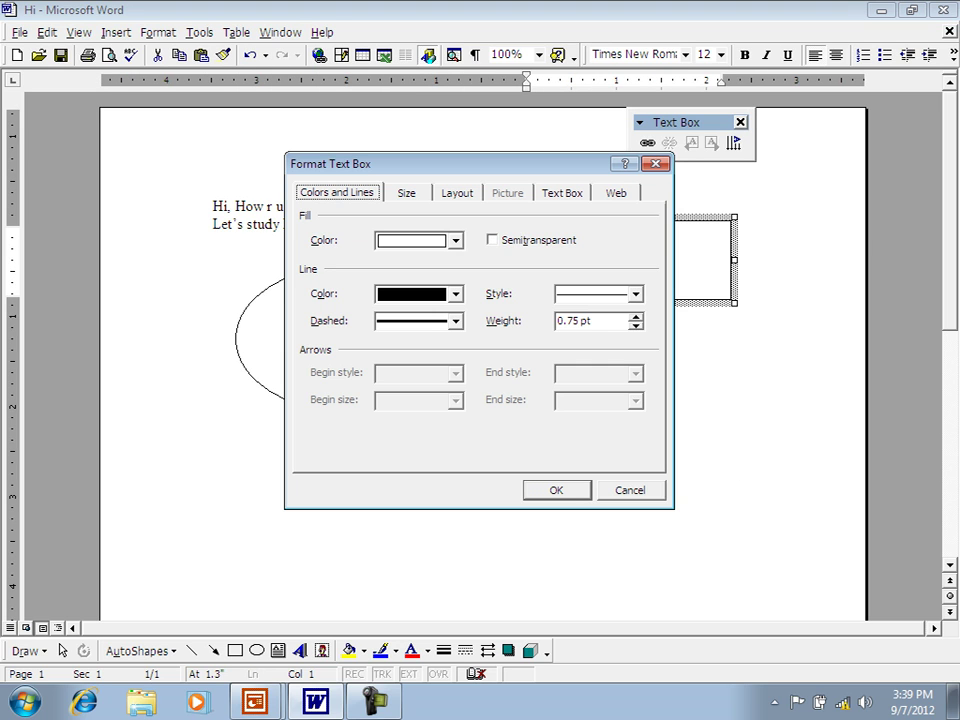
key(Escape)
double_click(565, 301)
click(455, 294)
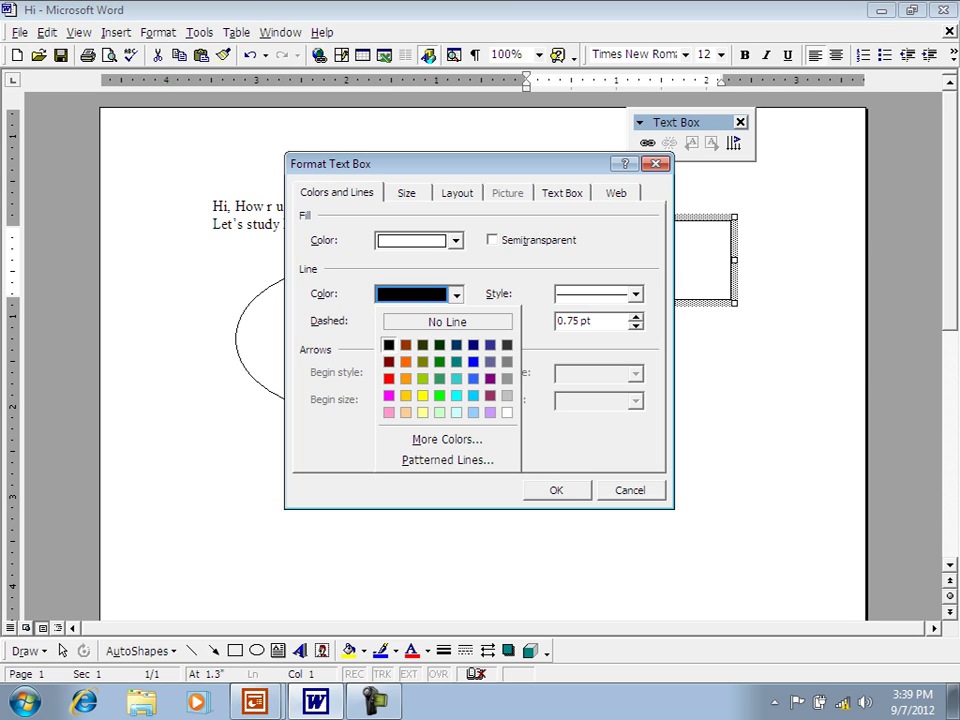
click(407, 358)
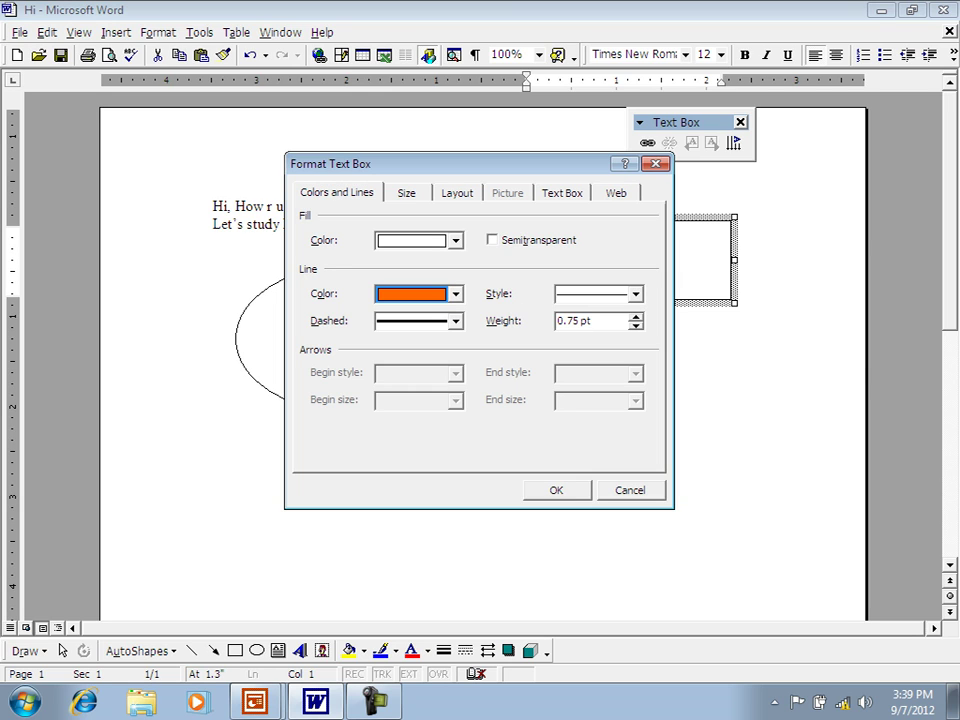
click(455, 321)
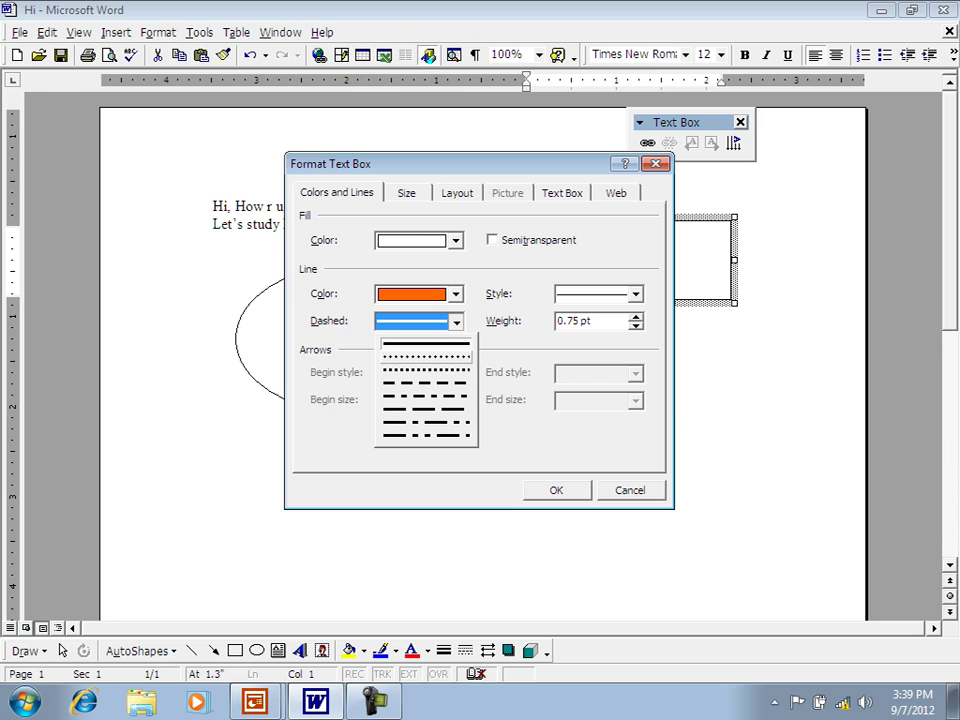
key(Return)
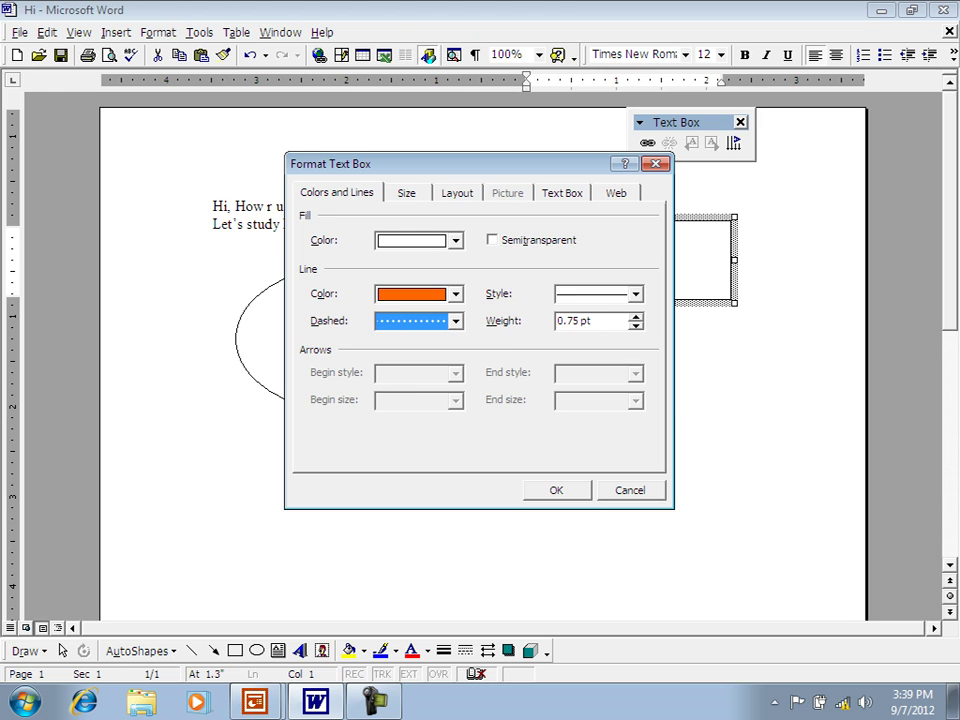
- Increase the line weight of the text box's outline
key(alt+s)
key(alt+Down)
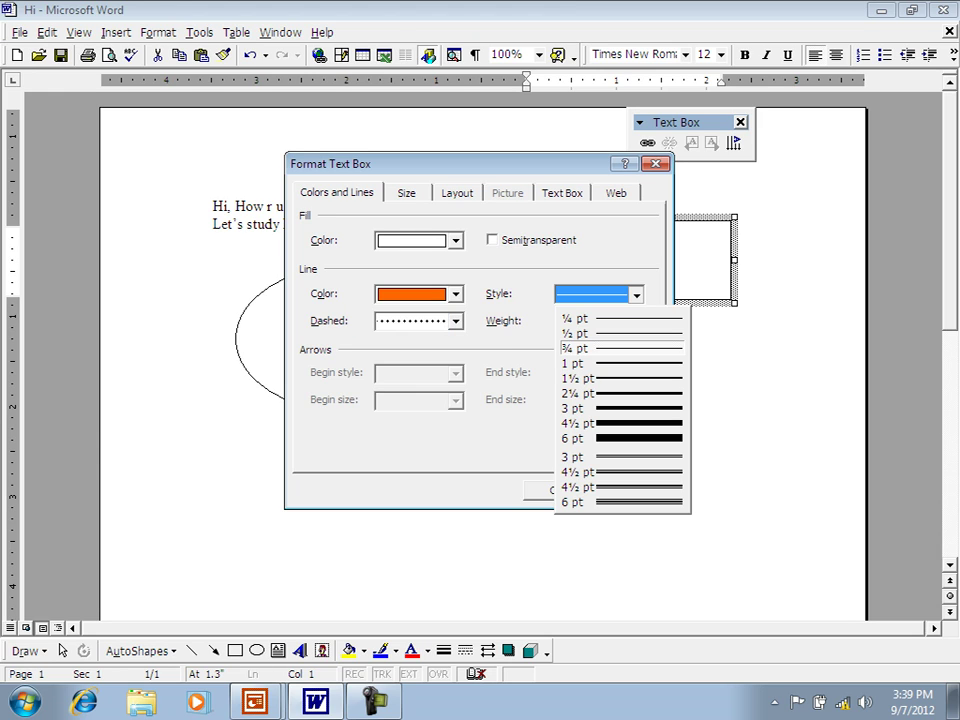
key(Return)
key(Tab)
key(Up)
key(Up)
key(Up)
key(Up)
key(Up)
key(Up)
key(Up)
key(Up)
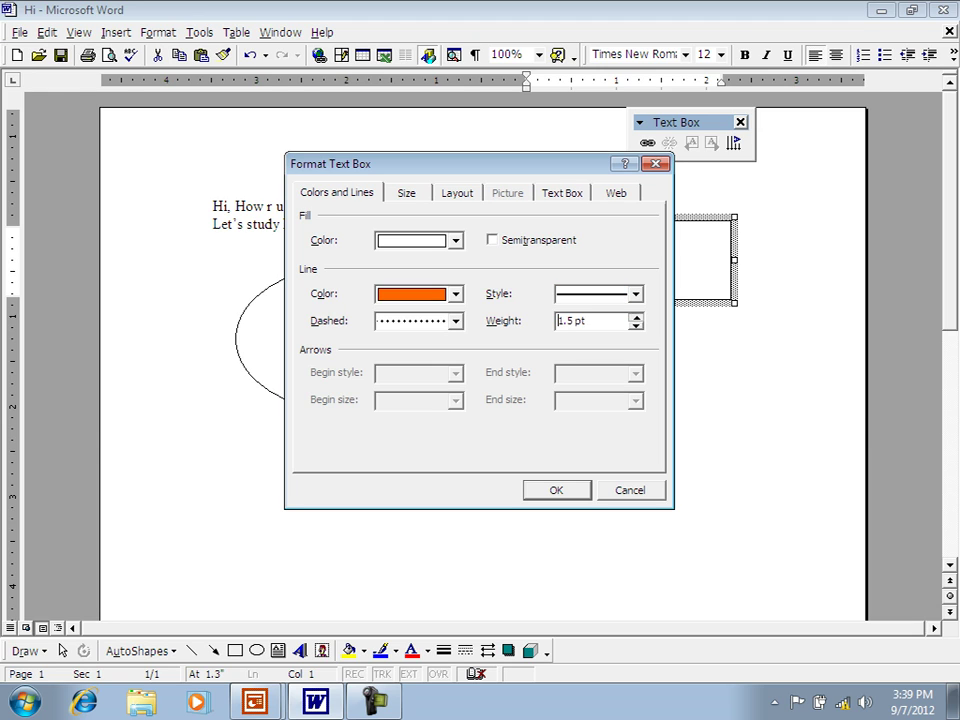
key(Up)
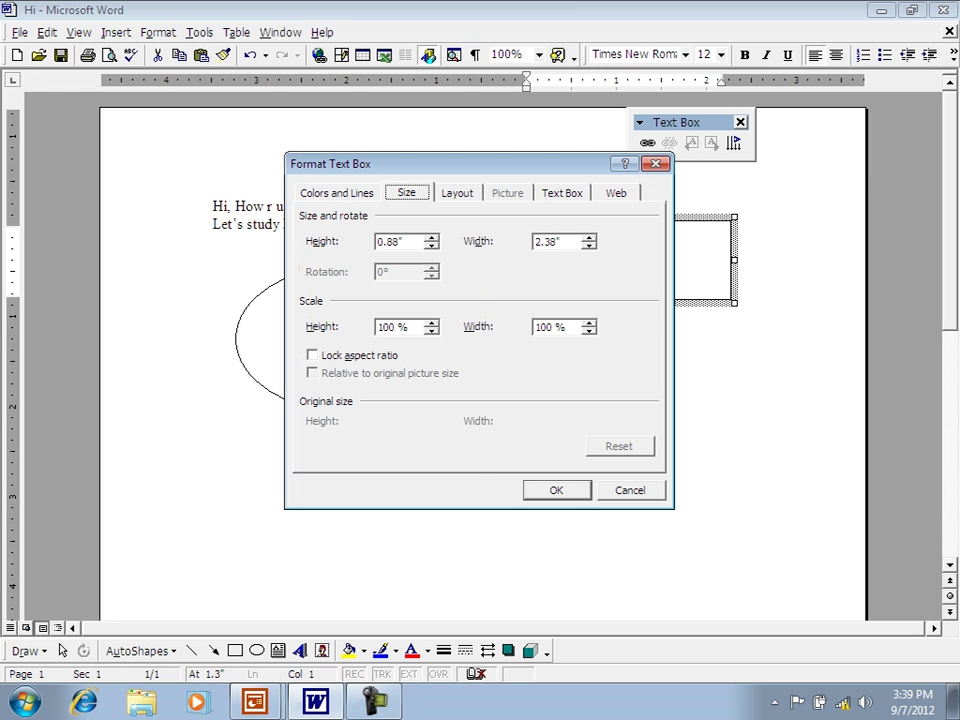
- Try the Behind text, In front of text and Tight wrapping styles, settle on Square, and apply the text box formatting
key(Right)
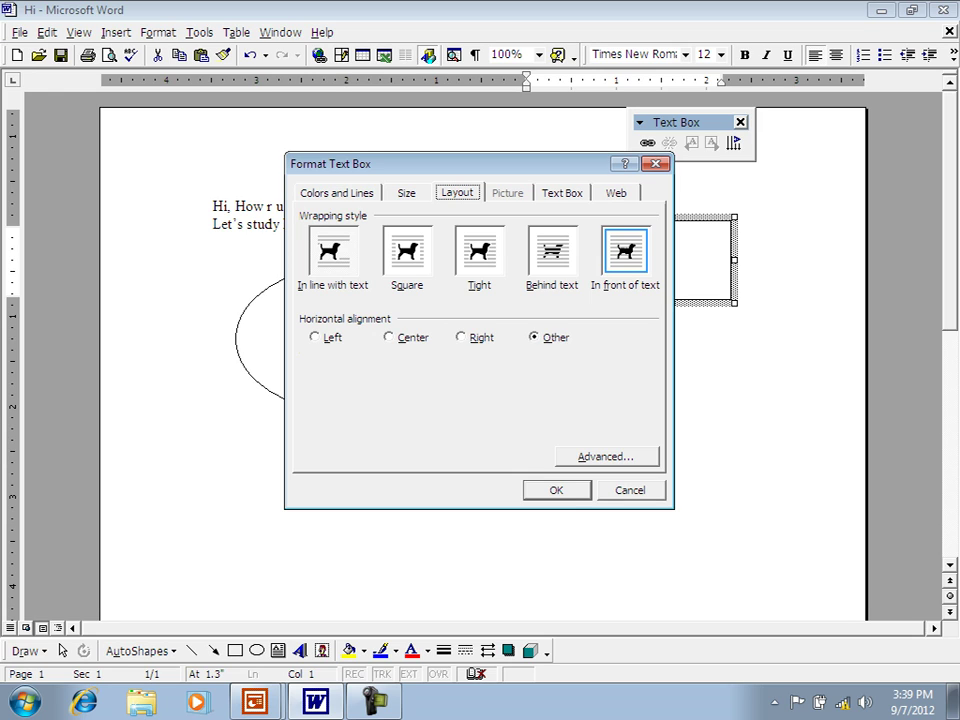
click(552, 251)
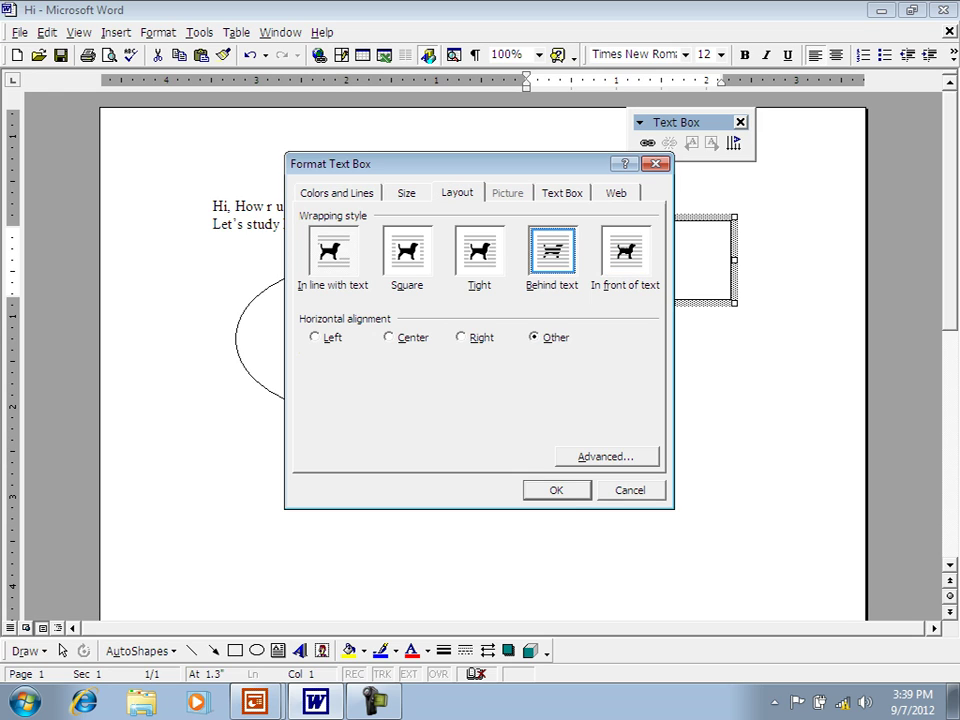
click(626, 251)
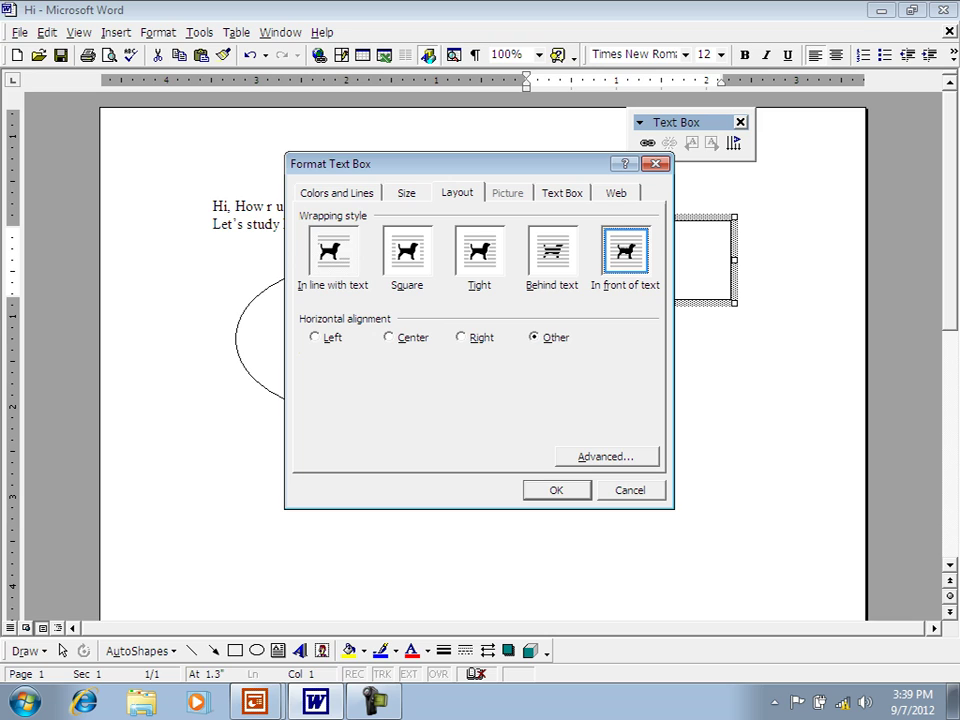
click(480, 251)
click(407, 251)
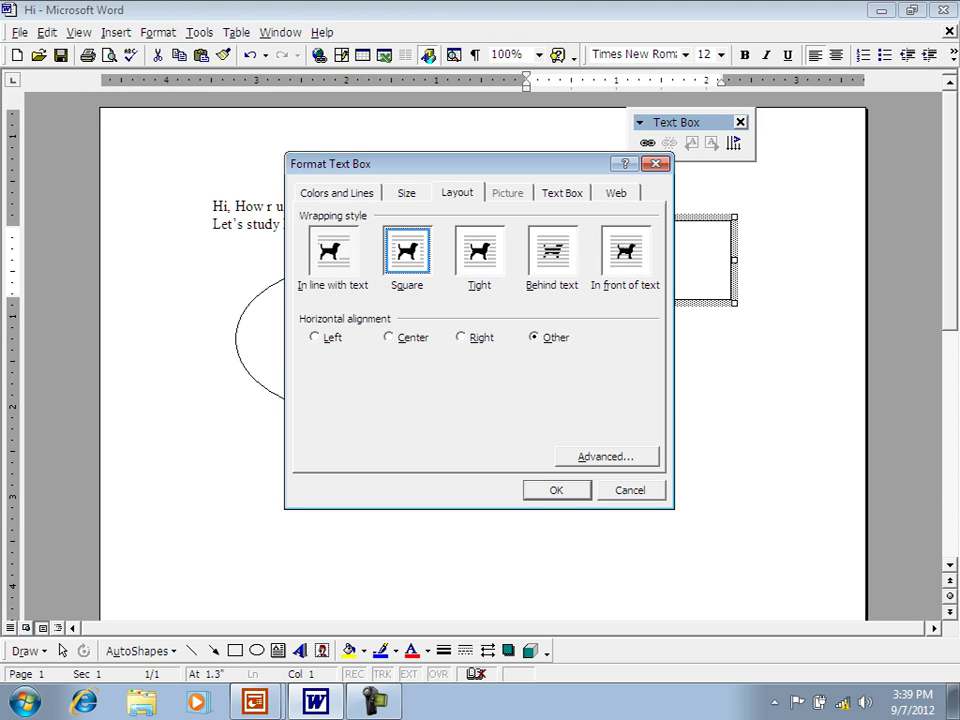
key(Return)
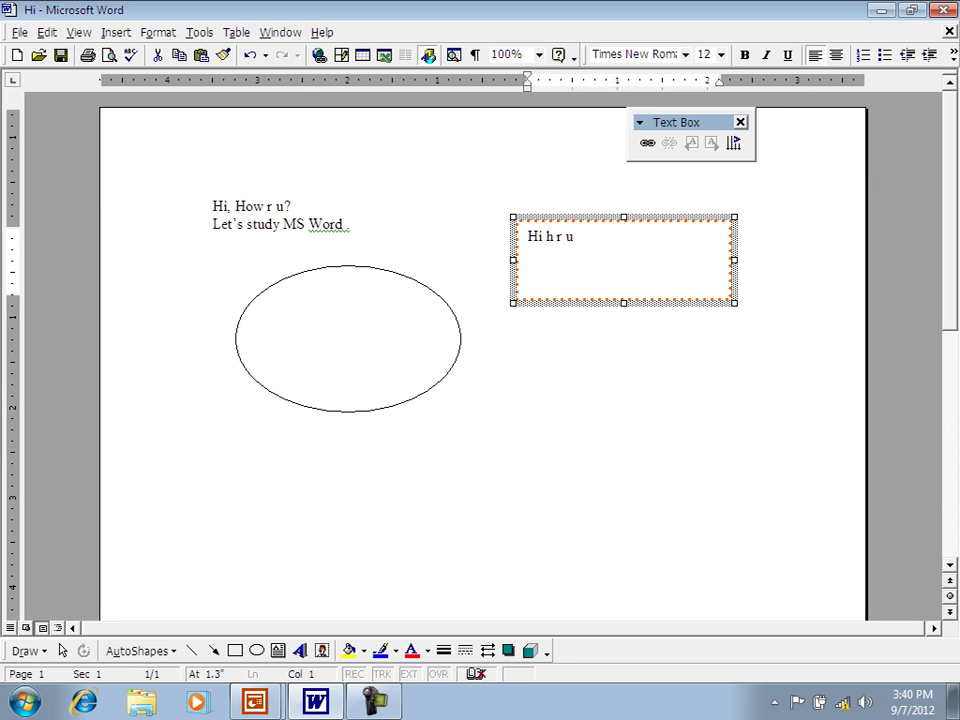
click(212, 292)
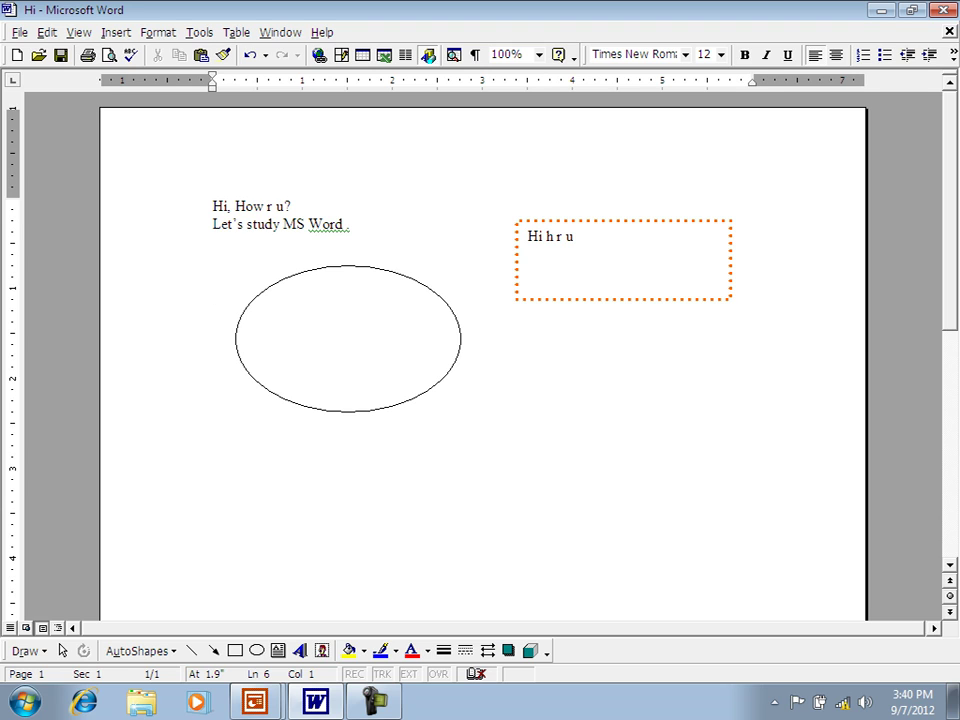
- Undo the text box formatting, the text box and the oval, leaving only the document's text
key(ctrl+z)
key(ctrl+z)
key(ctrl+z)
key(ctrl+z)
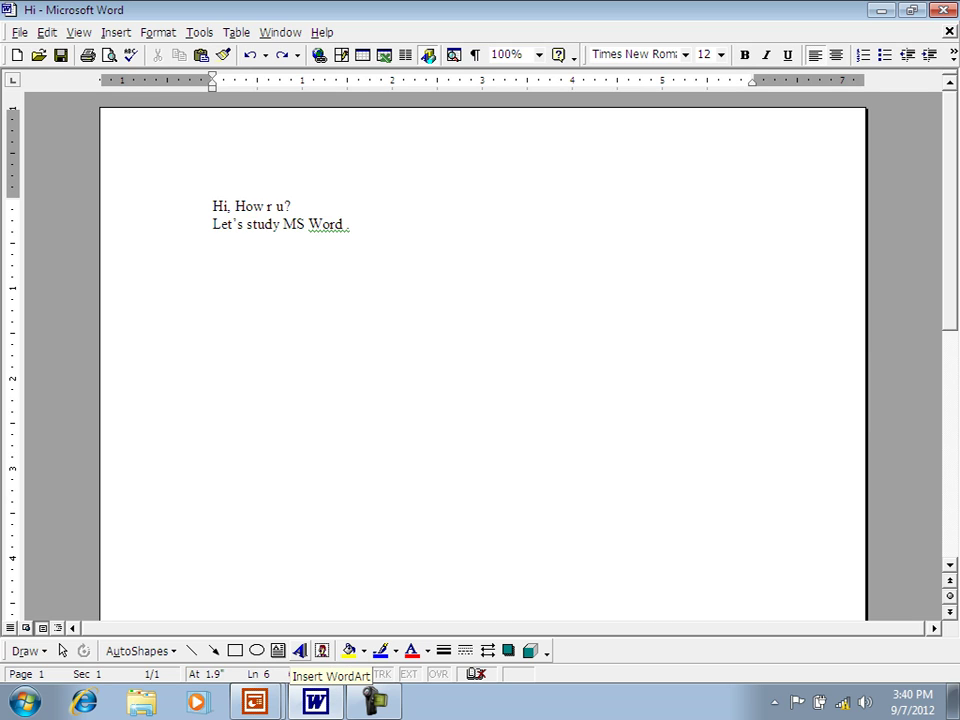
- Start a WordArt object in the first style of the gallery's fourth row, with the text "MS Word"
click(299, 650)
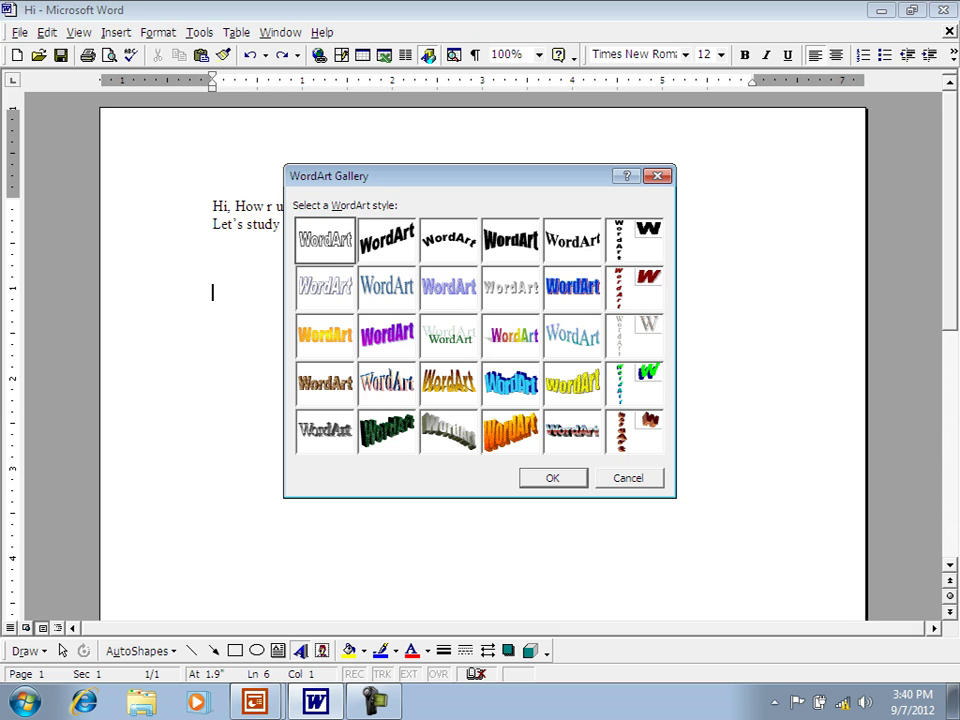
click(325, 383)
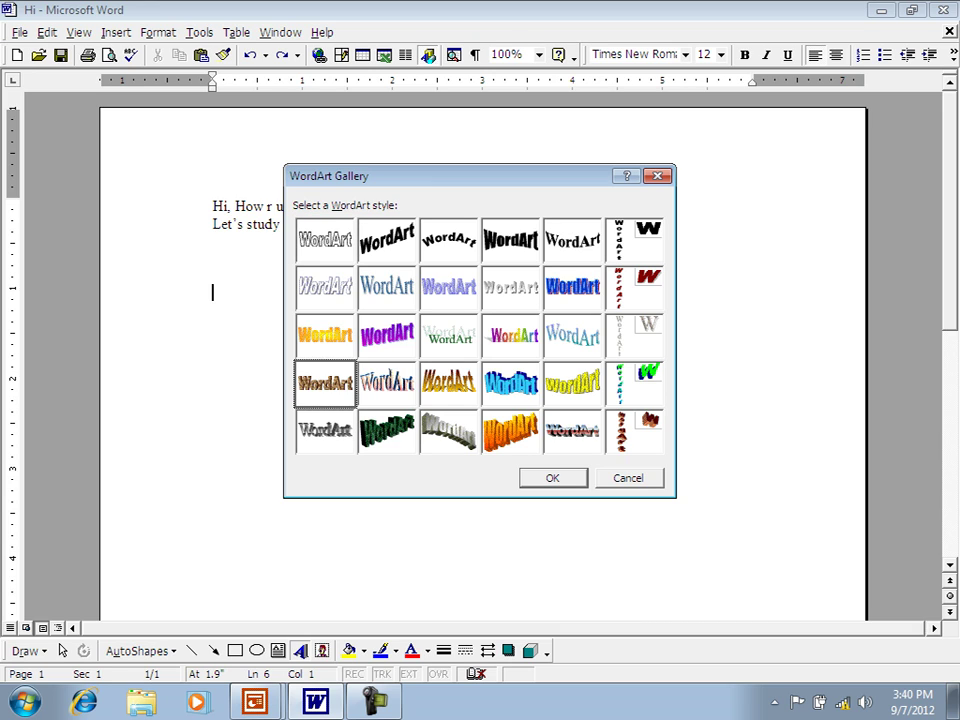
key(Return)
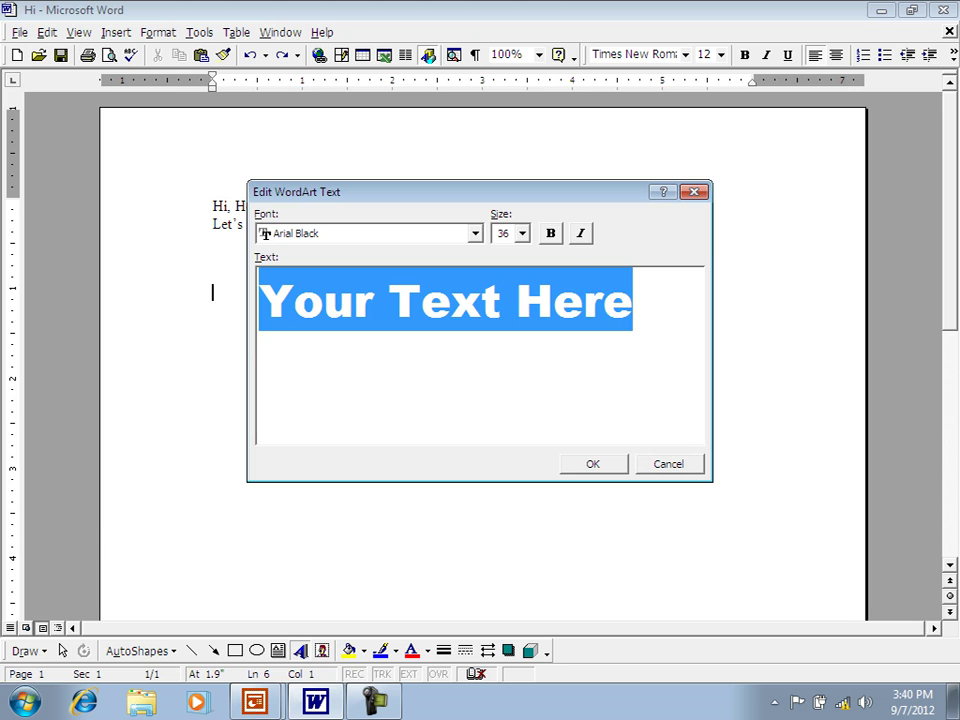
text(MS)
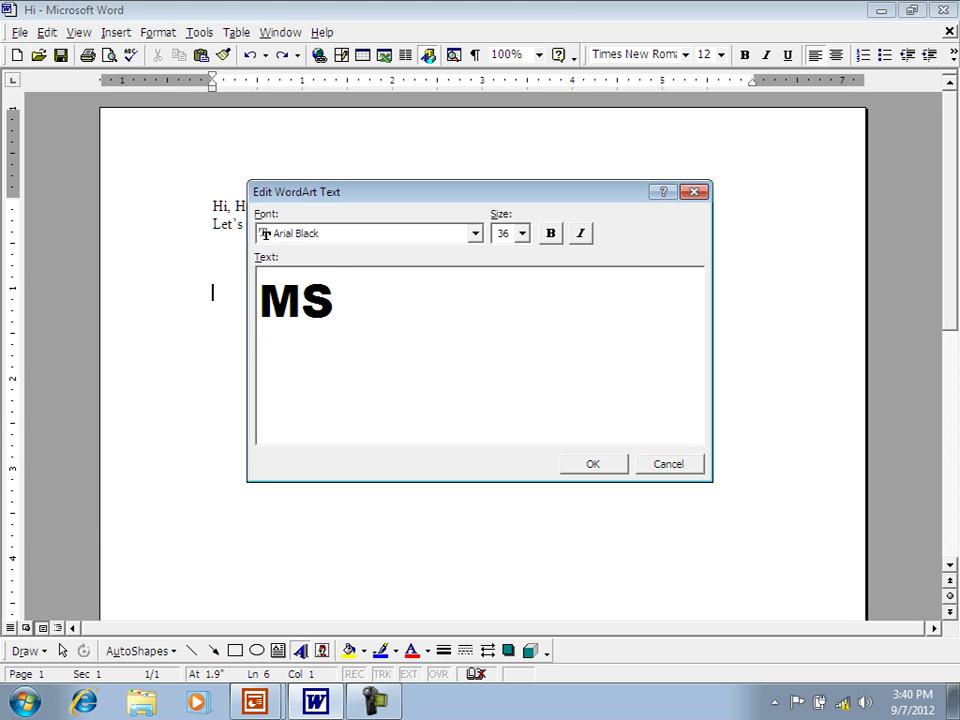
text( Word)
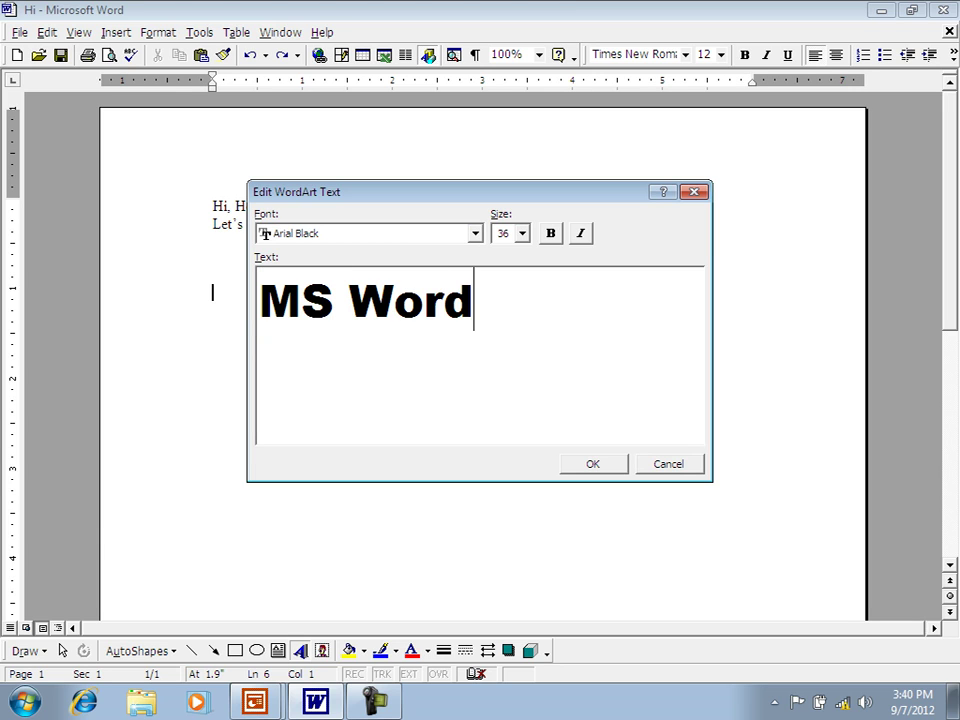
- Set the font of the WordArt text to Chiller
key(ctrl+shift+Left)
key(ctrl+shift+Left)
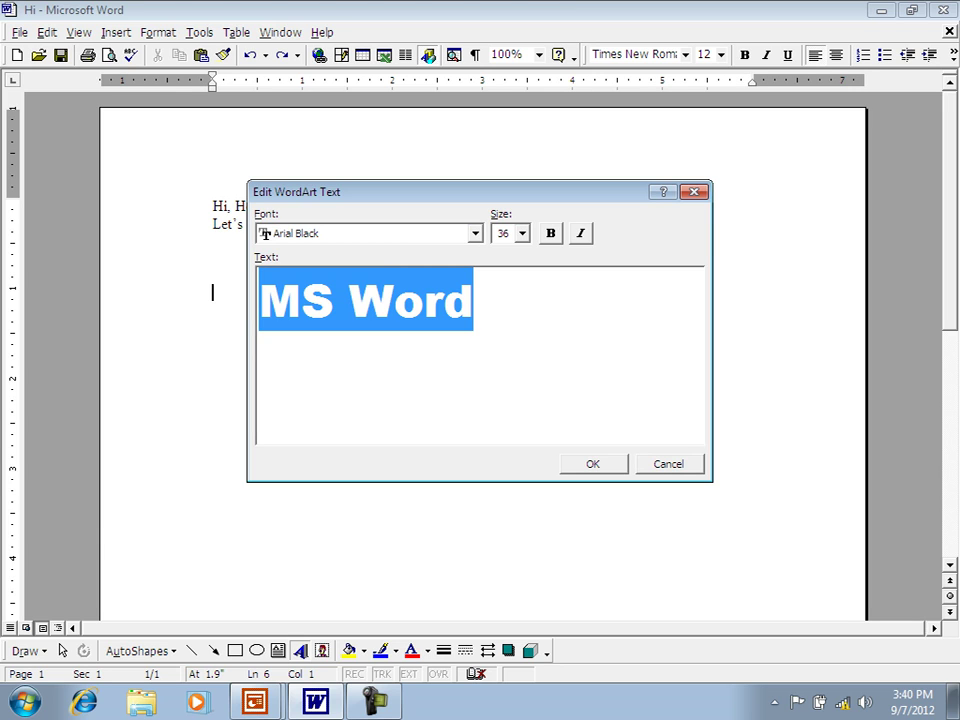
key(alt+f)
key(alt+Down)
key(Up)
key(Up)
key(Up)
key(Up)
key(Up)
key(Down)
key(Down)
key(Down)
key(Down)
key(Down)
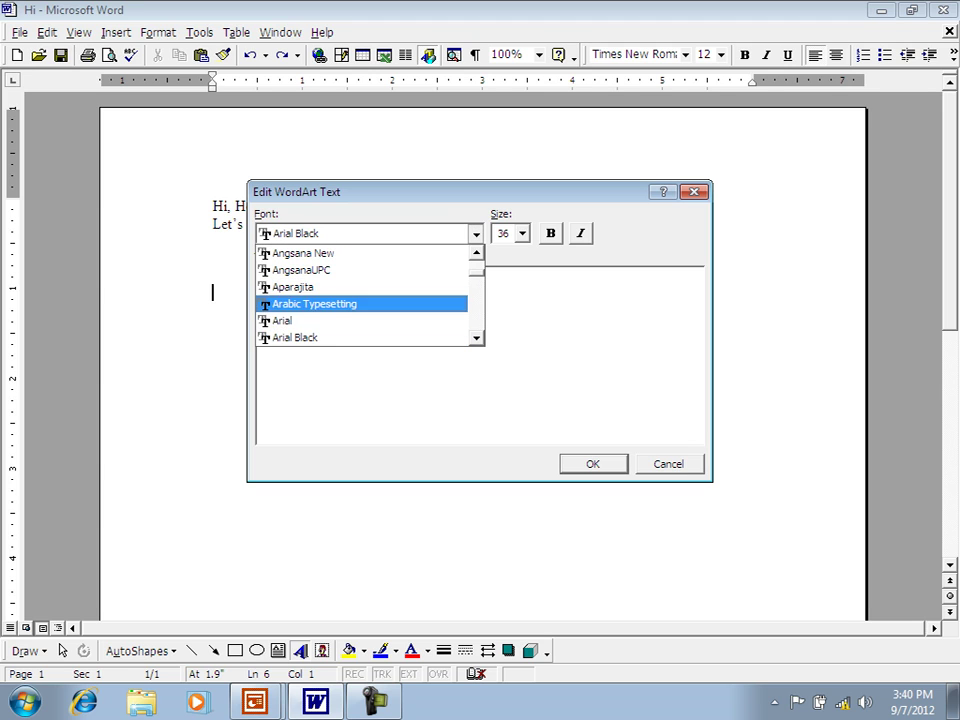
key(Up)
scroll(365, 295, down, 4)
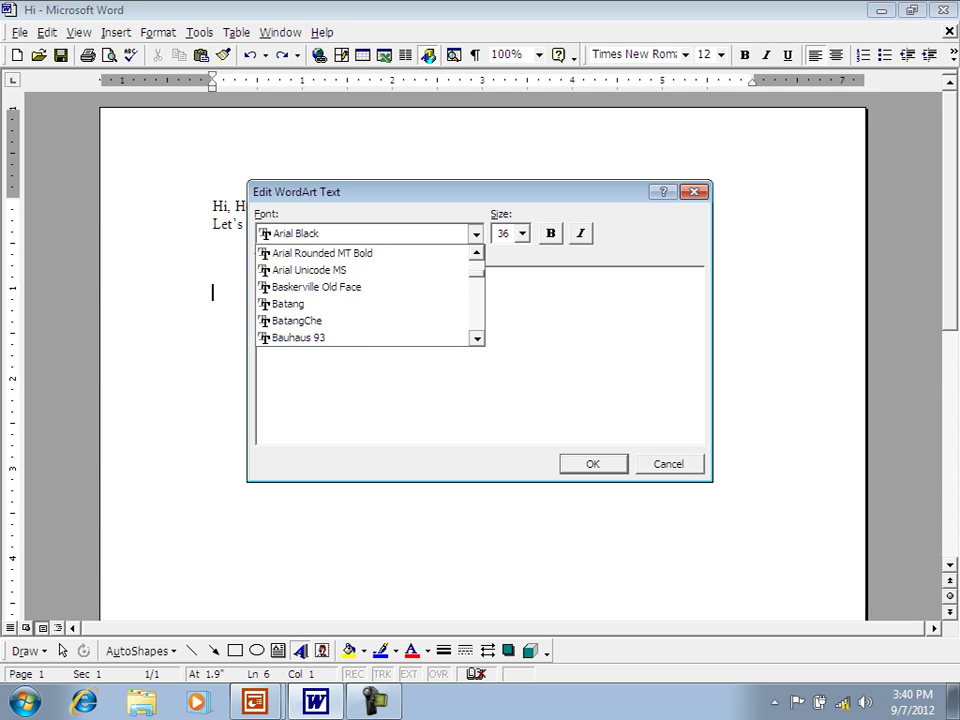
scroll(365, 295, down, 8)
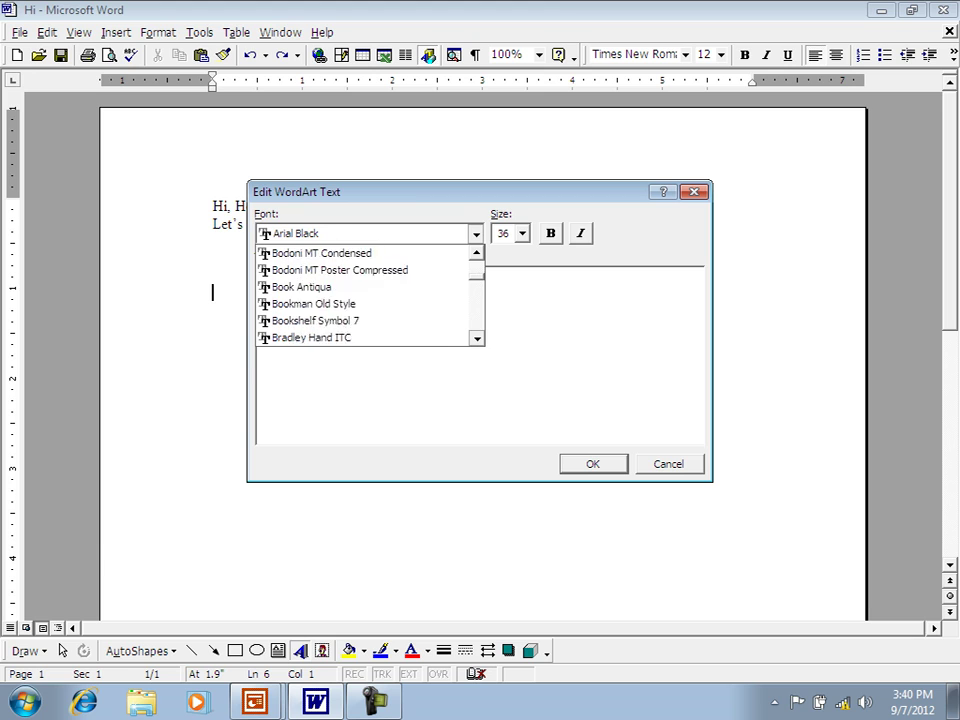
scroll(365, 295, down, 1)
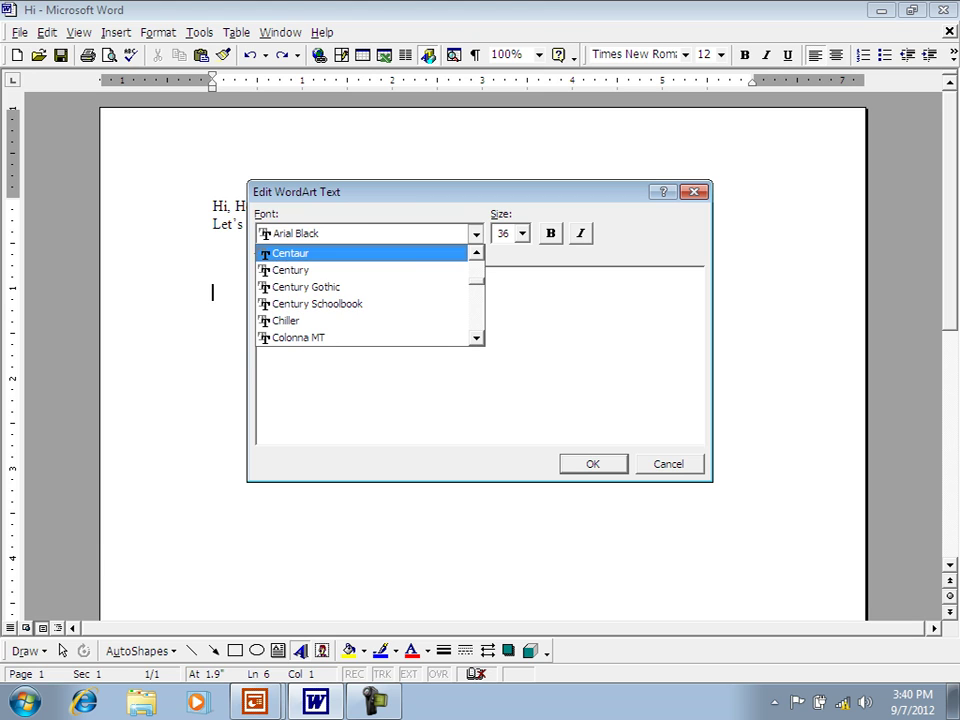
click(290, 320)
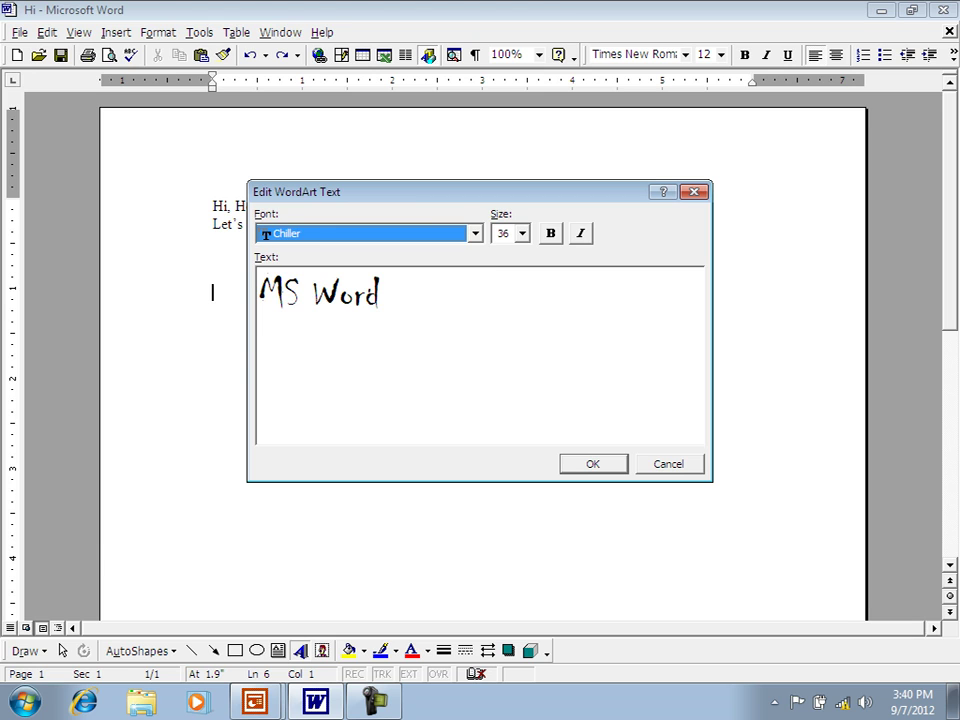
- Set the WordArt text to size 48 and bold, trying italic and turning it off again
click(522, 233)
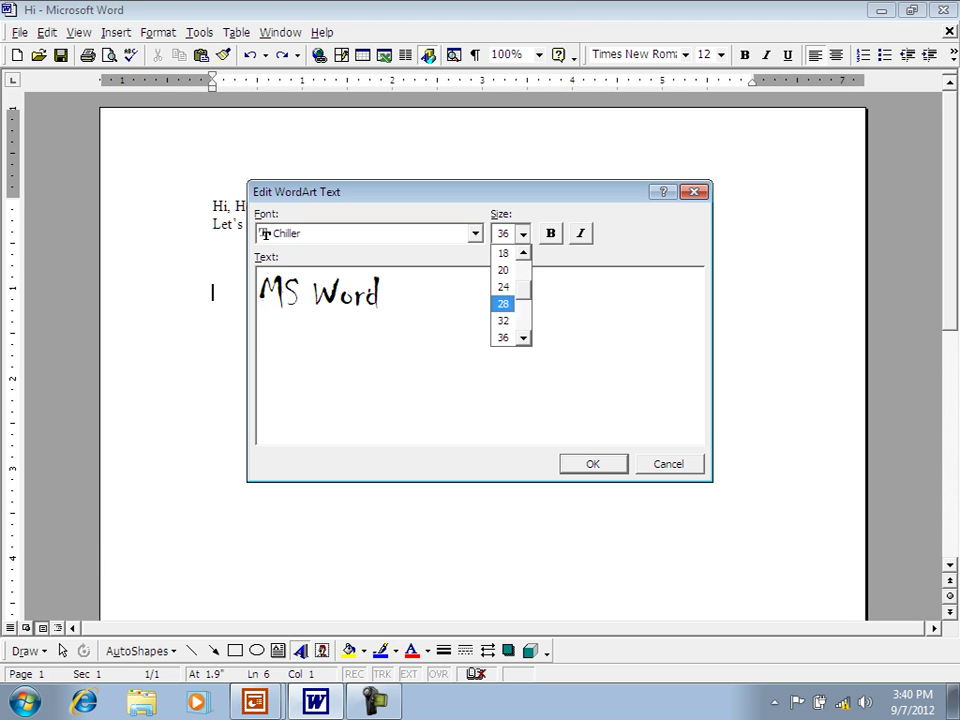
scroll(510, 300, down, 1)
click(503, 320)
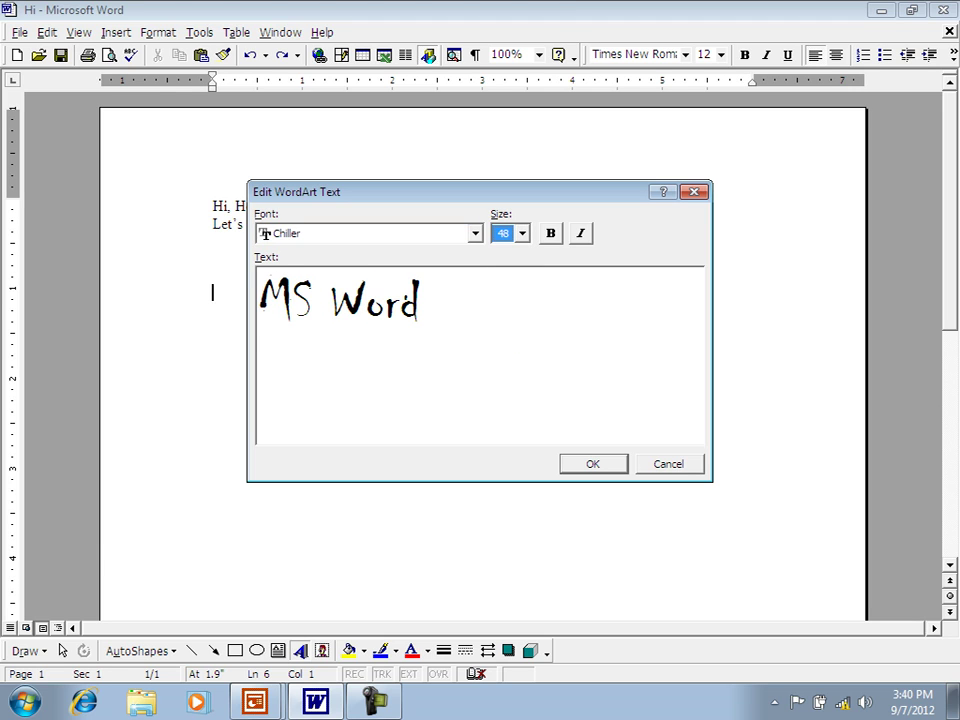
key(Tab)
key(space)
key(Tab)
key(space)
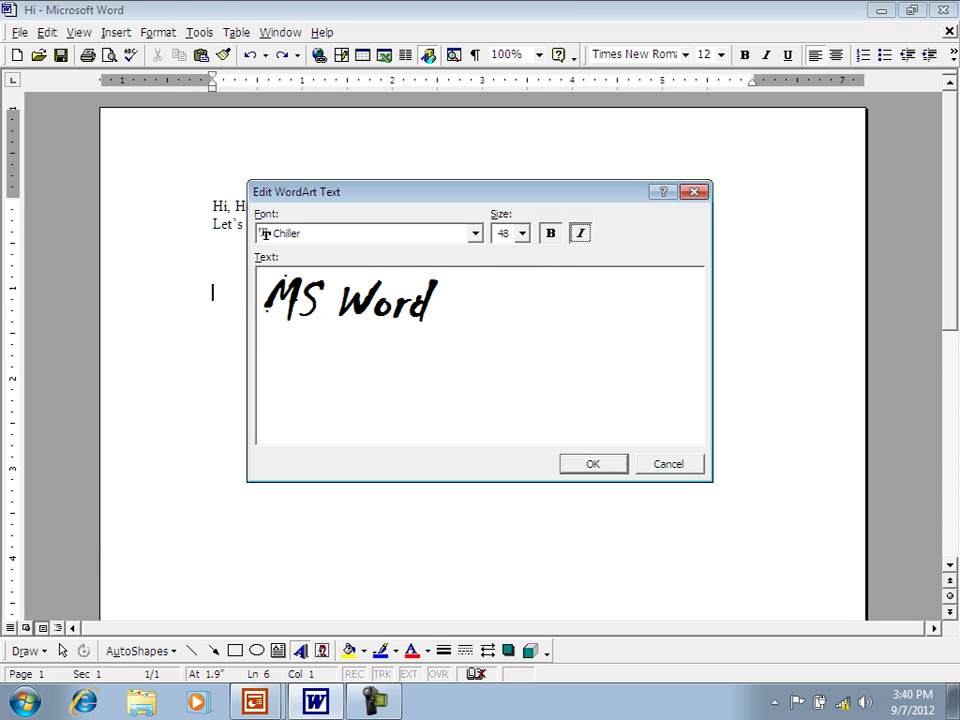
key(space)
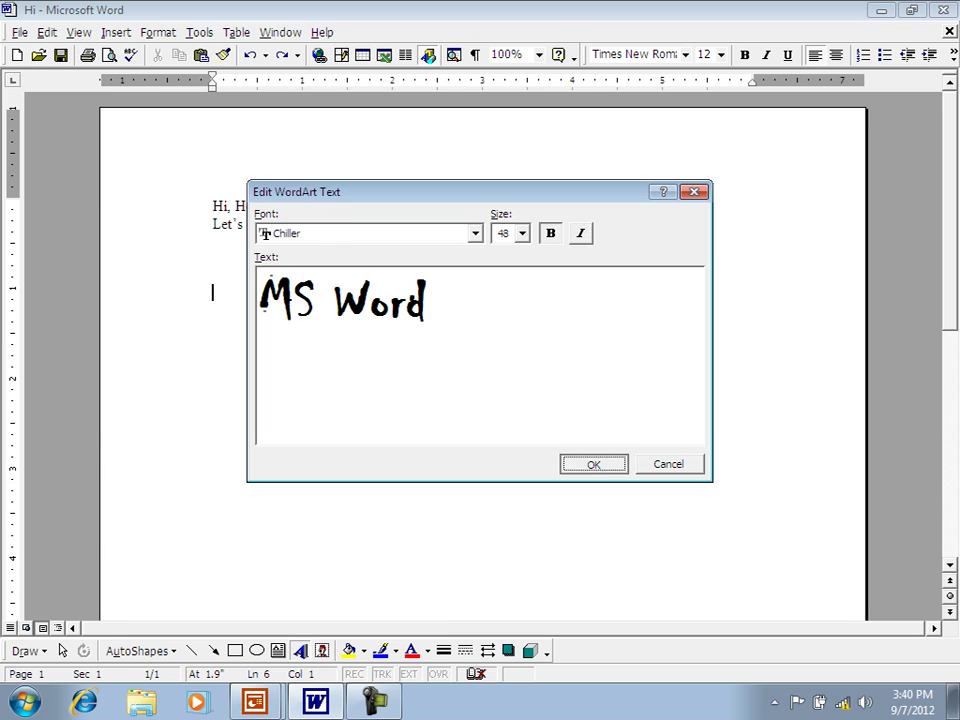
- Insert the WordArt, move it to the left margin below the text and enlarge it to about 3.75 inches wide
key(Return)
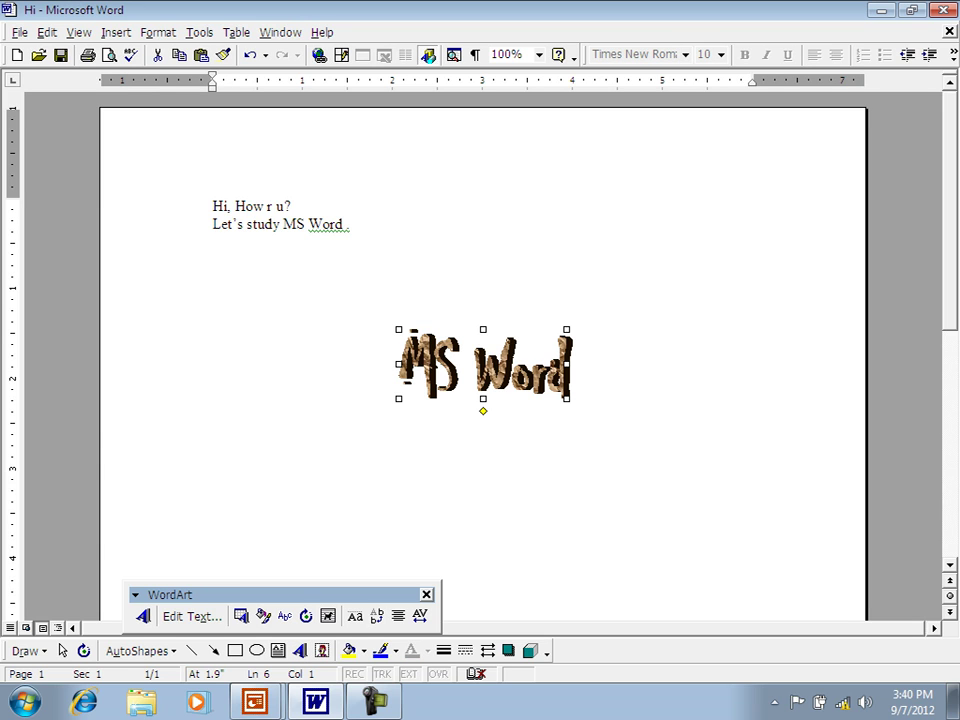
click(212, 292)
click(483, 364)
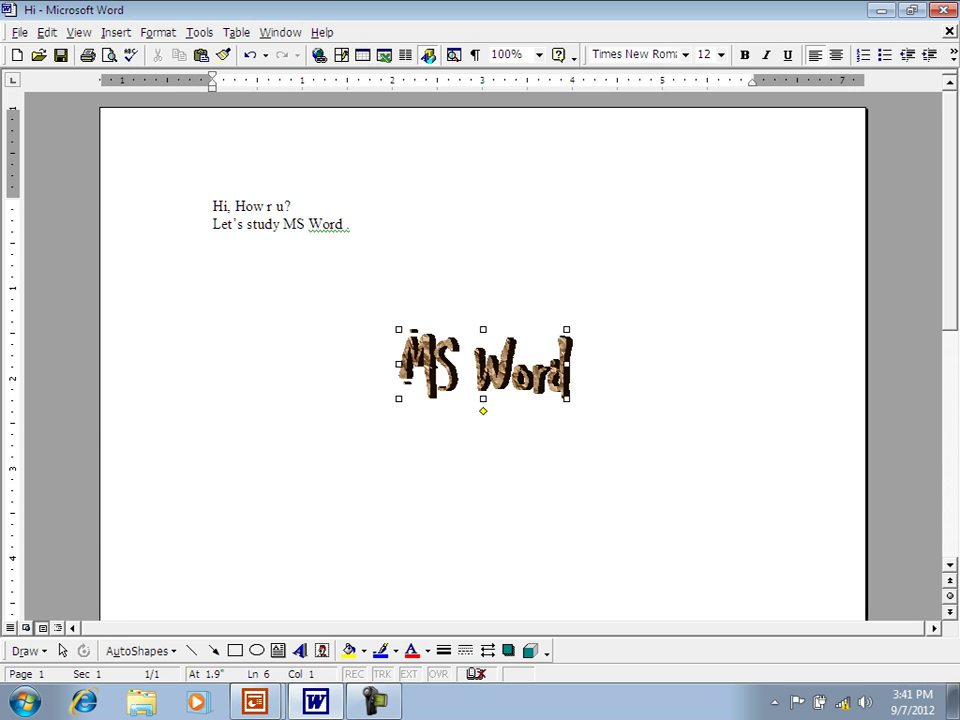
drag(483, 364, 297, 300)
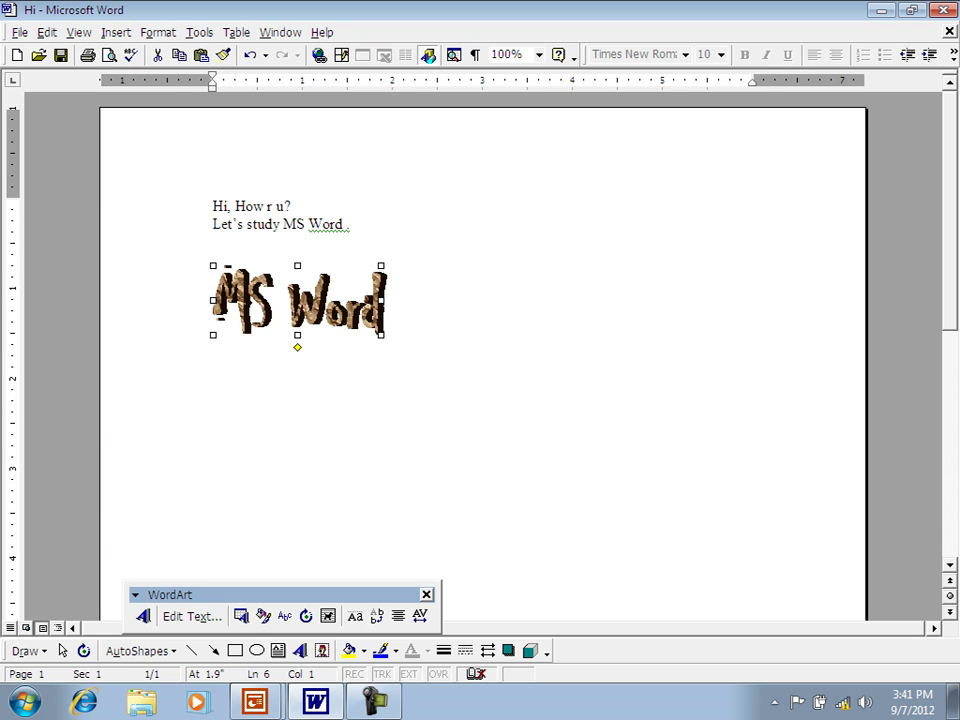
drag(381, 335, 550, 411)
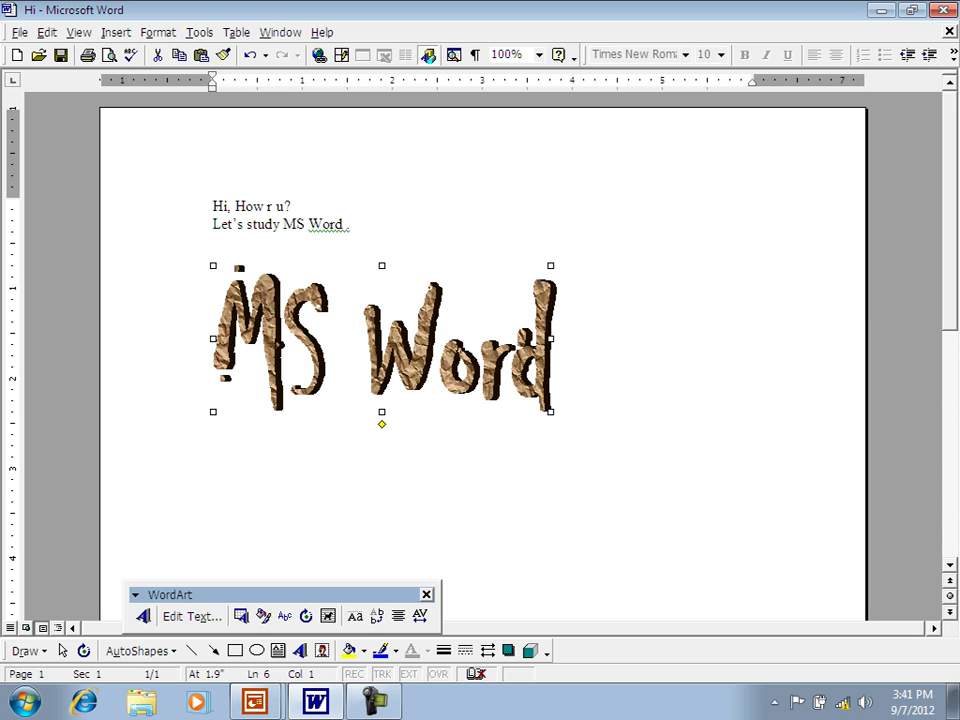
drag(170, 594, 455, 473)
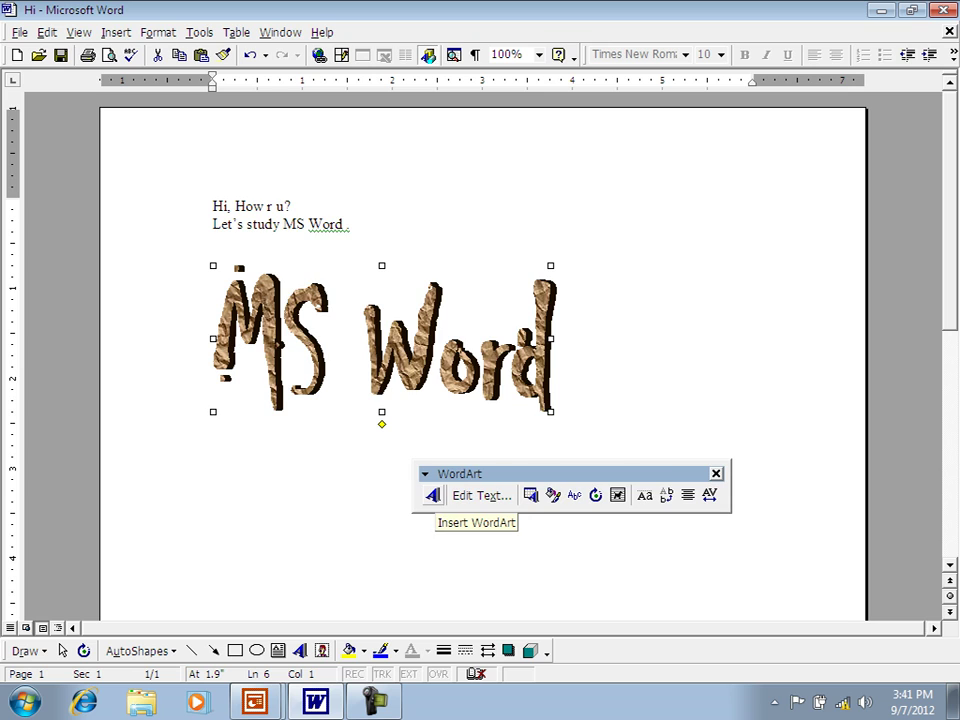
click(432, 495)
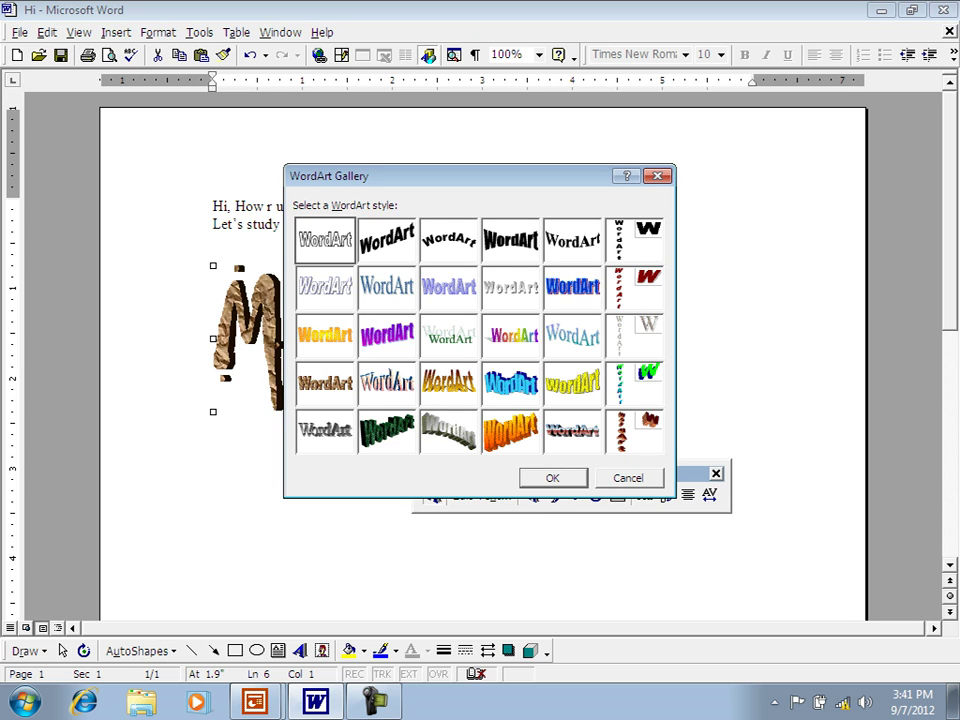
click(325, 336)
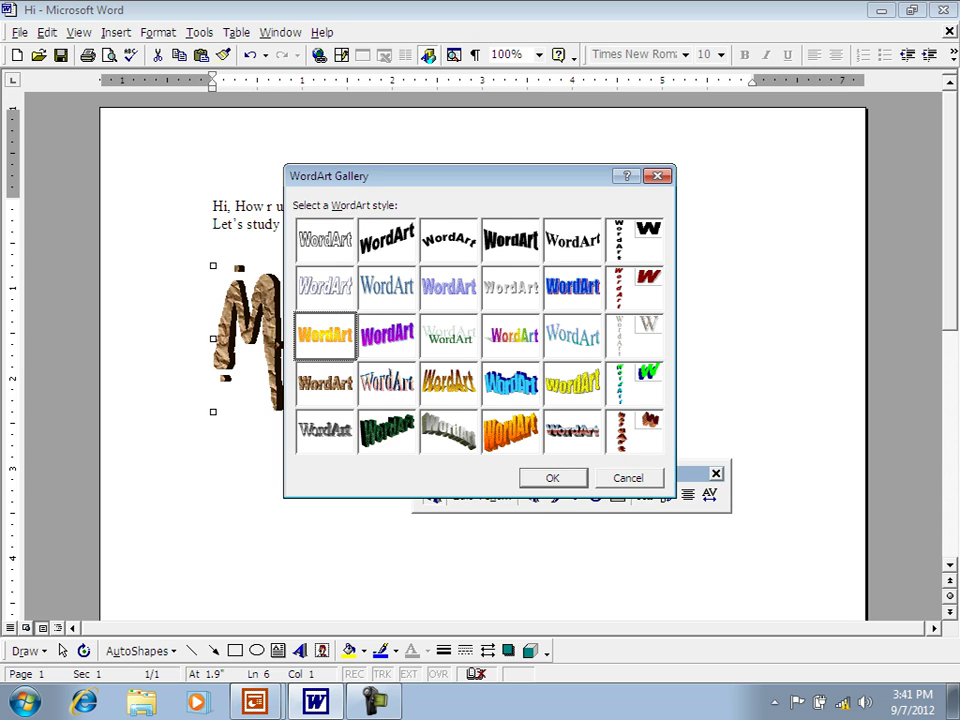
key(Return)
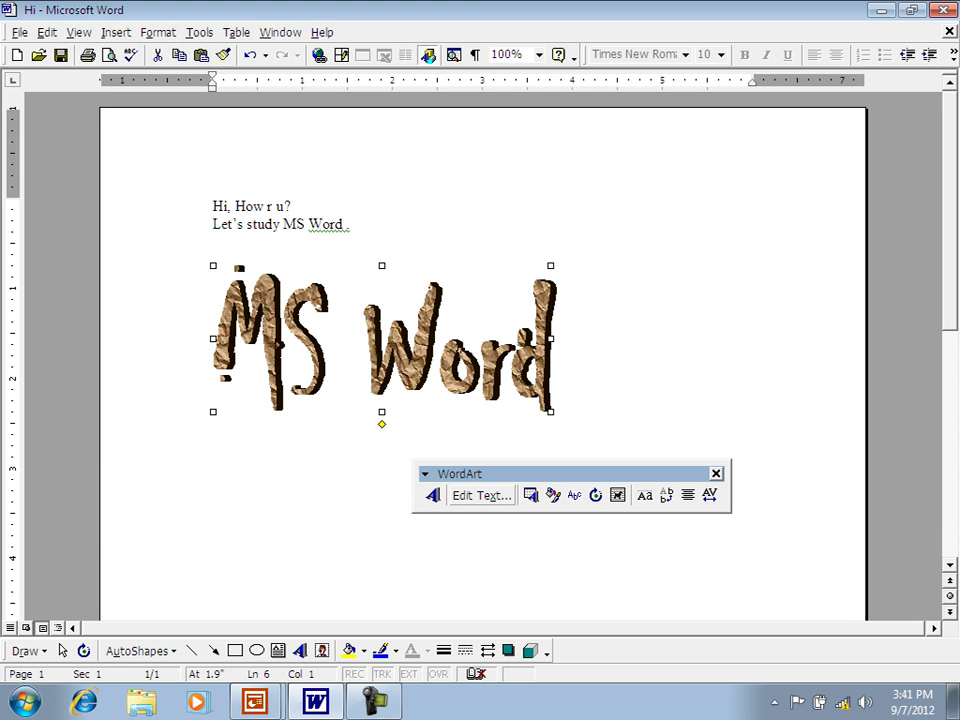
click(481, 495)
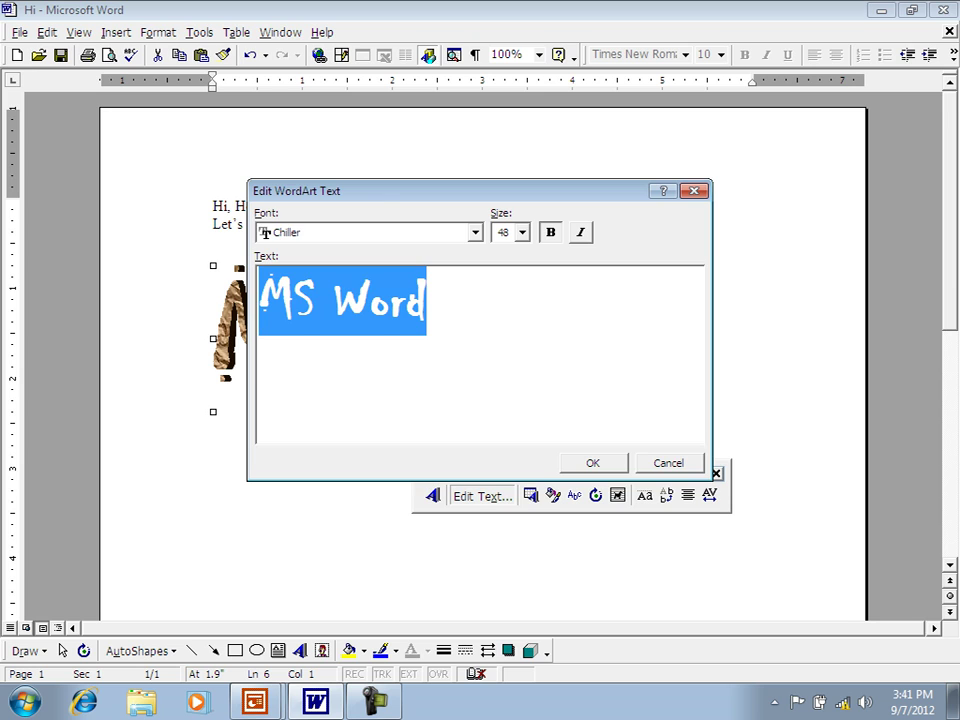
key(Return)
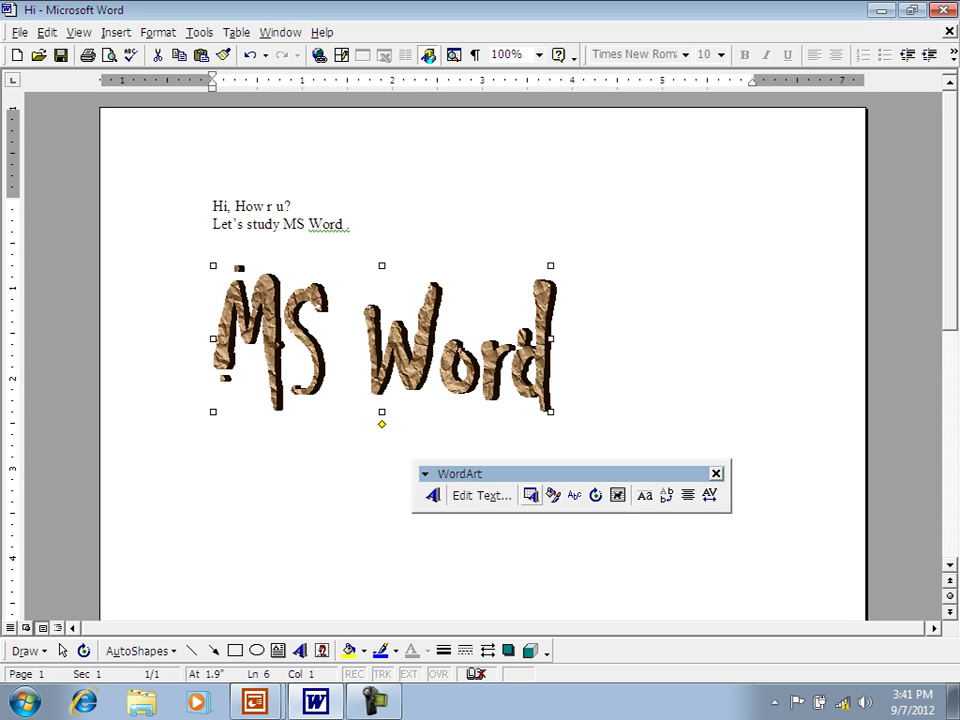
- Try the first style of the gallery's third row on the WordArt, and finish with the first style of the fourth row
click(530, 494)
click(325, 335)
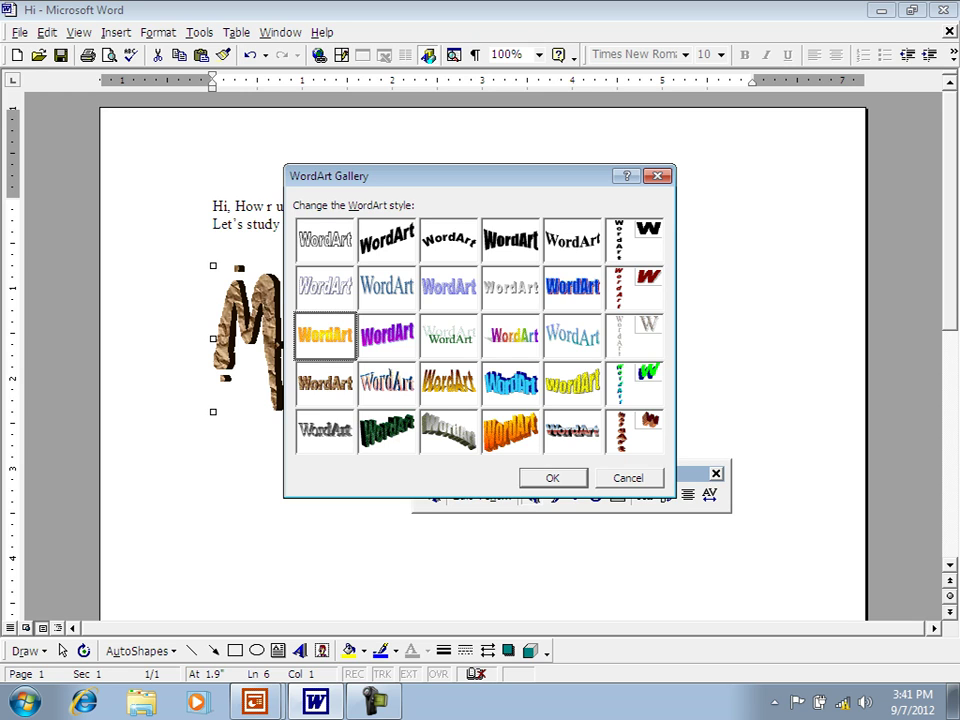
key(Return)
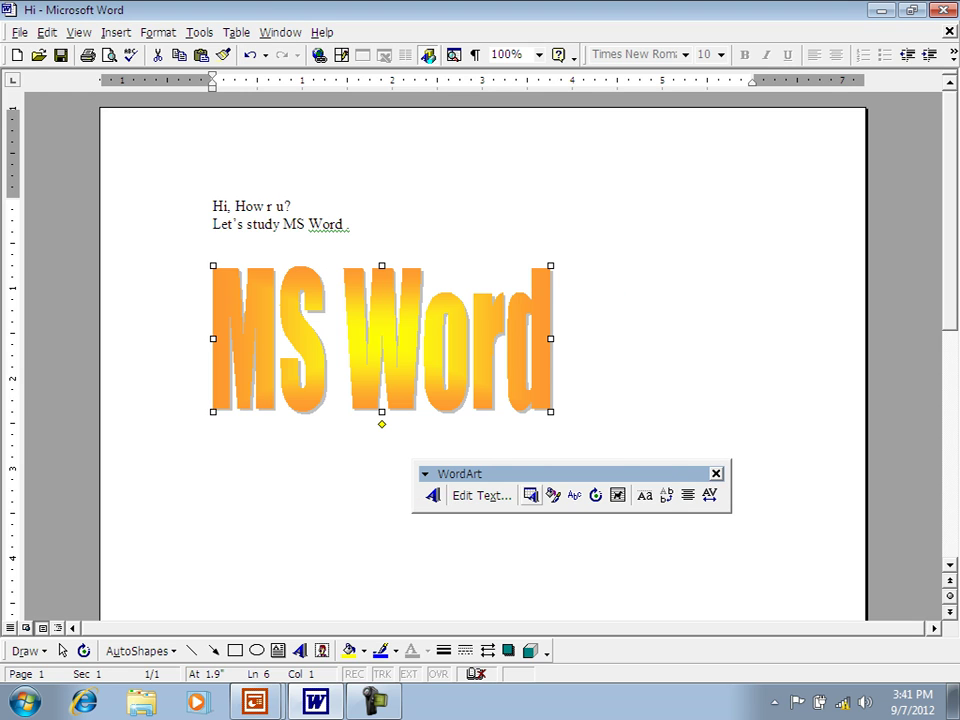
click(531, 495)
click(325, 382)
key(Return)
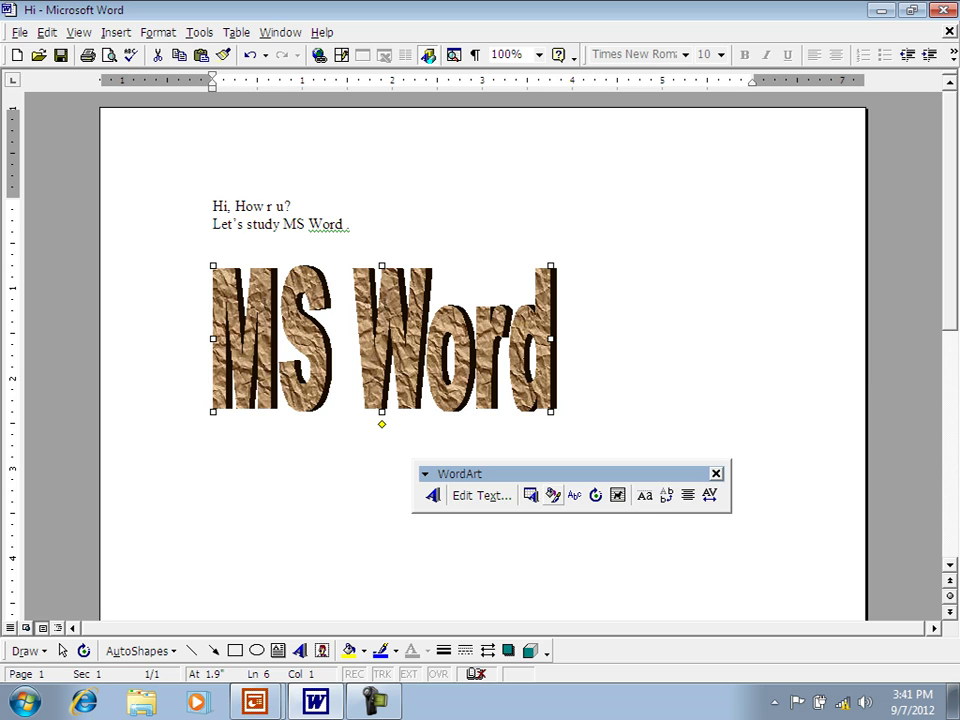
- Replace the WordArt's textured fill with a custom dark grey-green color
click(553, 495)
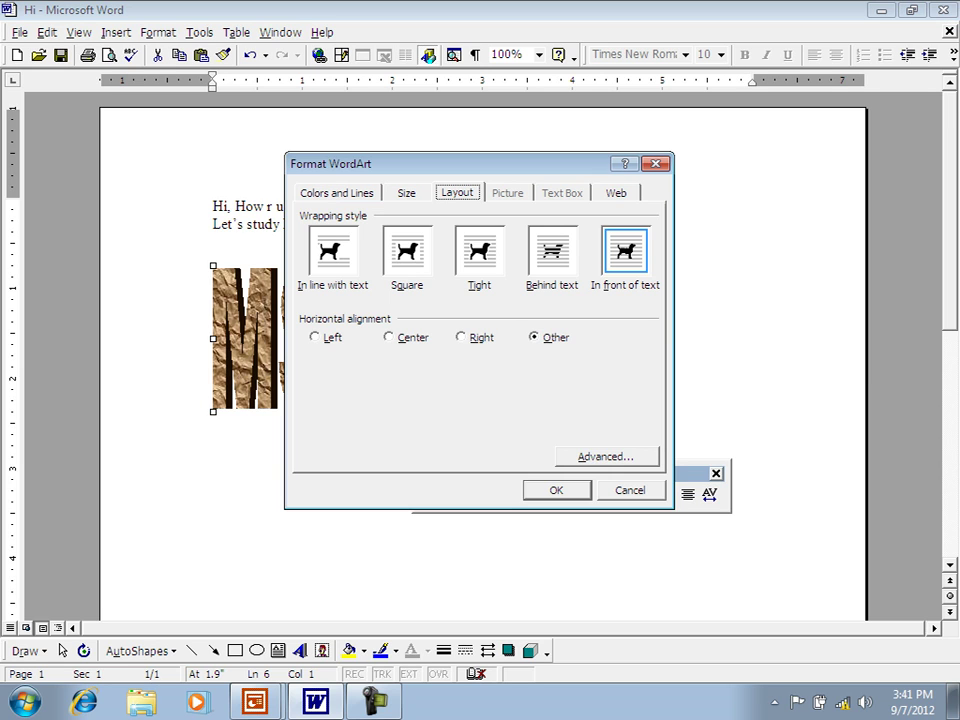
click(337, 193)
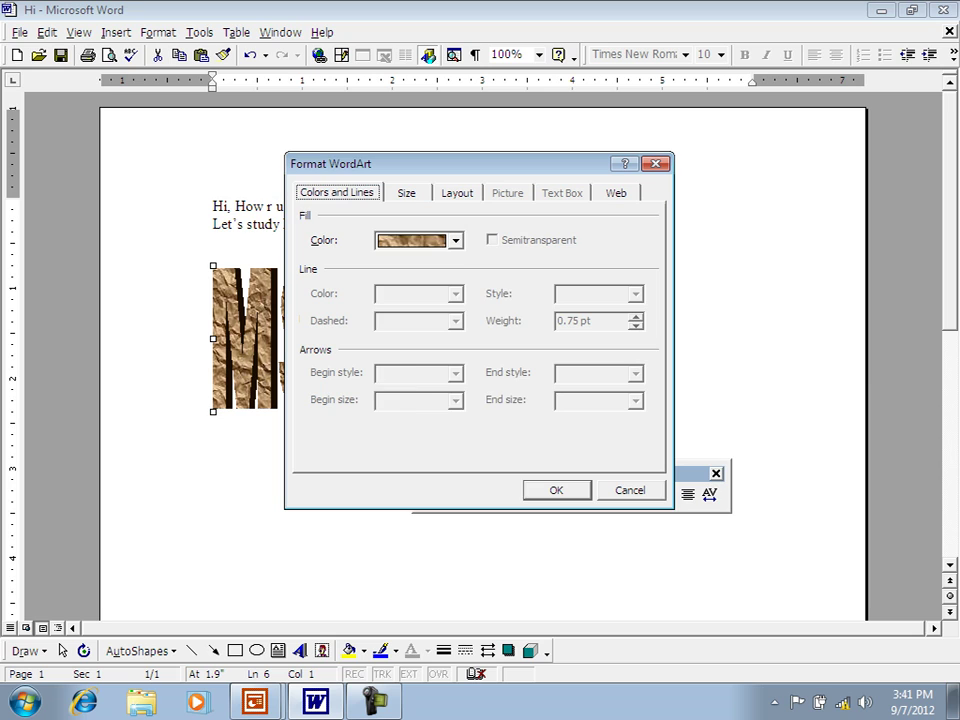
click(456, 241)
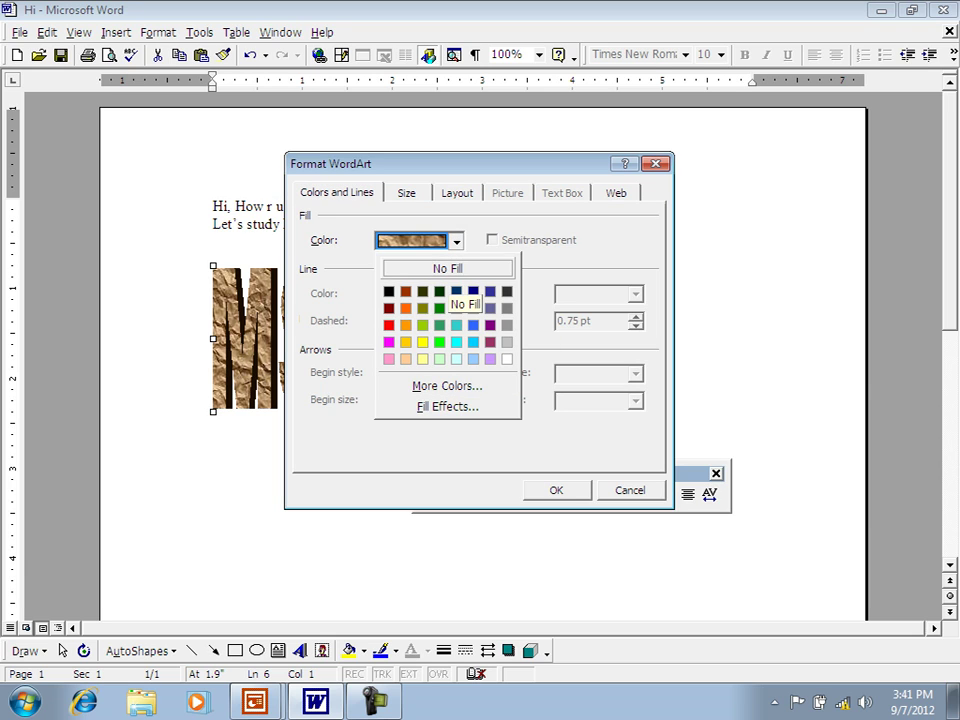
click(447, 385)
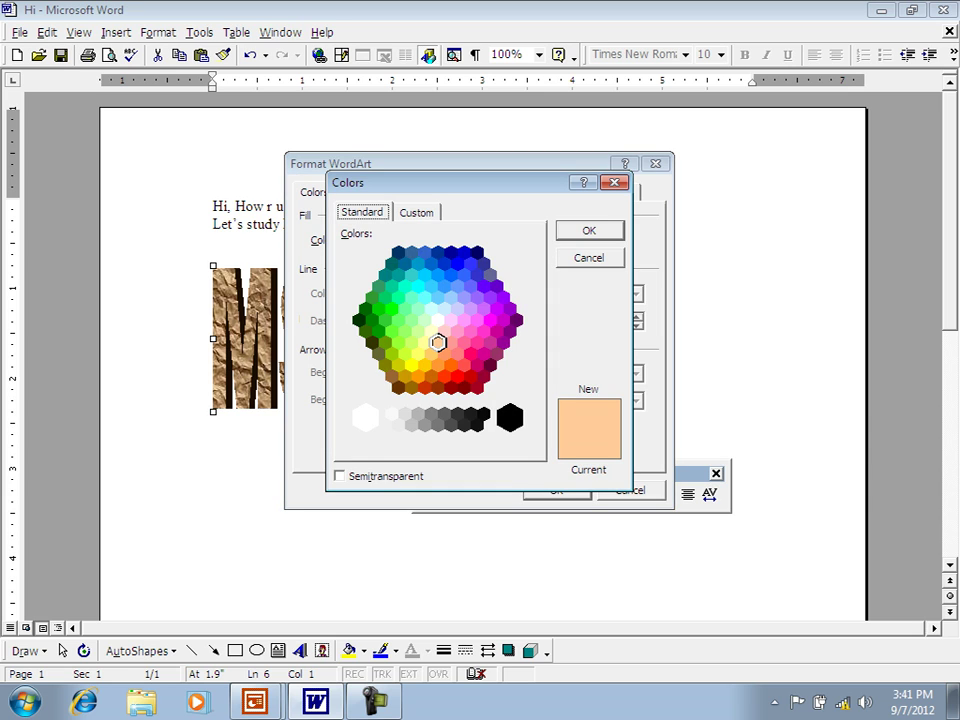
key(ctrl+Tab)
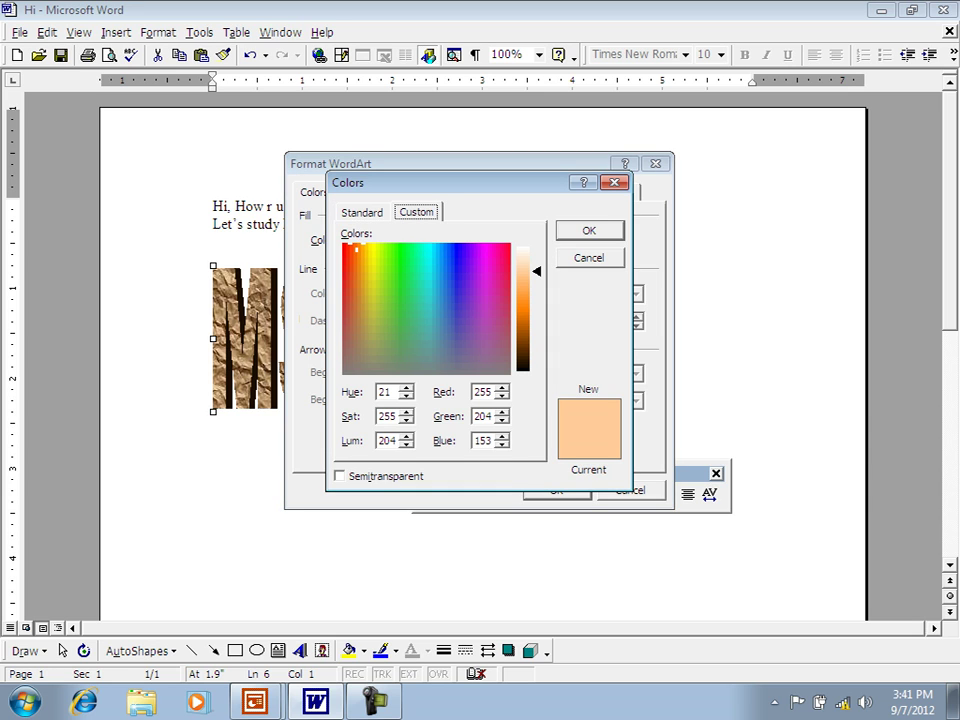
drag(461, 328, 411, 350)
key(Return)
key(Return)
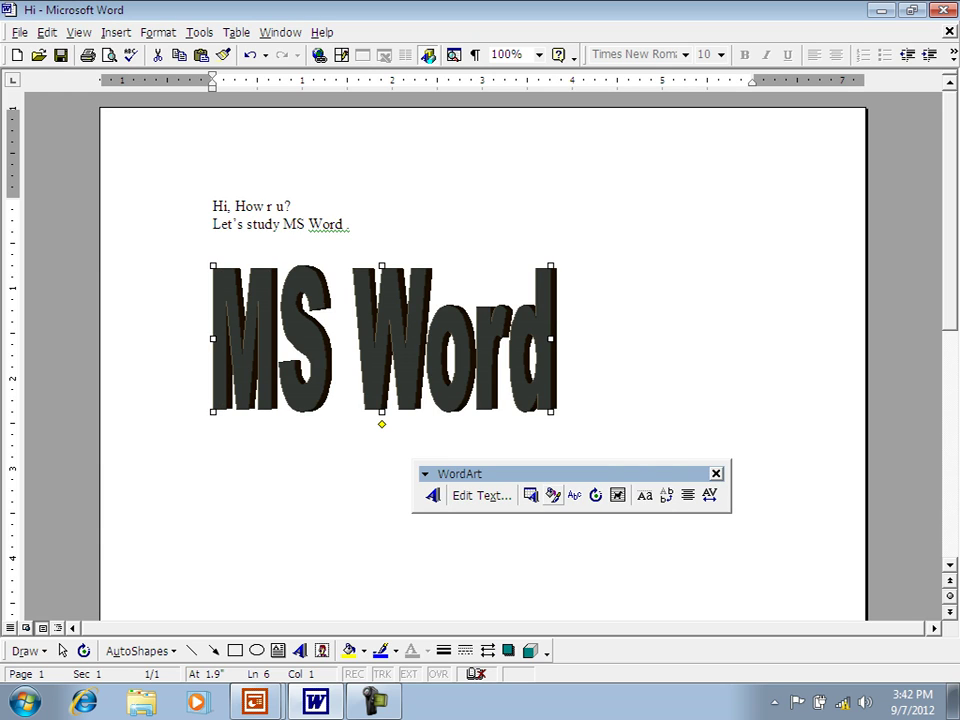
- Give the WordArt the downward-pointing triangle shape and rotate it about 10 degrees counterclockwise
click(574, 495)
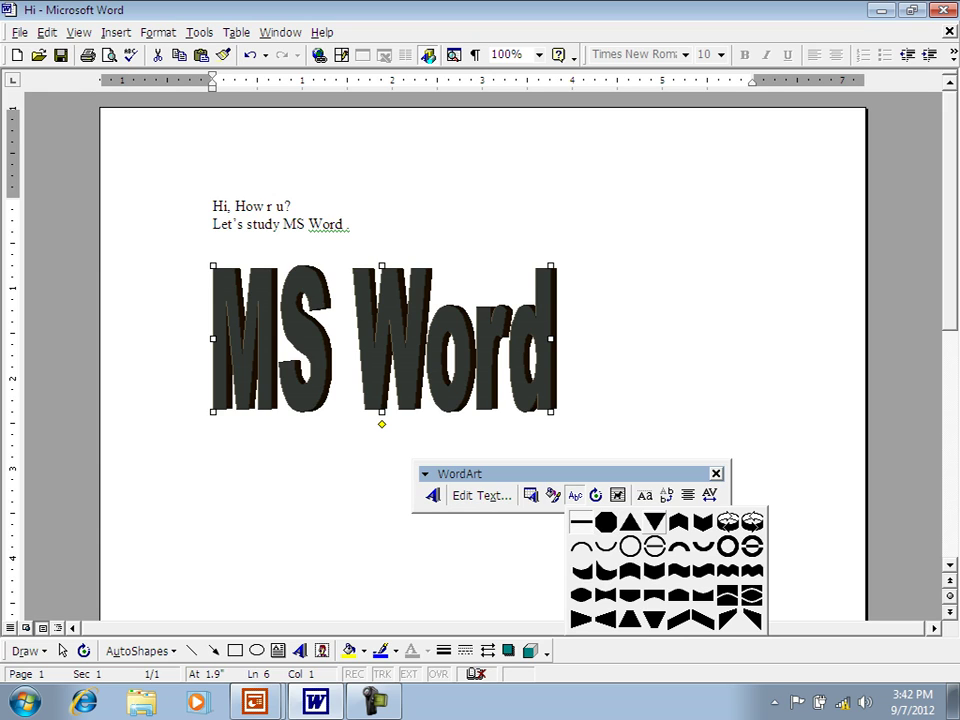
click(655, 522)
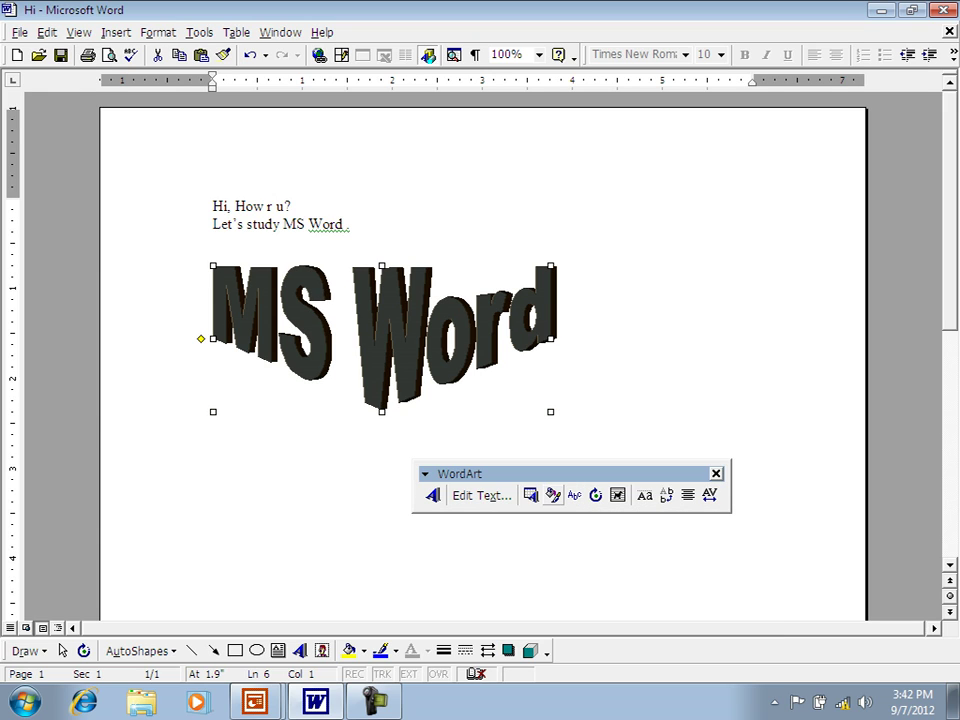
click(596, 495)
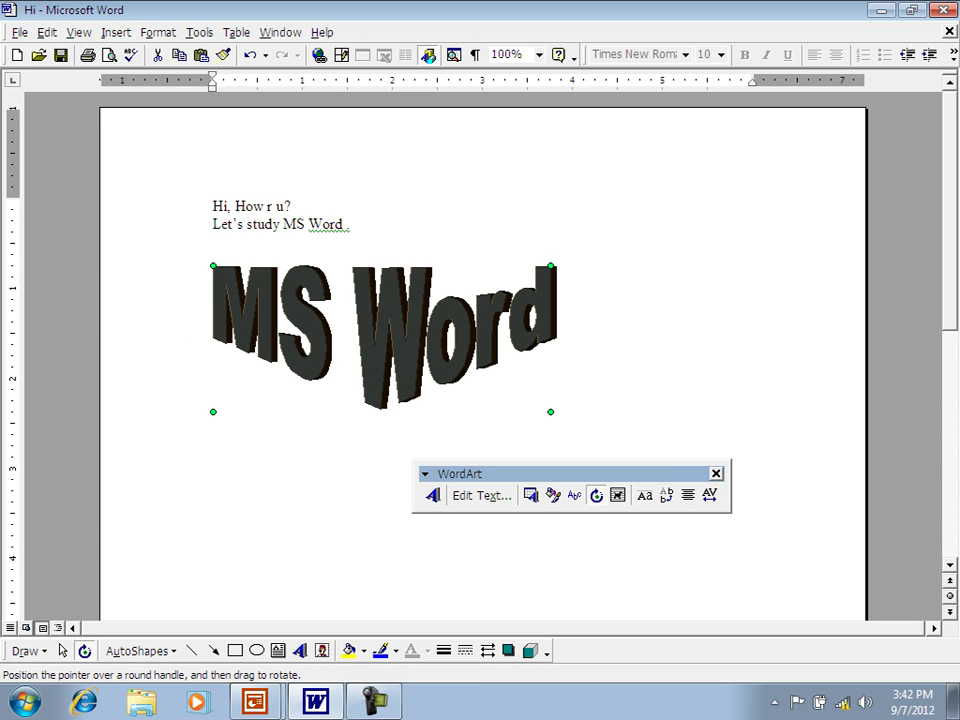
drag(213, 266, 203, 297)
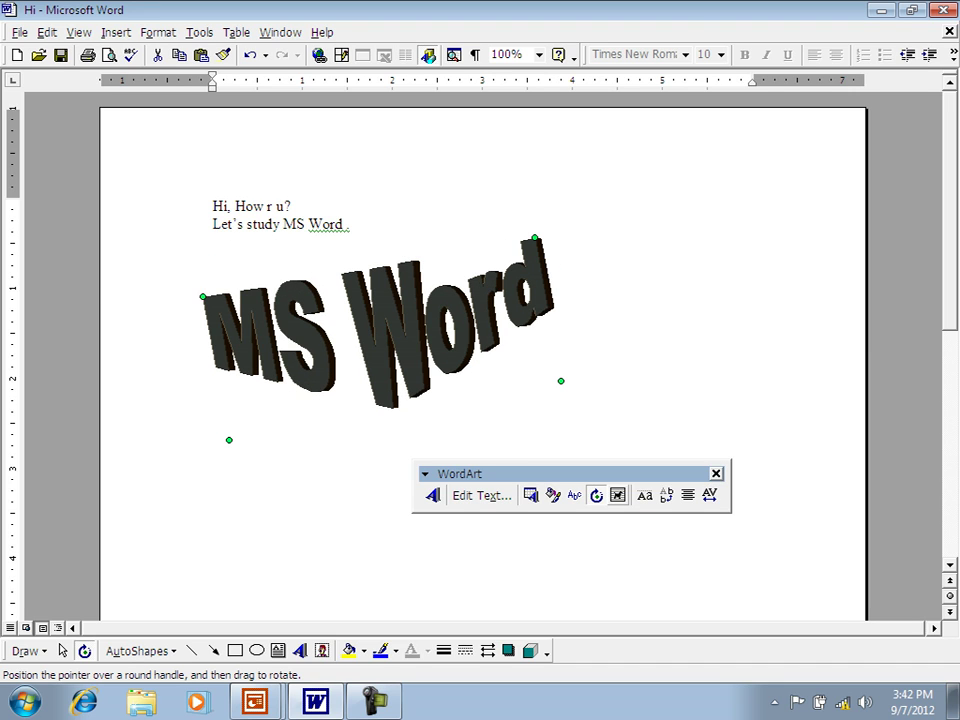
- Rotate the WordArt back to nearly level and delete it from the document
click(618, 494)
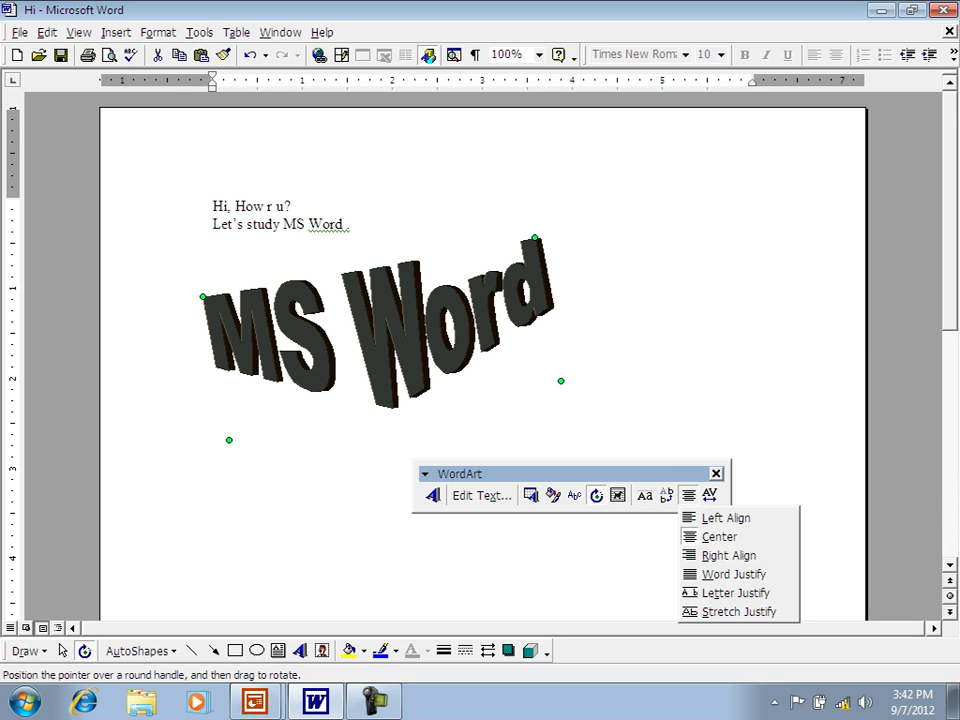
click(716, 474)
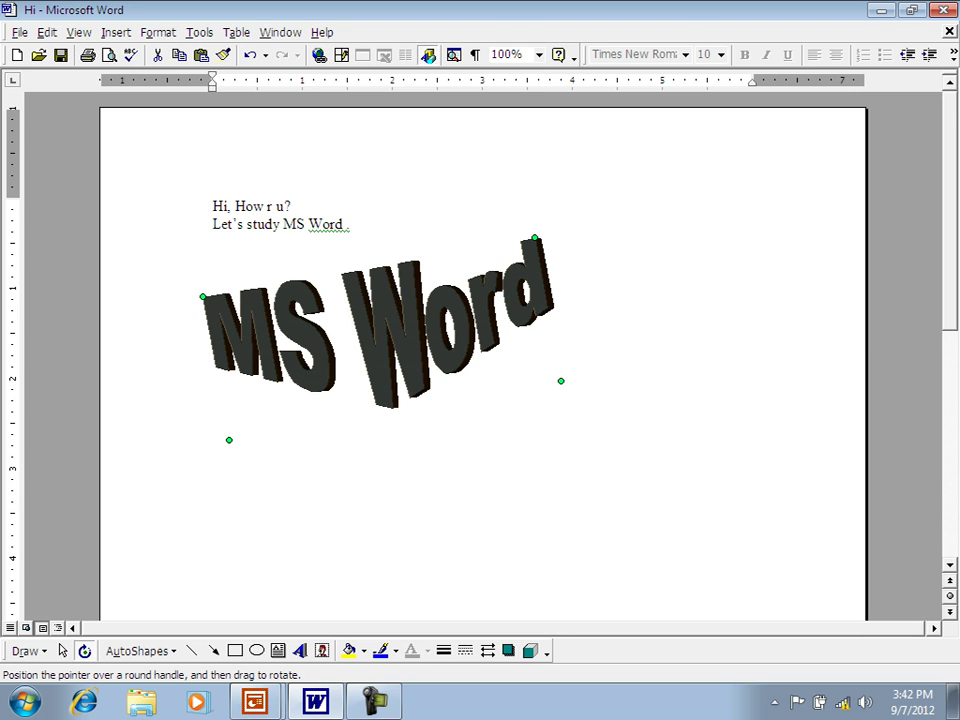
drag(203, 297, 213, 263)
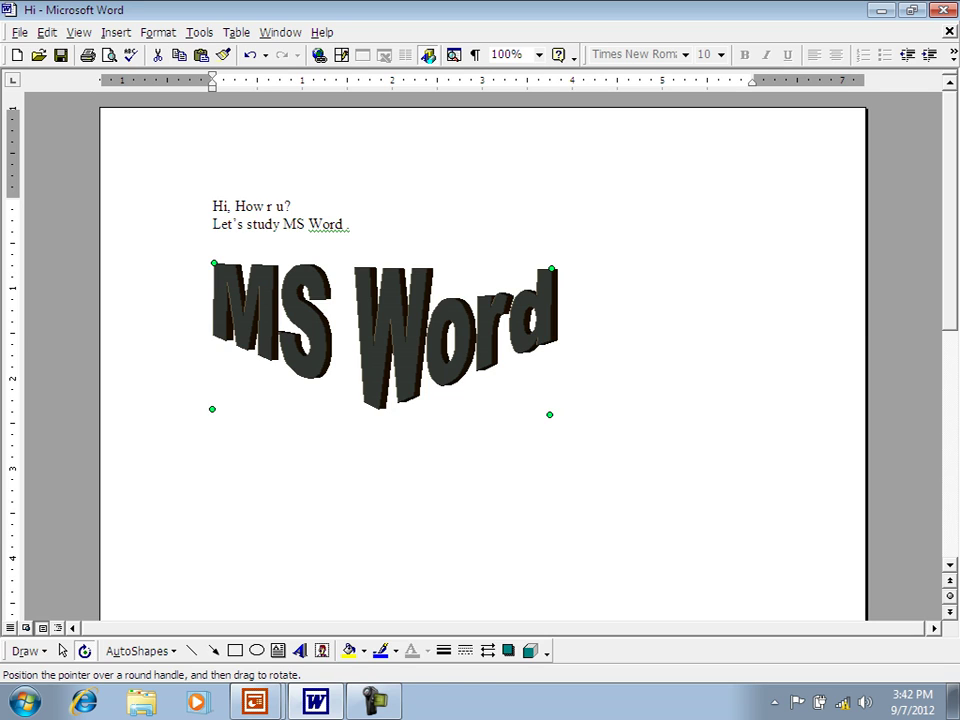
key(Delete)
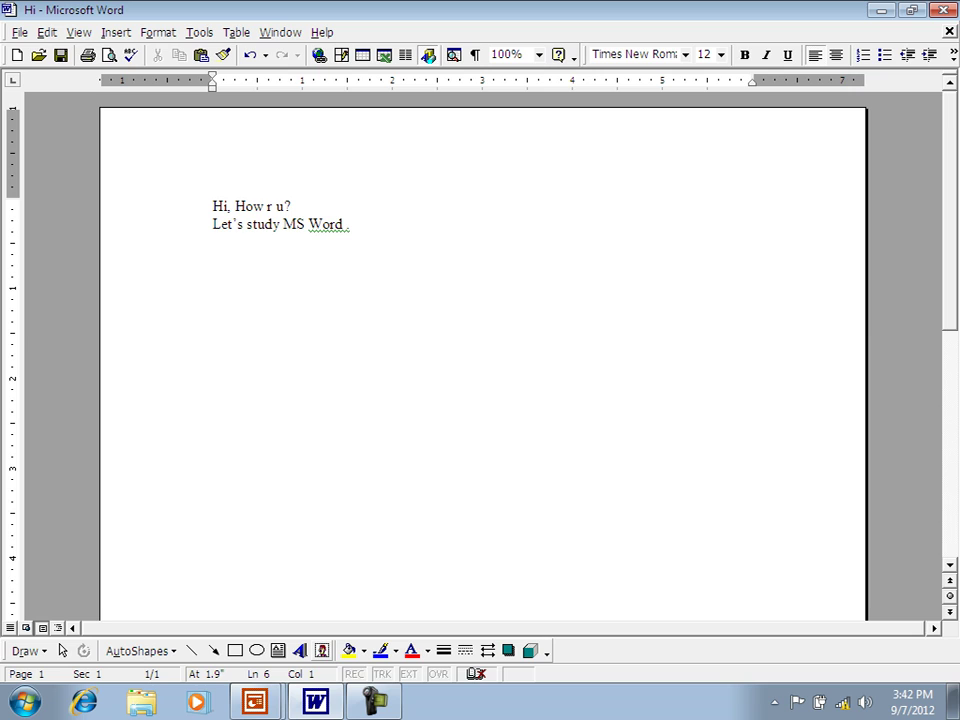
- Insert the stack-of-books picture from the Academic clip art category below the text and close the clip gallery
click(322, 651)
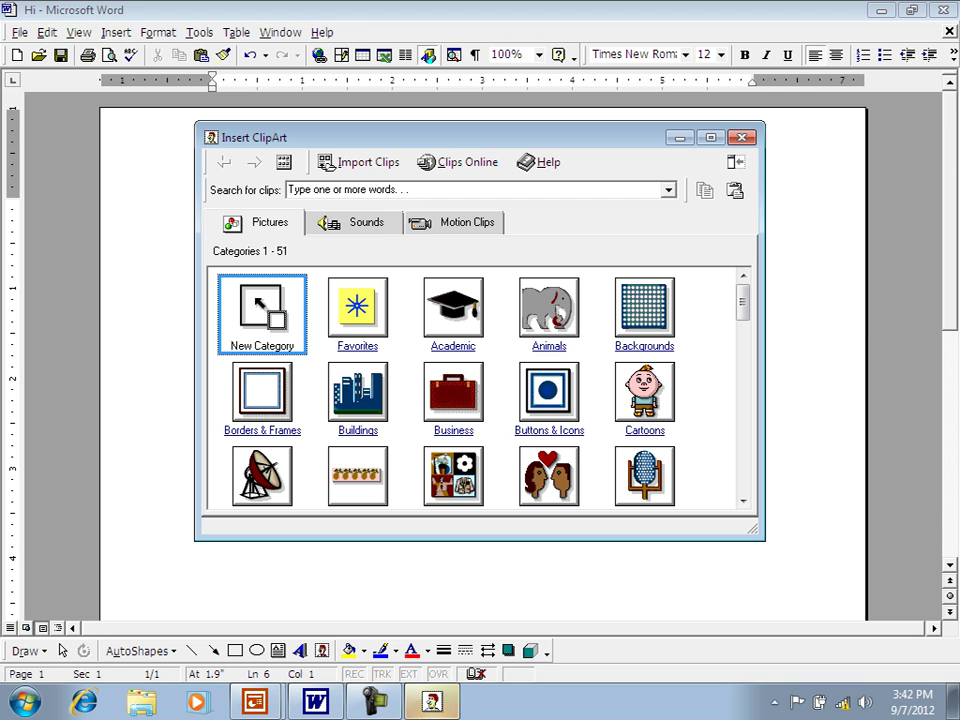
drag(440, 137, 458, 190)
mouse_move(760, 352)
mouse_down()
mouse_move(760, 385)
mouse_move(760, 352)
mouse_up()
click(471, 360)
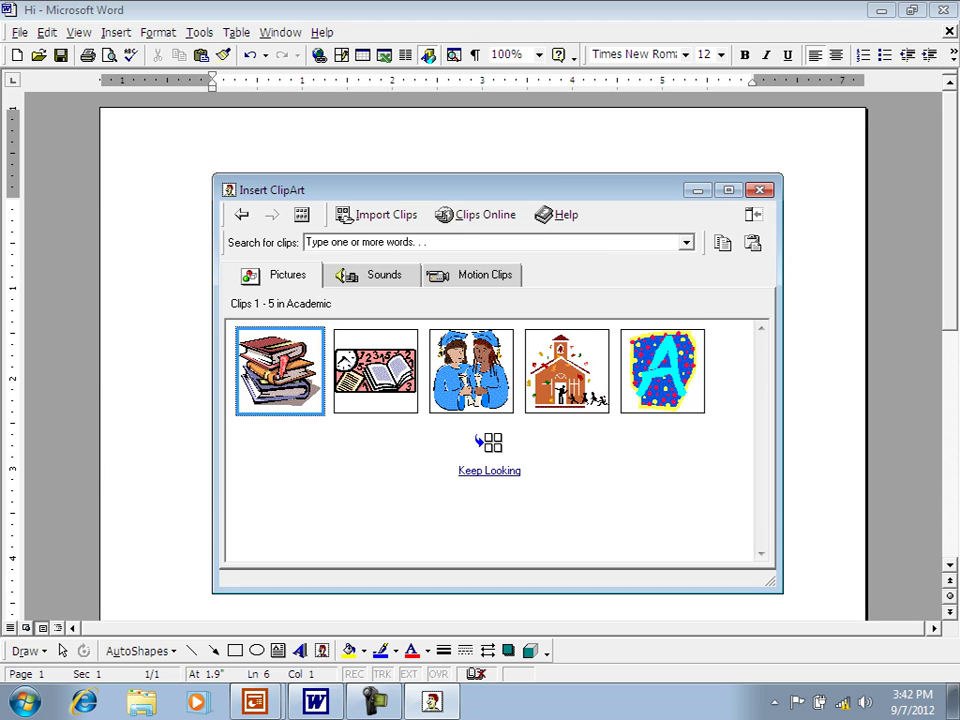
click(318, 372)
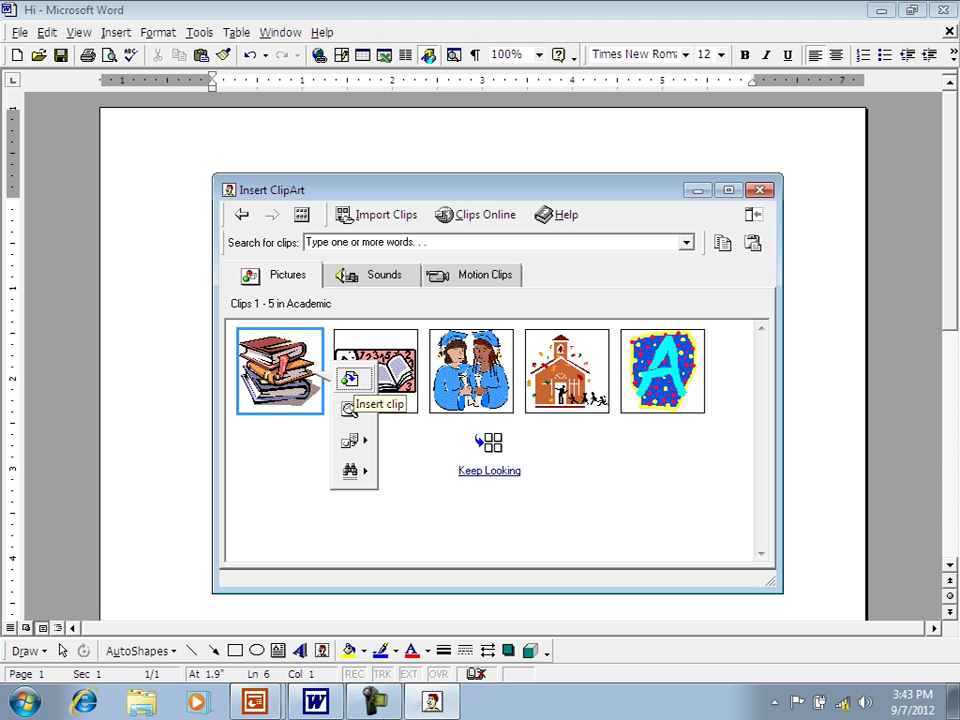
click(349, 379)
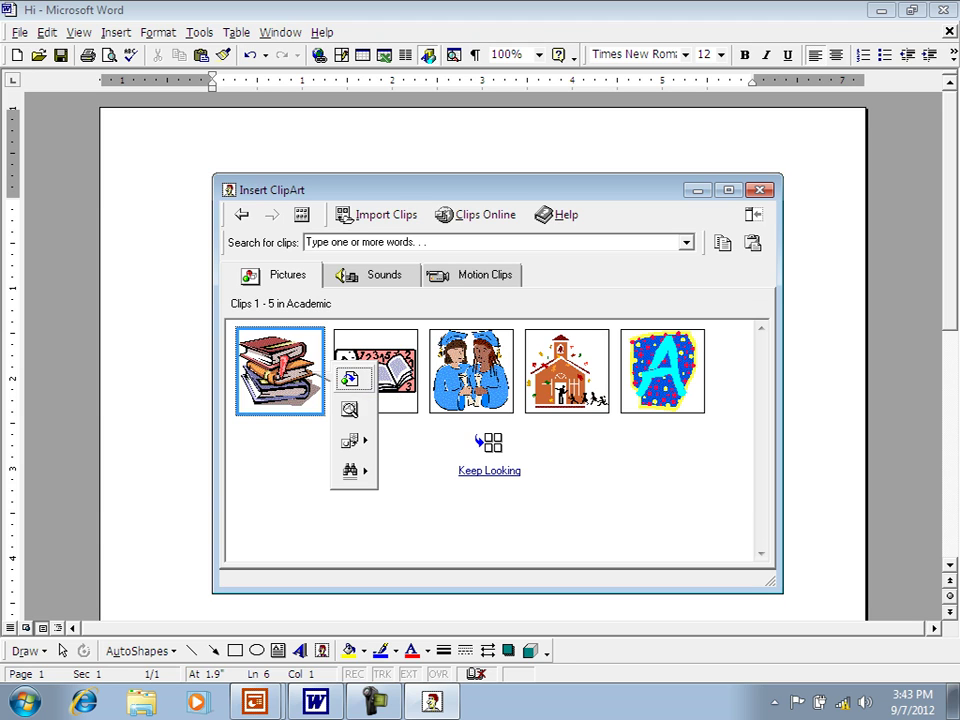
drag(330, 193, 748, 194)
click(603, 579)
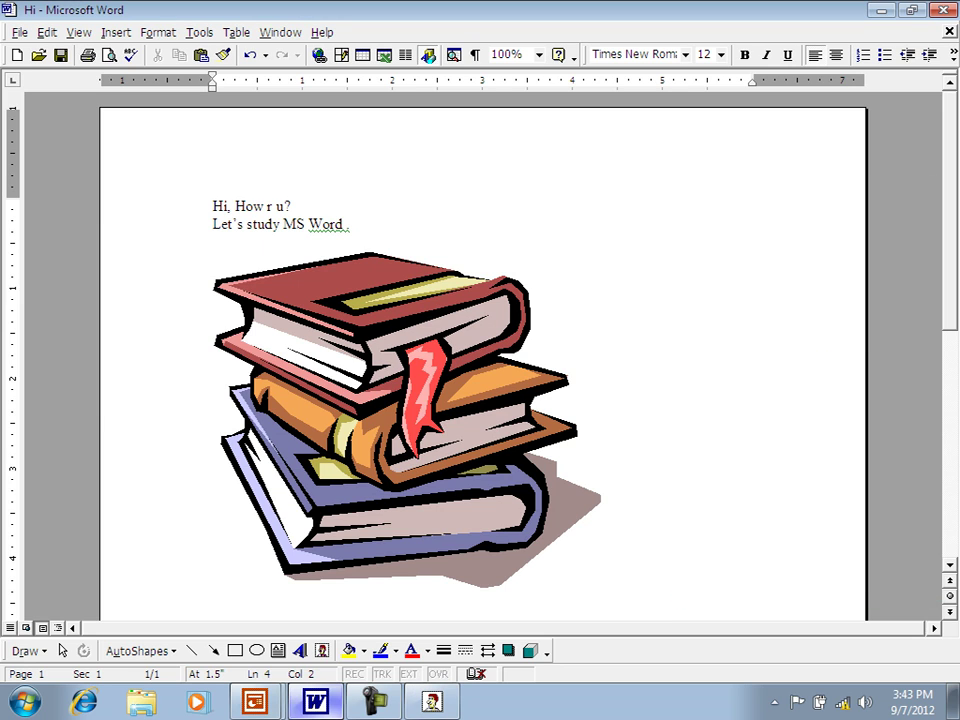
click(432, 701)
drag(750, 194, 359, 195)
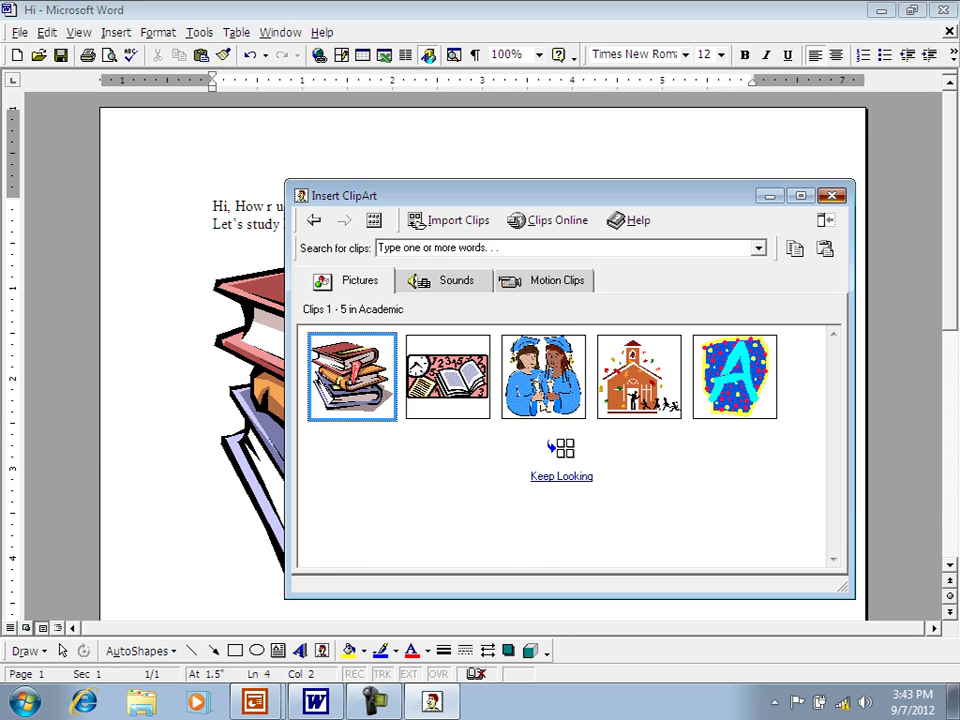
click(832, 196)
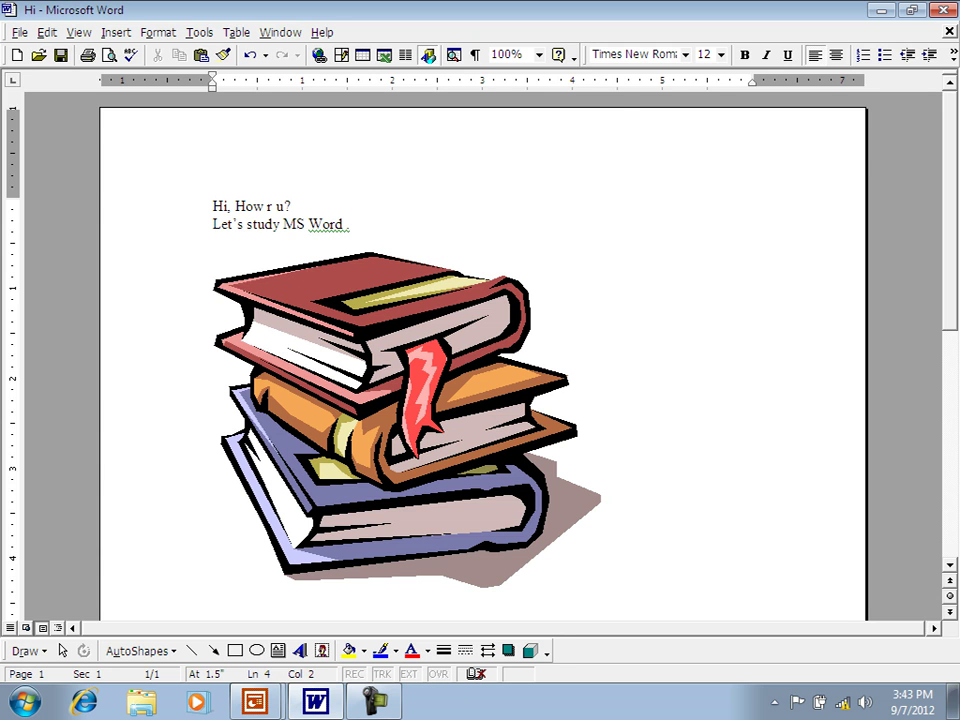
- Shrink the stack-of-books picture proportionally to about 3.75 inches wide
double_click(450, 400)
key(Escape)
click(212, 578)
click(400, 420)
drag(601, 588, 548, 543)
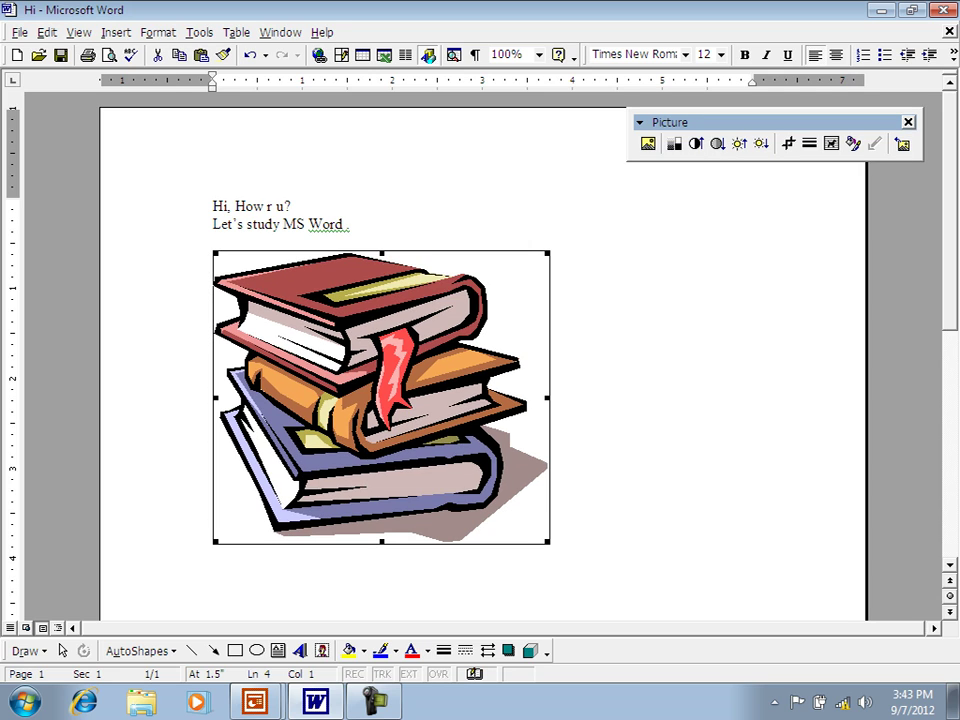
- Examine the colour mode options for the stack-of-books picture in its formatting settings and among the picture tools, leaving Automatic selected
double_click(548, 543)
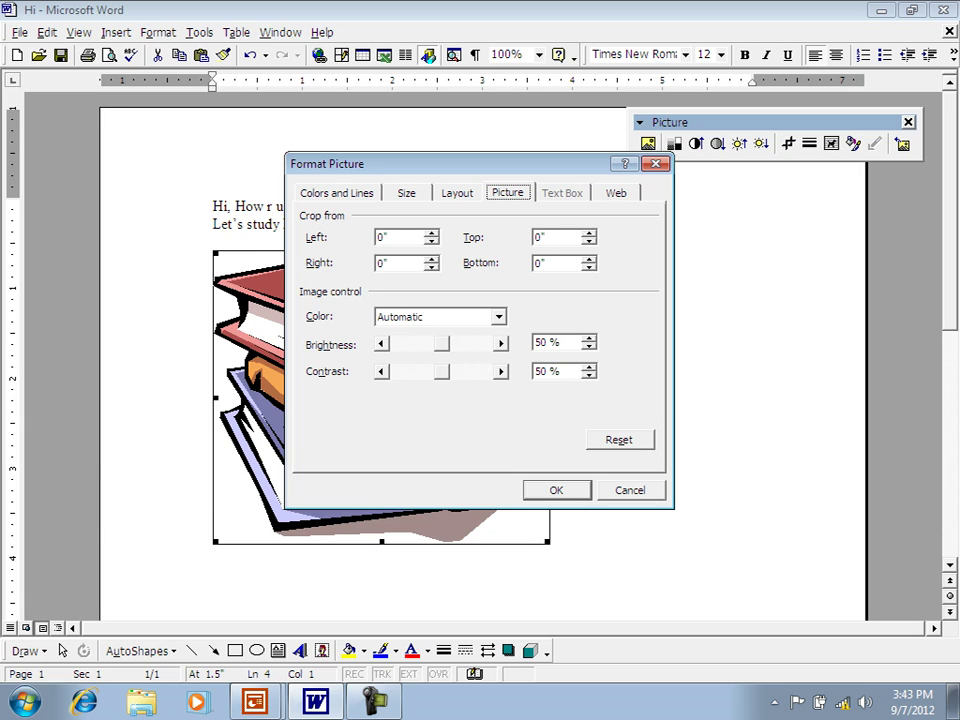
click(498, 316)
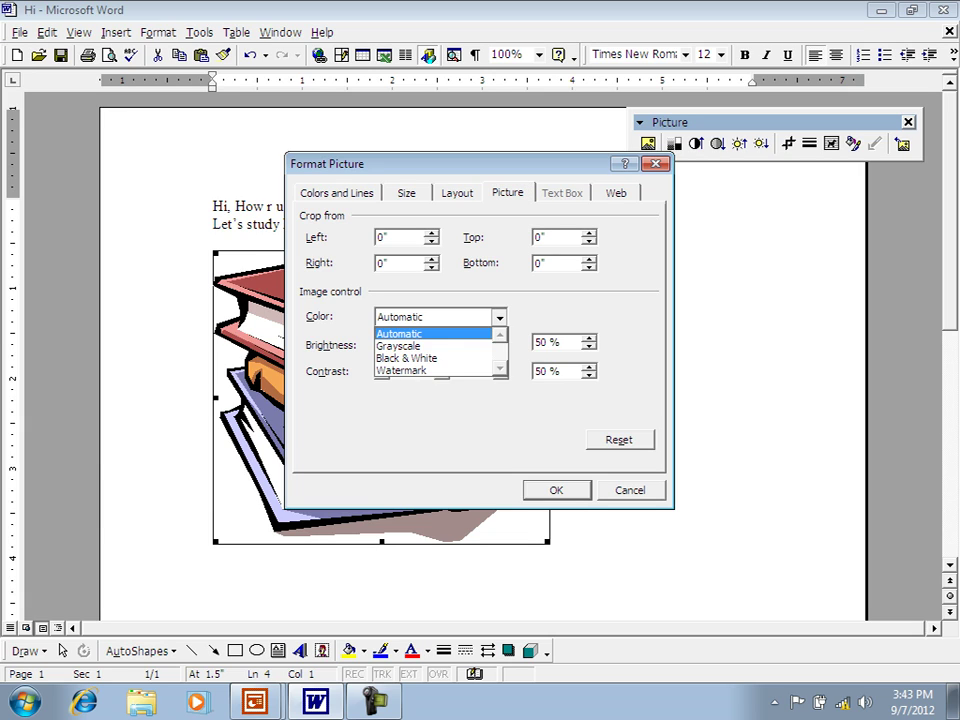
click(440, 330)
key(Return)
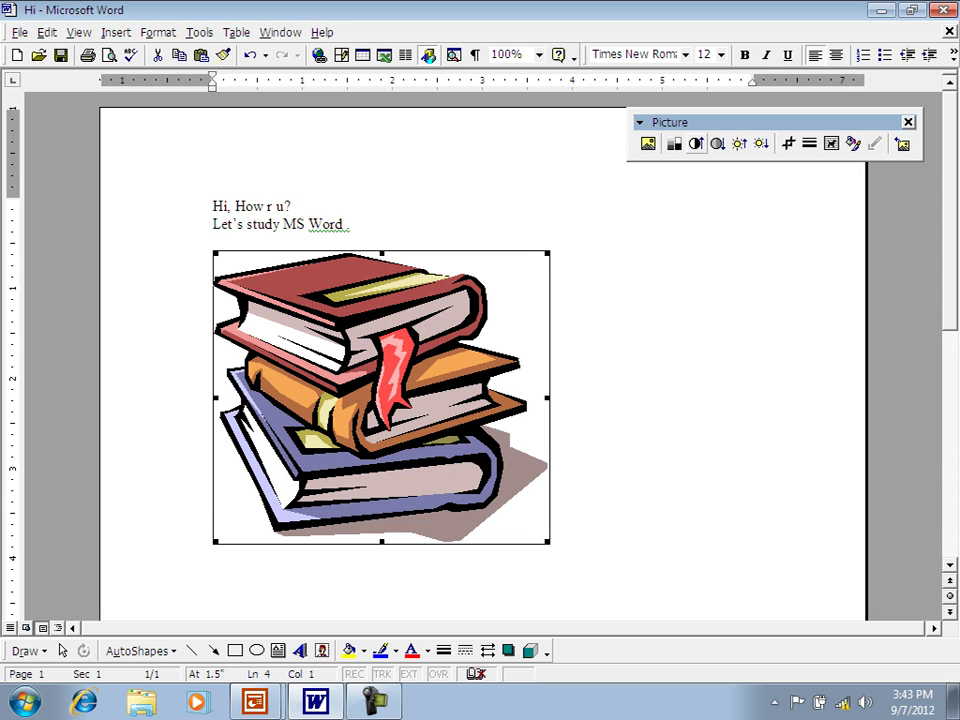
drag(700, 144, 653, 326)
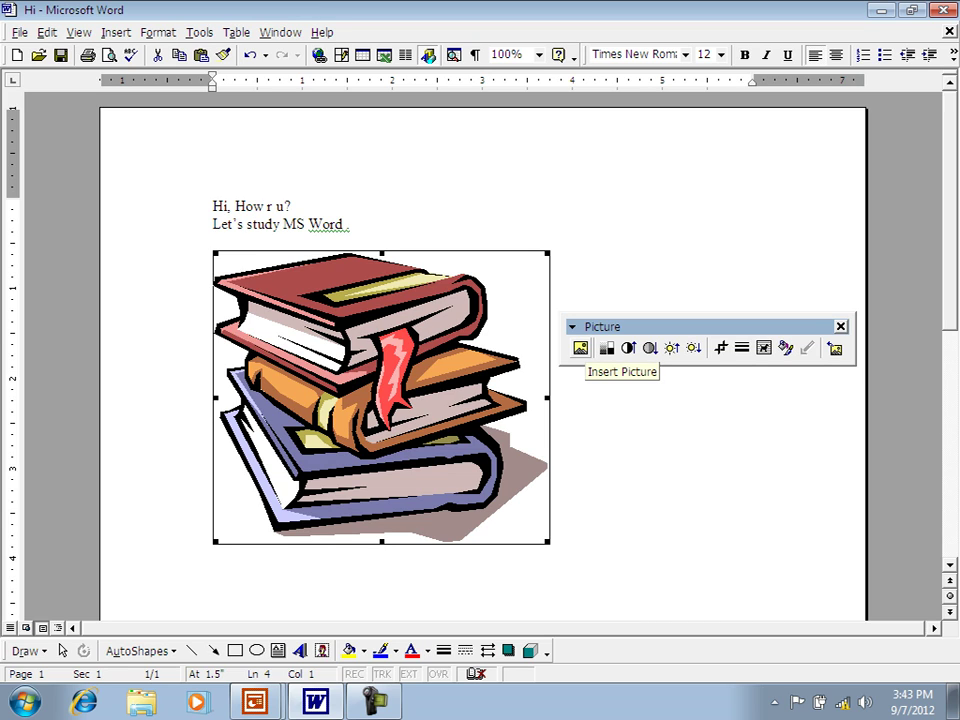
click(607, 348)
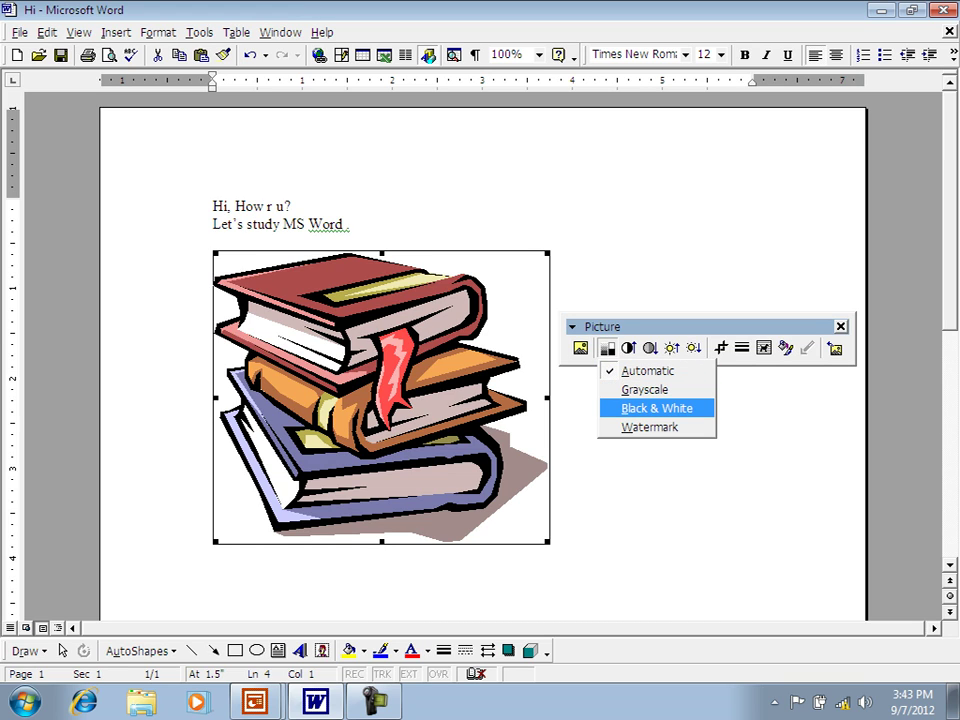
key(Escape)
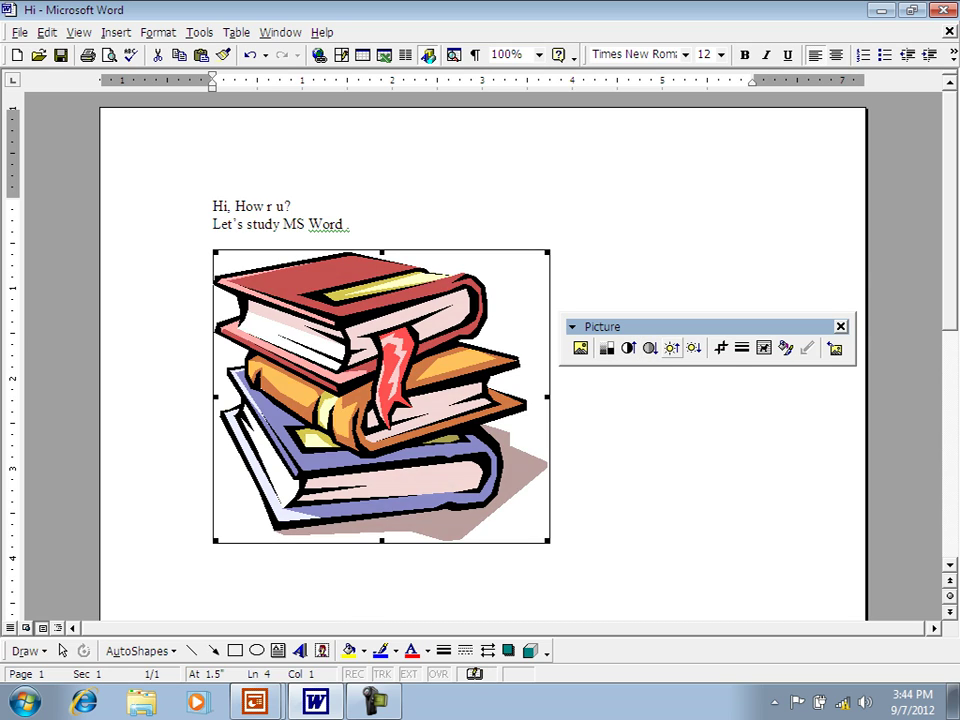
- Crop the stack-of-books picture at its top and right edges to about 3.25 inches wide and set its text wrapping to Square
click(721, 347)
drag(547, 541, 504, 502)
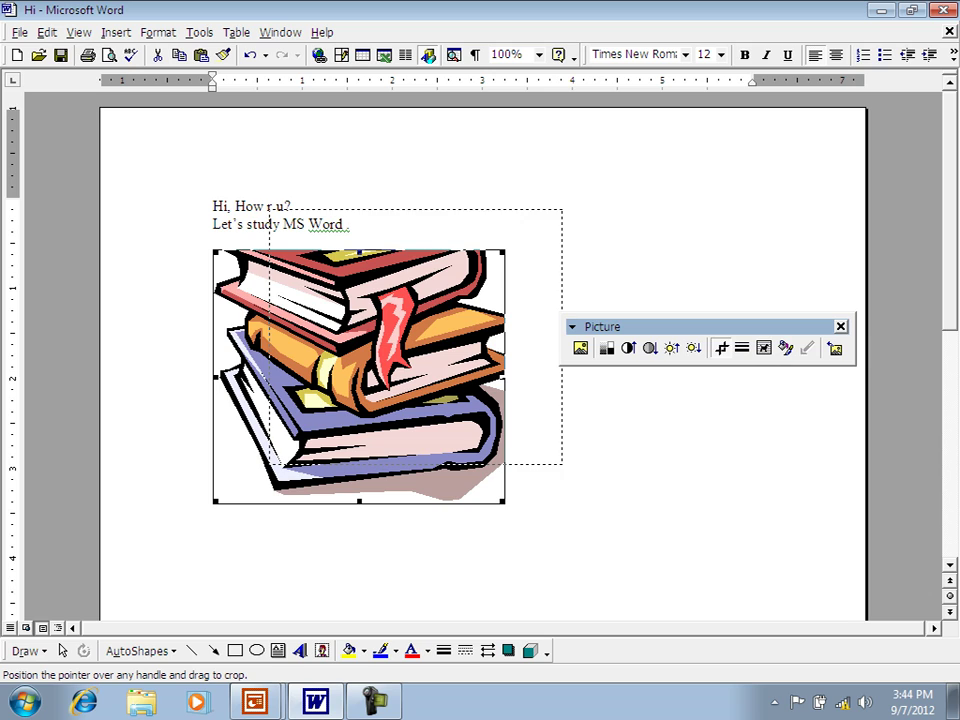
click(764, 348)
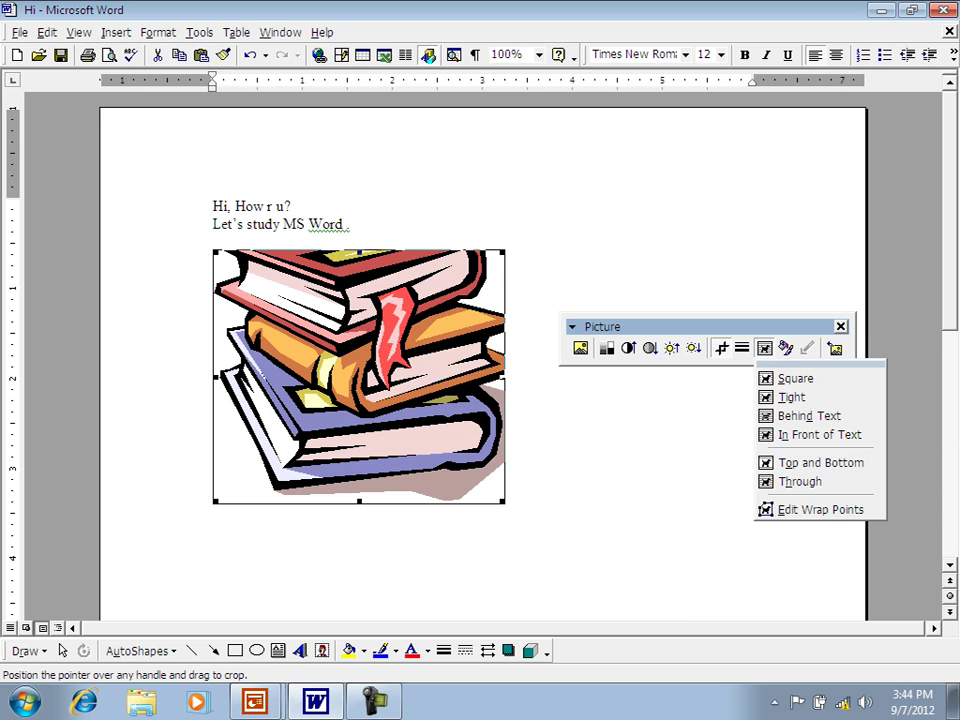
click(796, 378)
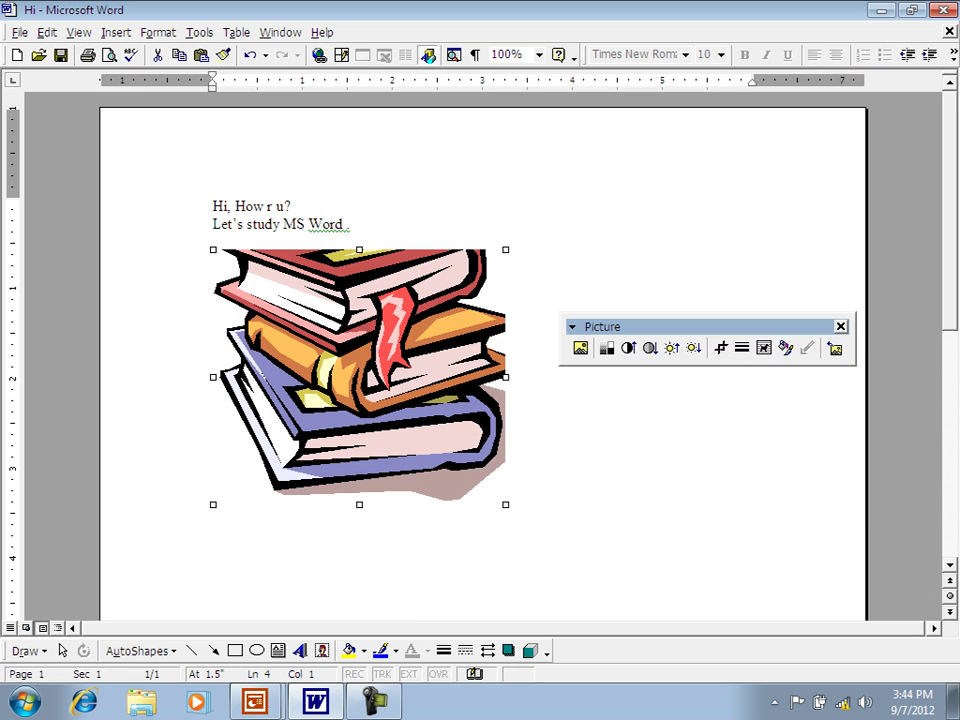
- Move the stack-of-books picture up beside the two lines of text and select all the document text
drag(359, 377, 500, 314)
click(265, 225)
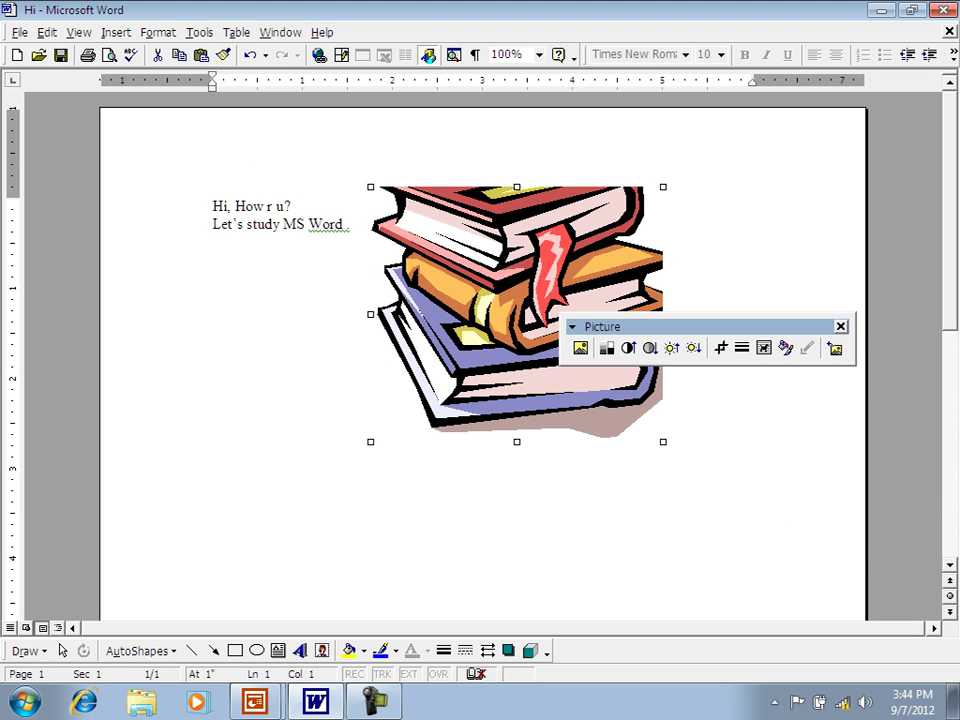
click(212, 291)
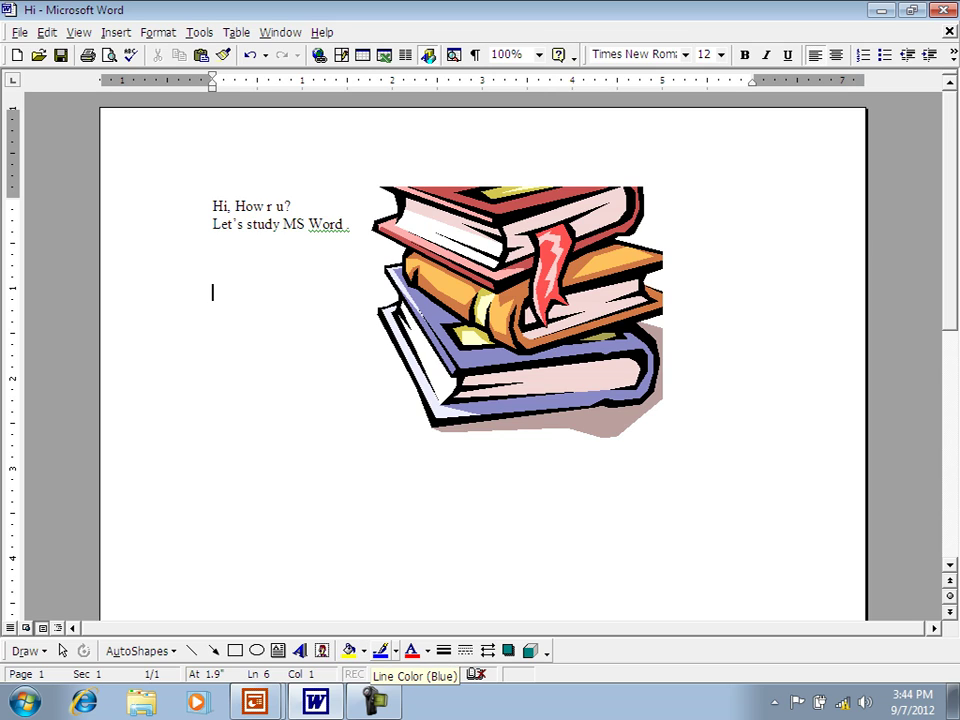
key(ctrl+a)
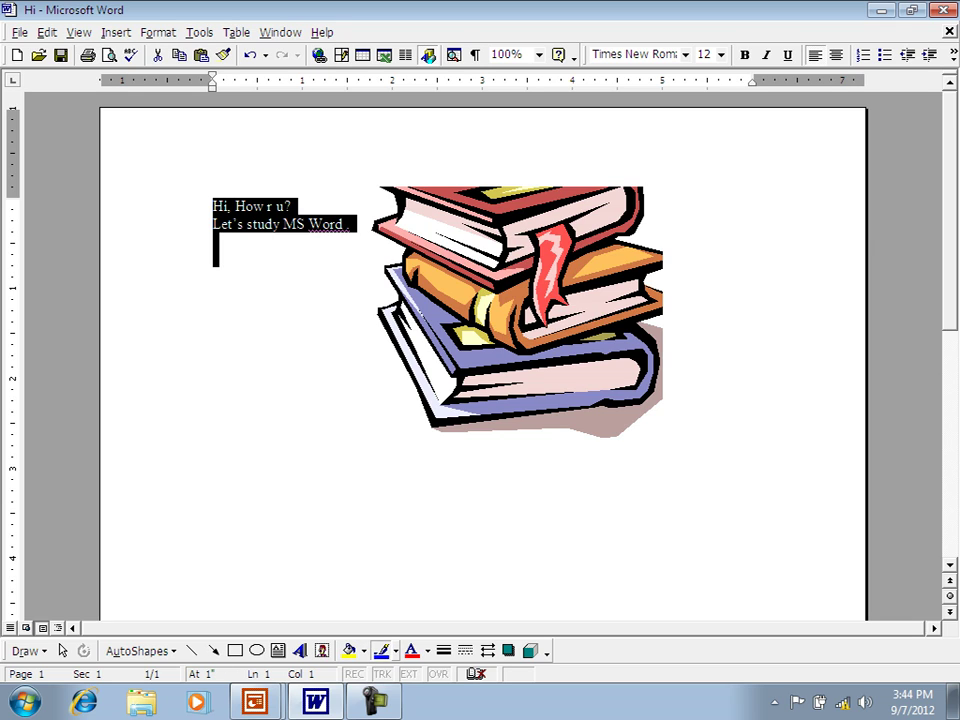
click(288, 488)
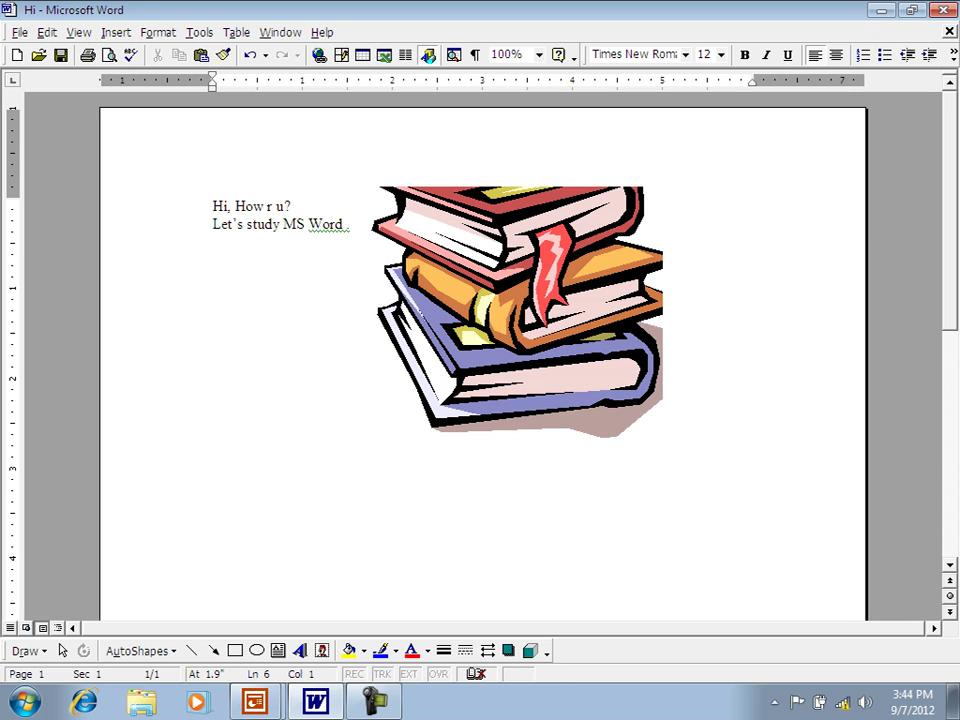
- Move the stack-of-books picture below the two text lines and place the cursor at the start of the document
click(517, 314)
drag(517, 314, 370, 382)
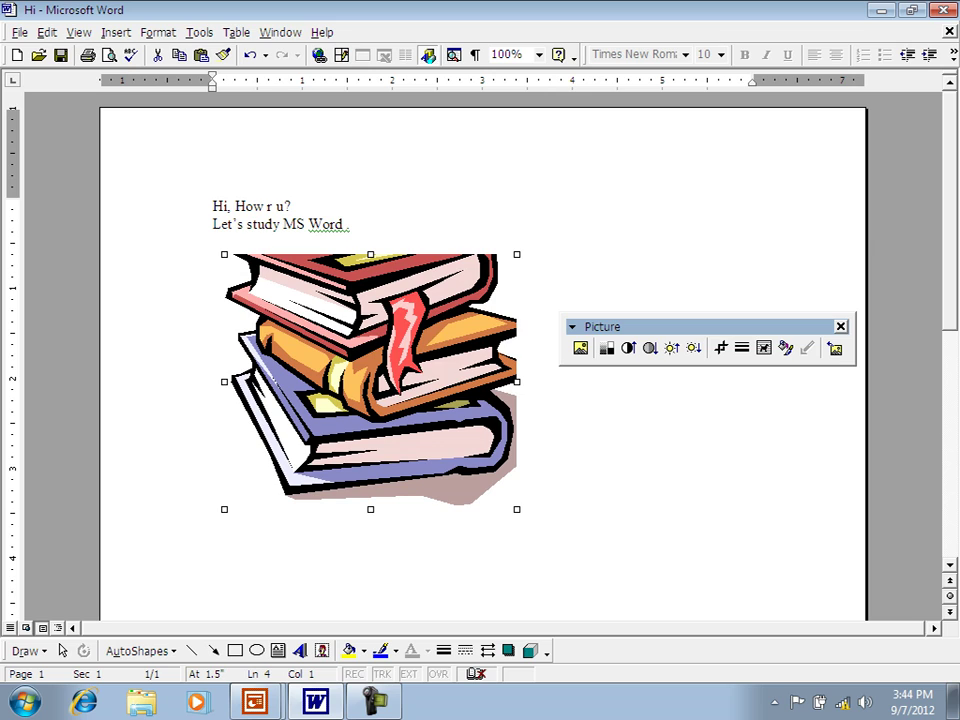
mouse_move(211, 205)
mouse_down()
mouse_move(216, 241)
mouse_move(215, 225)
mouse_up()
key(Right)
key(ctrl+Home)
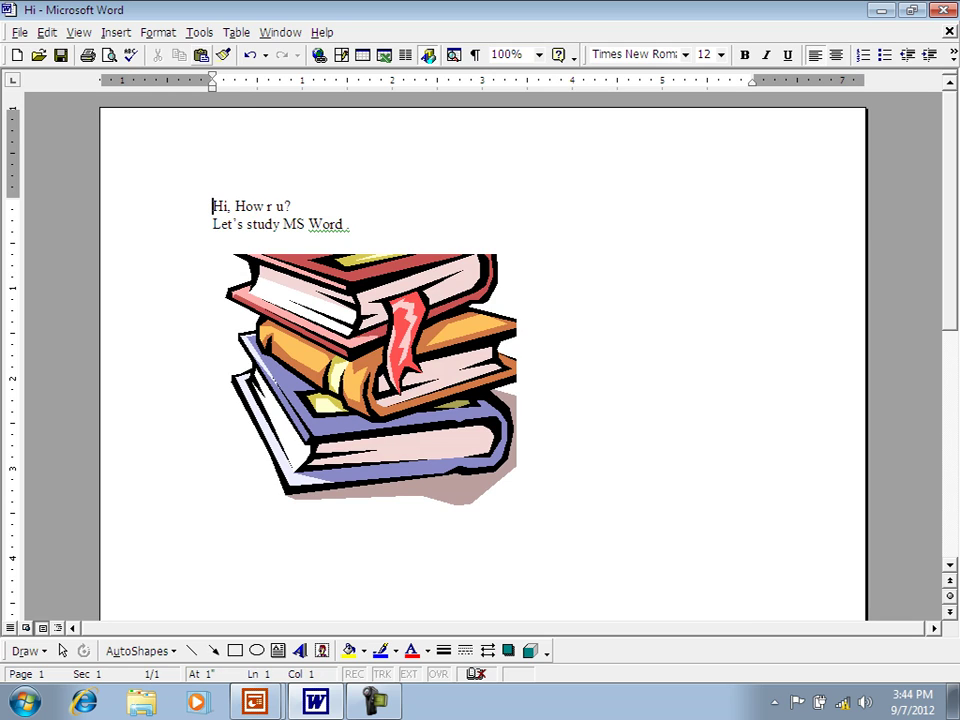
- Run the spelling and grammar check and ignore the extra-space suggestion for "Word ." in the second line
click(200, 32)
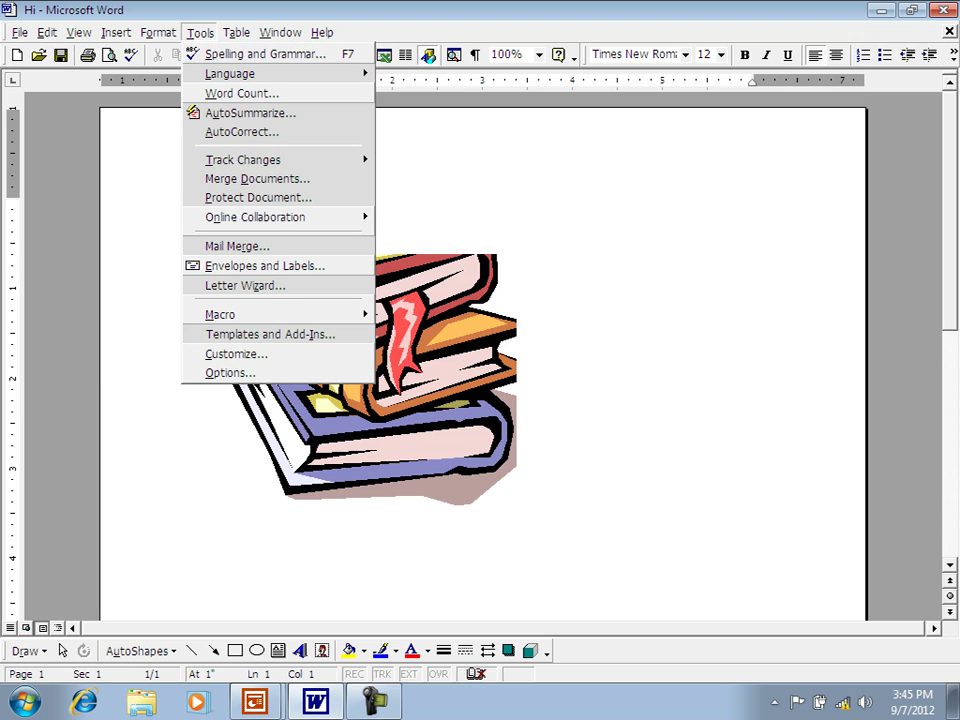
click(255, 54)
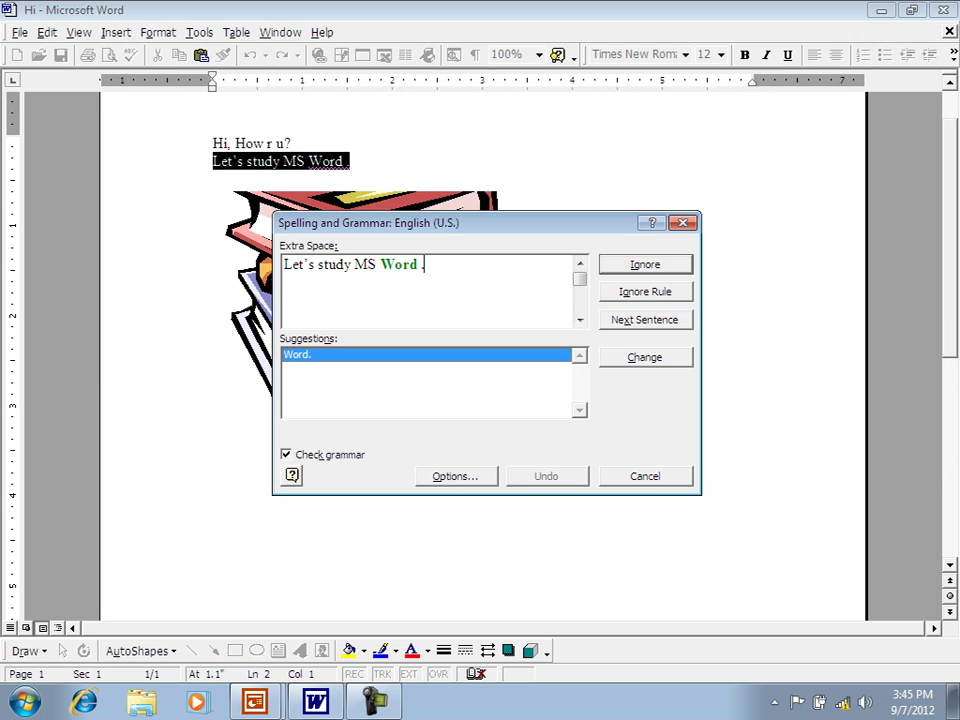
drag(480, 223, 531, 349)
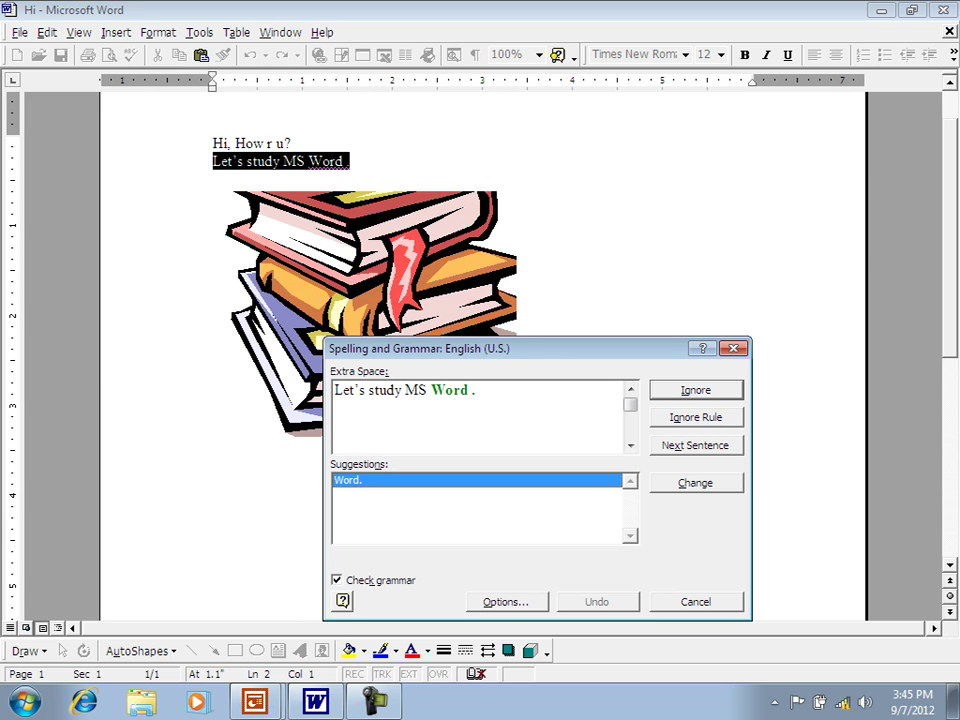
drag(531, 349, 533, 319)
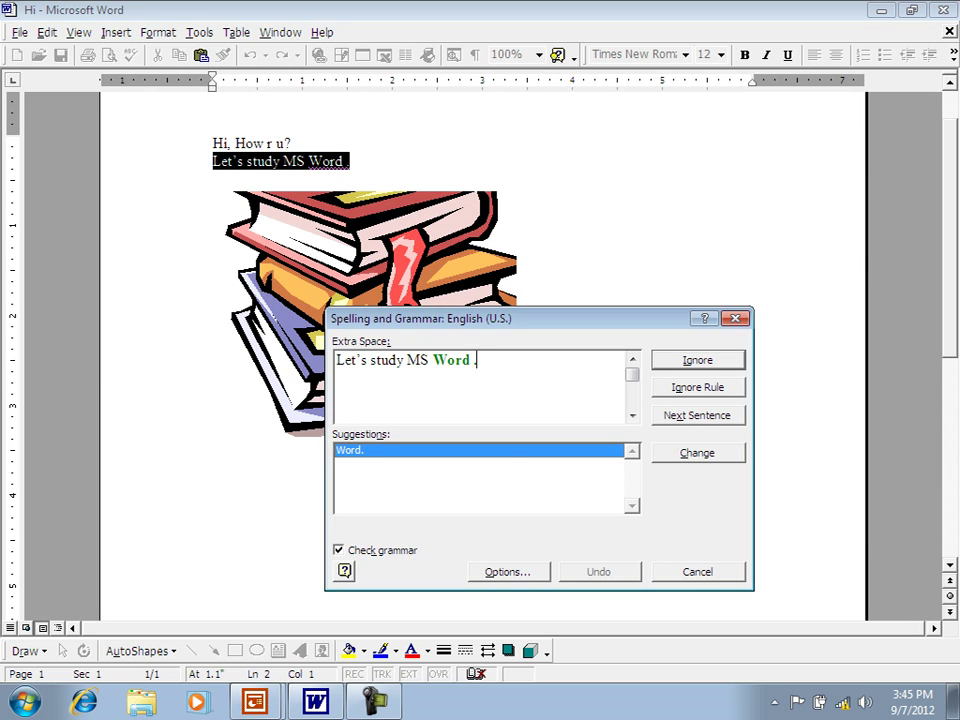
click(469, 360)
key(shift+Right)
click(478, 360)
click(697, 360)
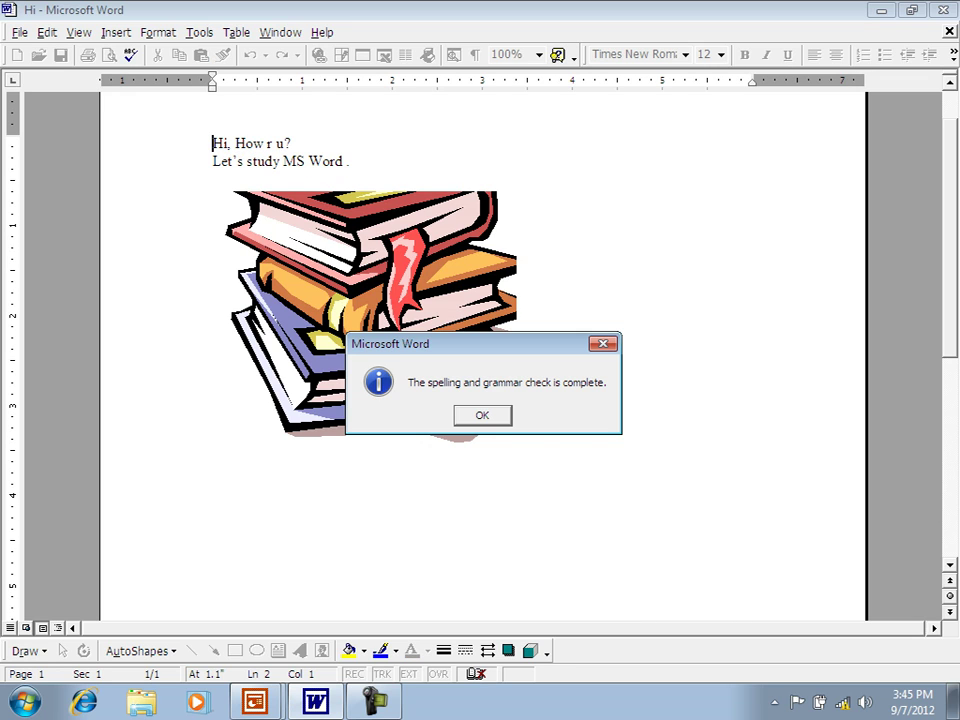
key(Return)
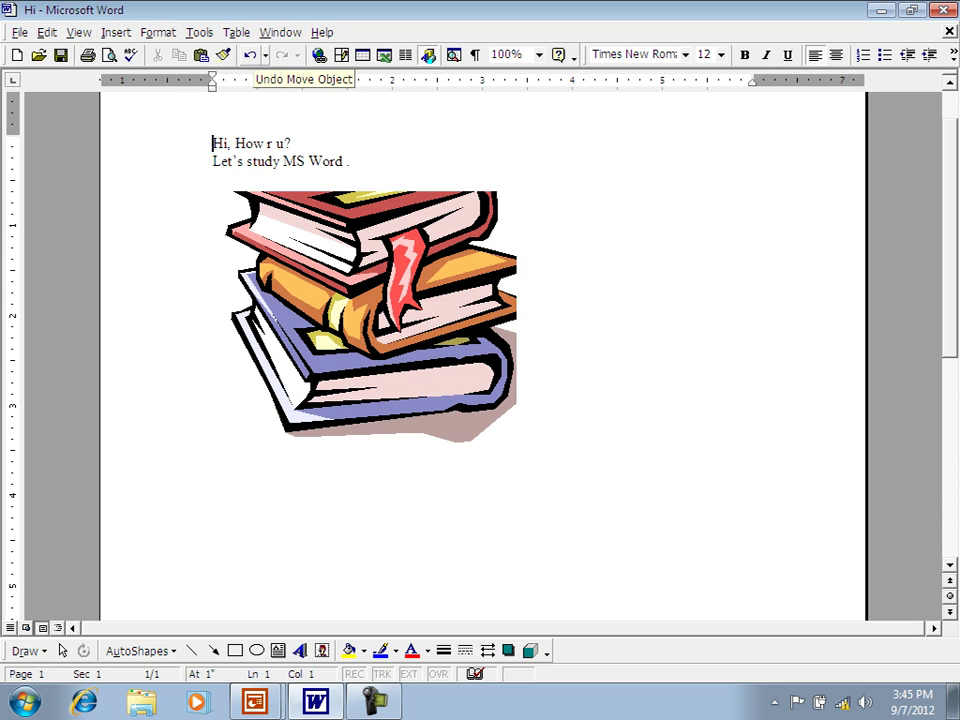
- View the document's word count statistics and close them
click(199, 32)
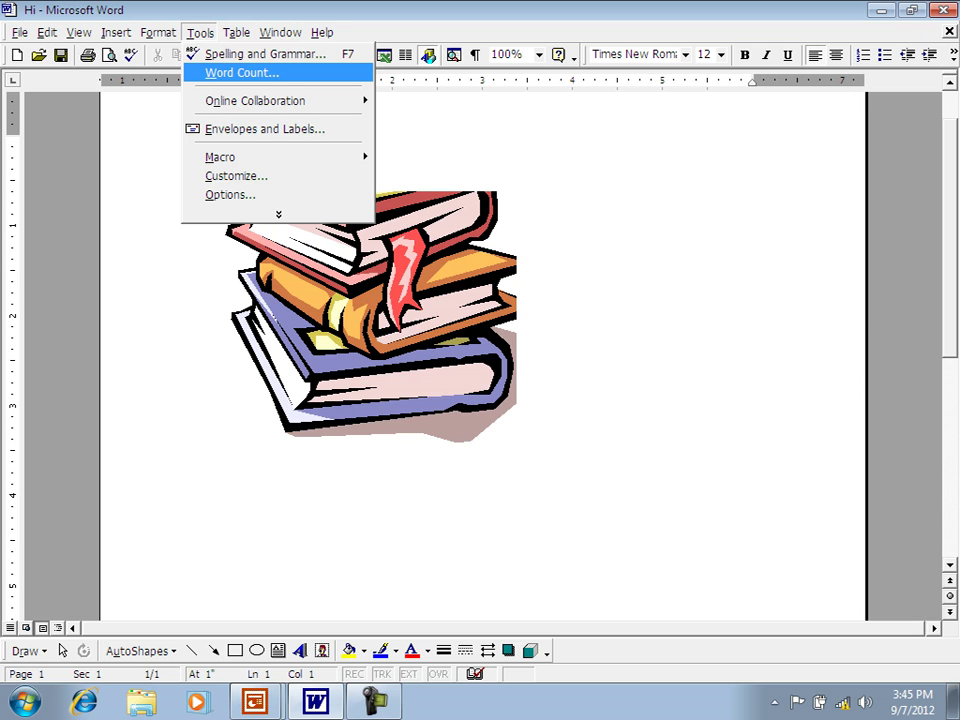
key(Return)
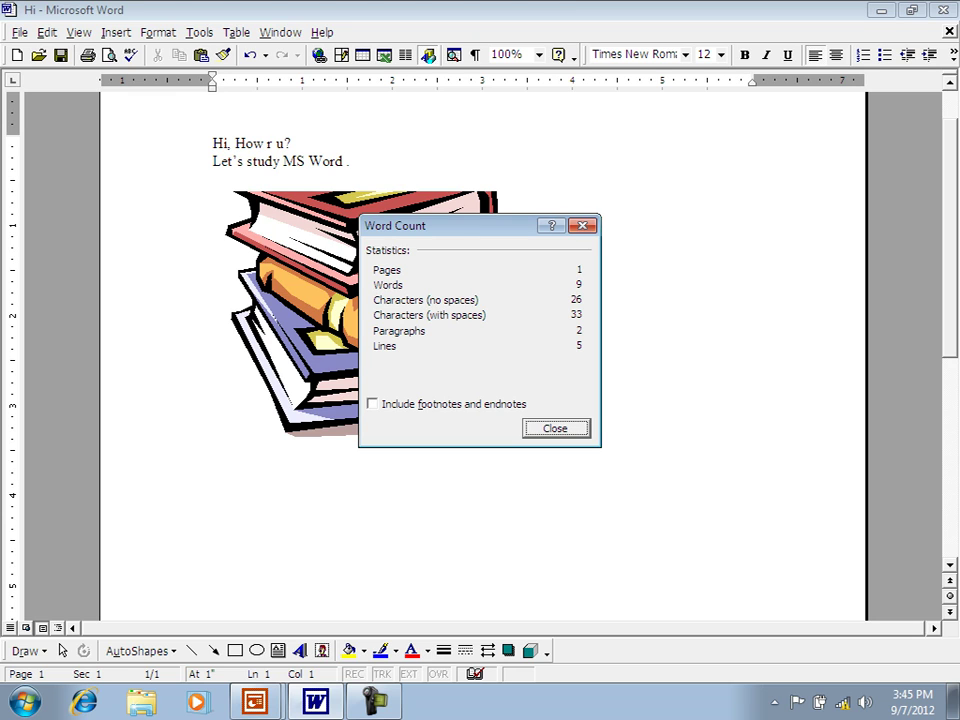
key(Escape)
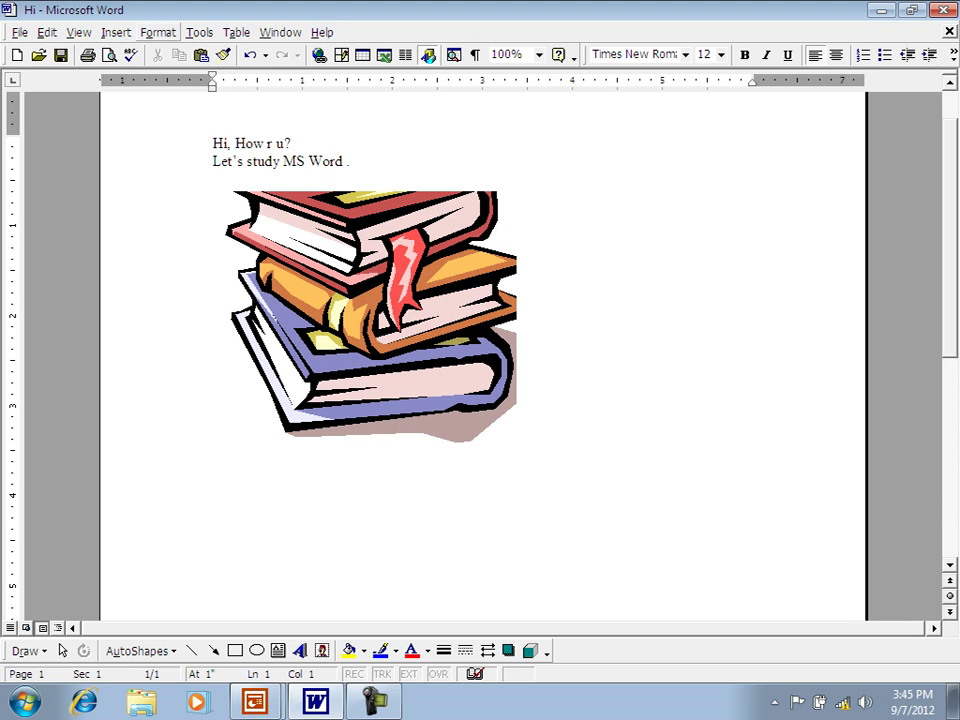
- Start recording a new macro for all documents with Alt+K assigned as its keyboard shortcut
click(200, 32)
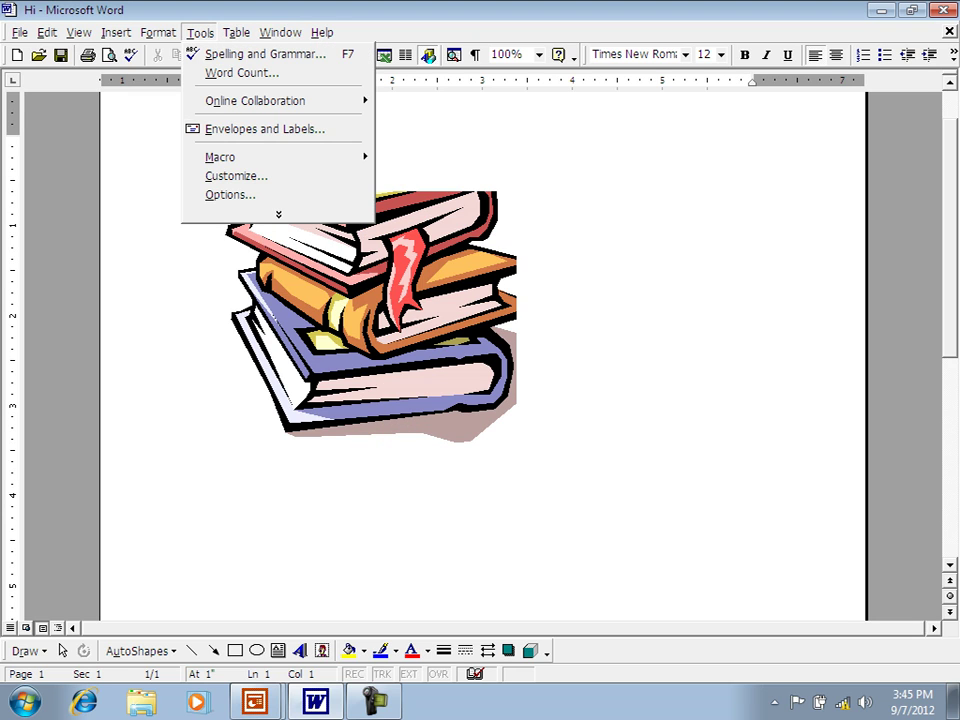
mouse_move(230, 157)
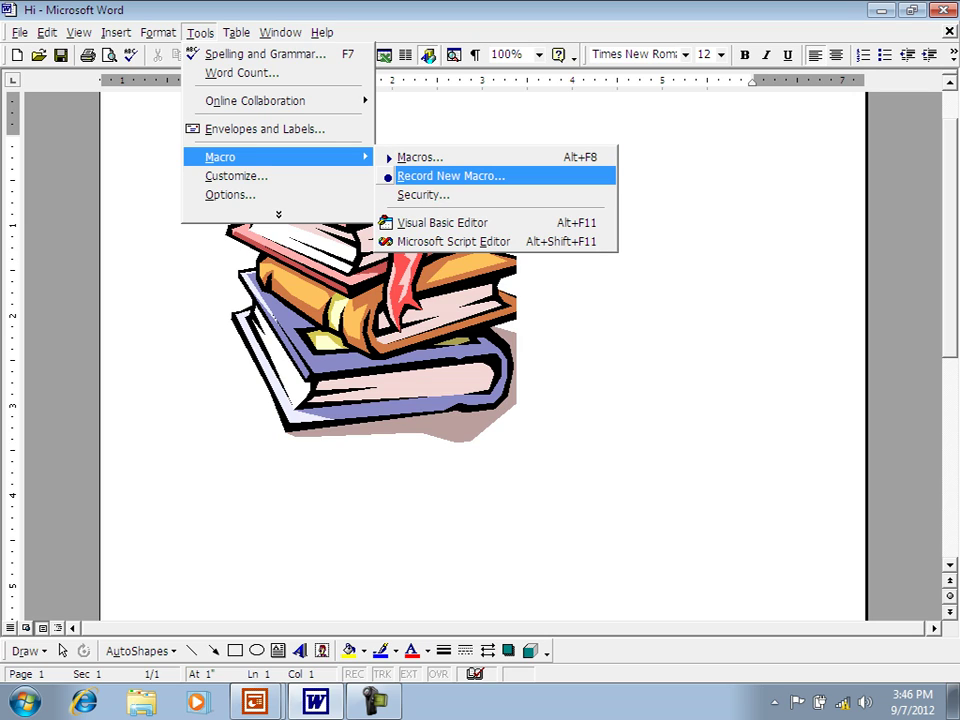
key(Return)
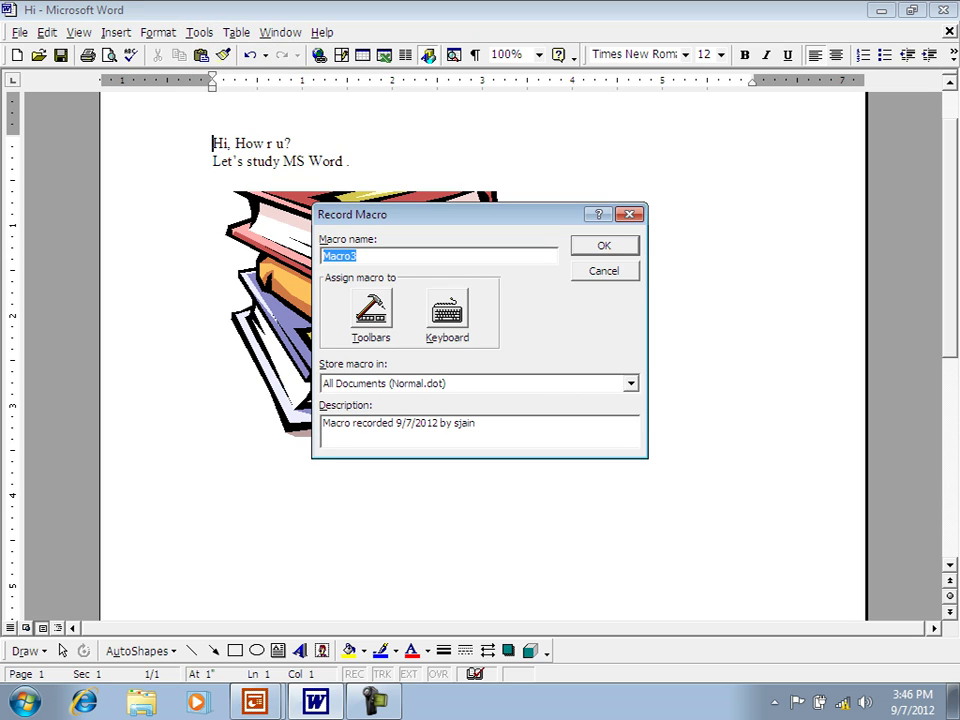
click(447, 310)
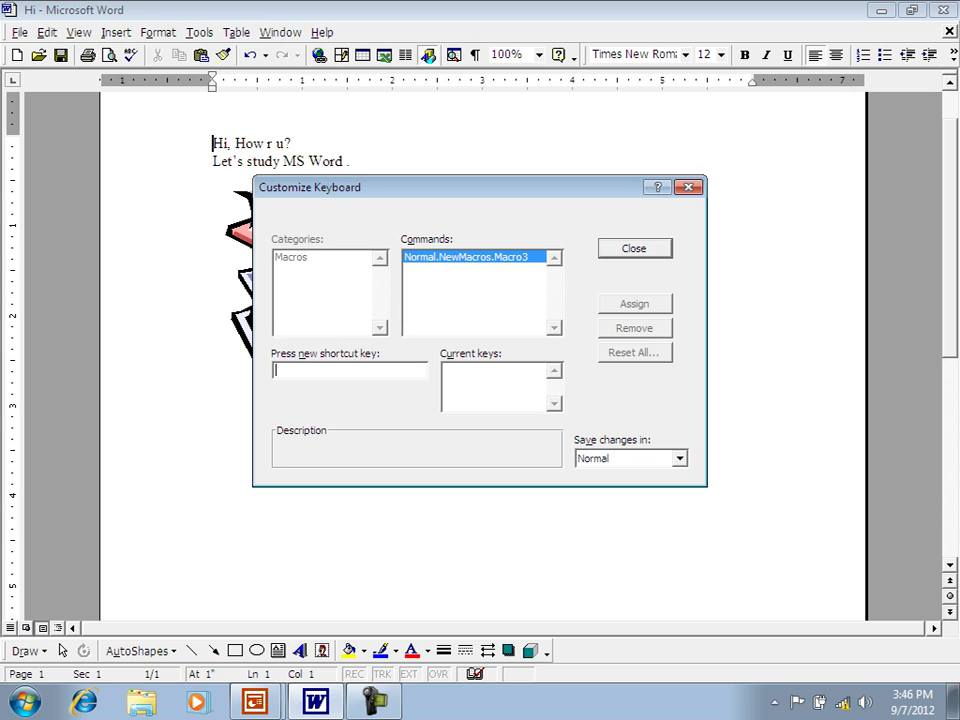
key(alt+k)
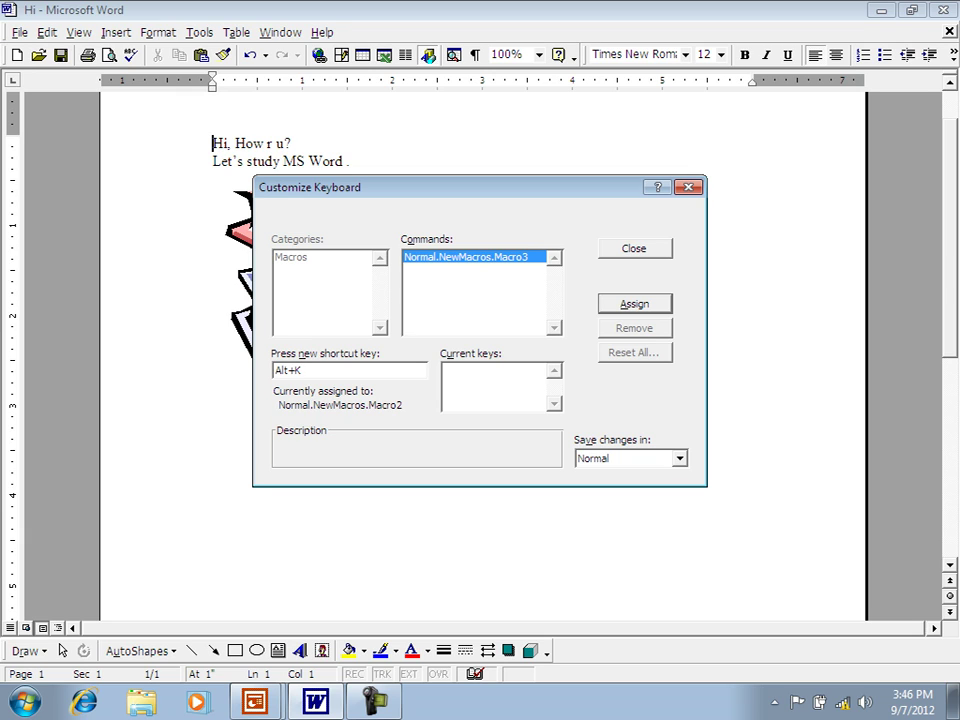
click(635, 304)
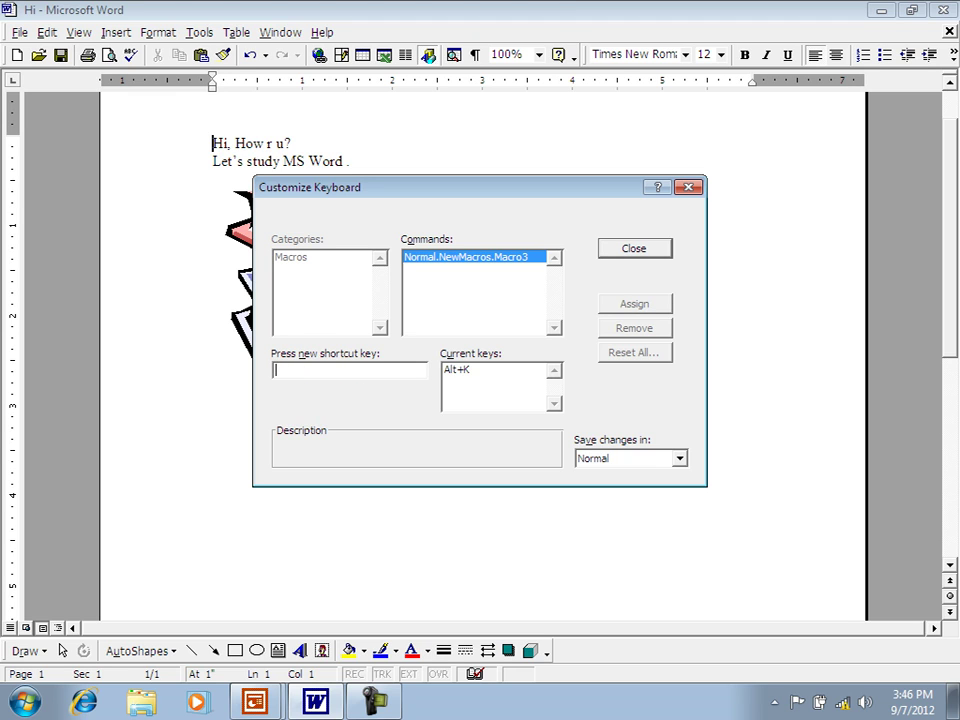
key(Return)
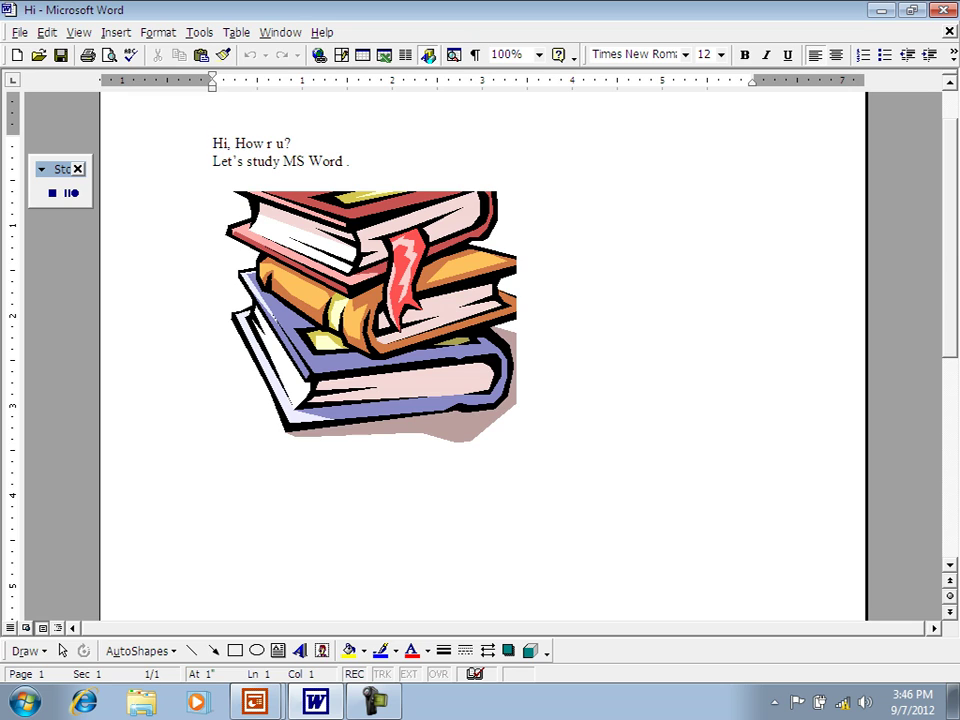
- Record adding the line "hi how r u??? this is session 5." above the existing text, and stop the macro recording
key(Return)
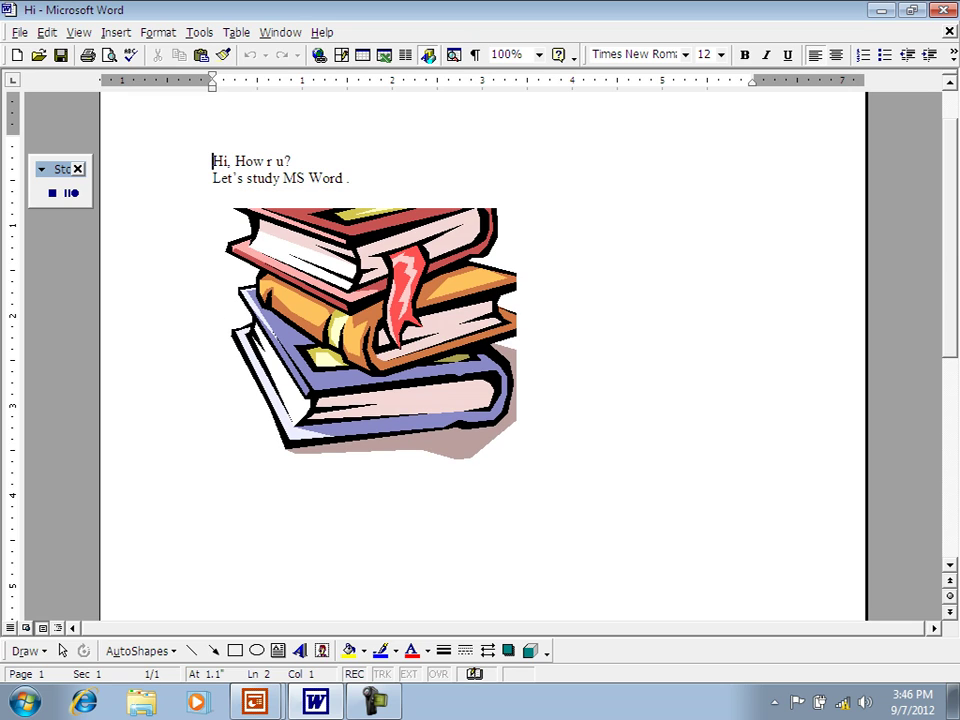
click(212, 143)
text(hi how r u??? th)
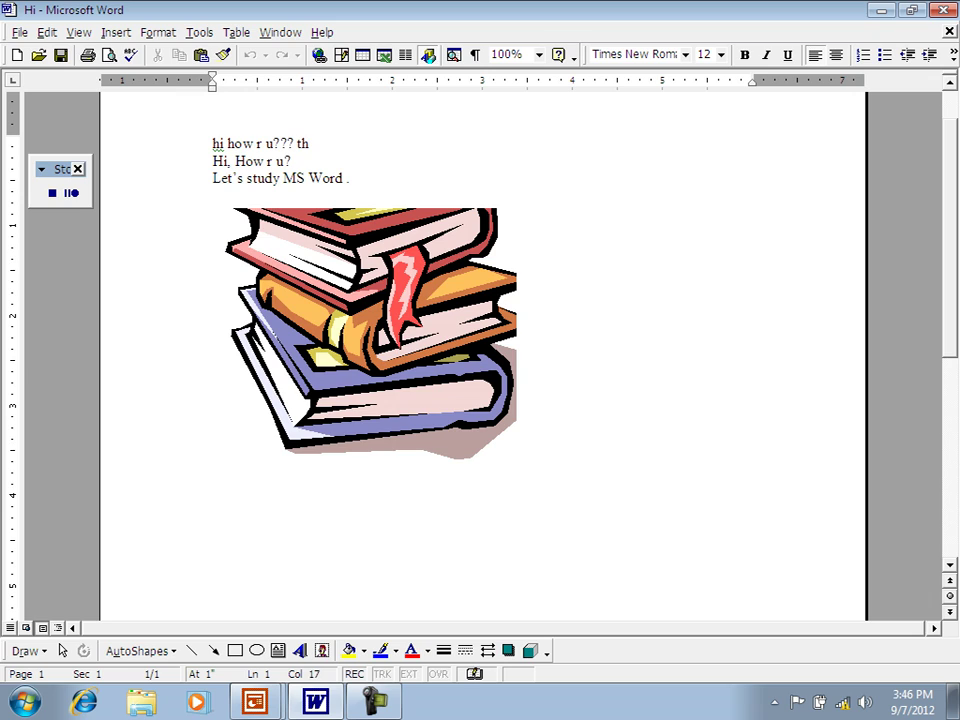
text(is is ses)
text(sin 5)
key(Left)
key(Left)
key(Left)
text(o)
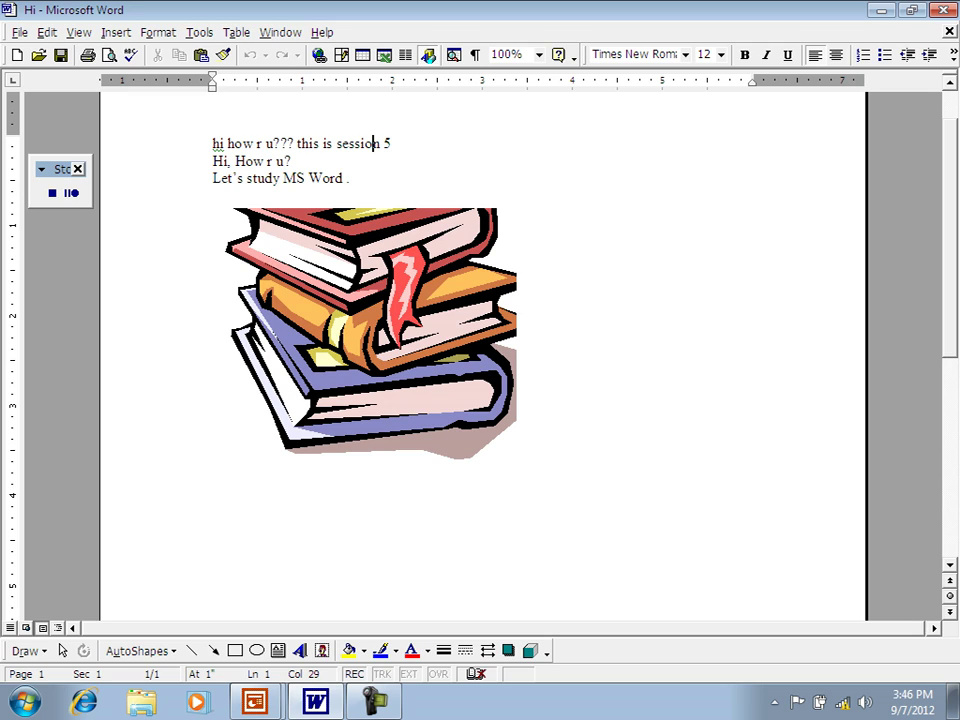
key(Right)
key(Right)
key(Right)
text(.)
click(52, 193)
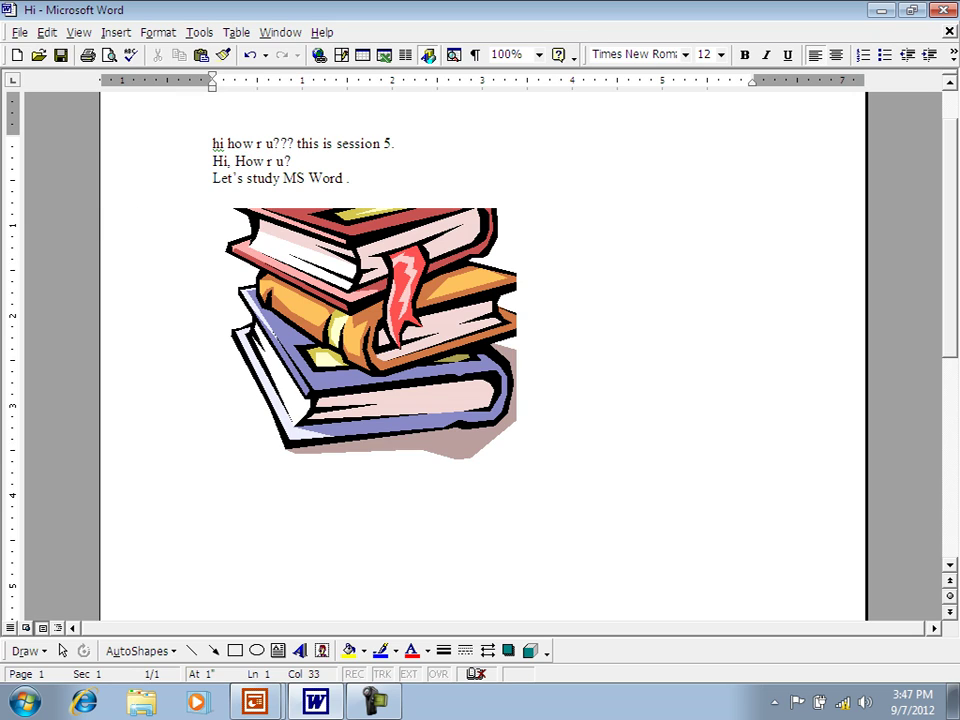
- Add blank lines between the existing text and the books picture, and enter the line "hi how r u??? this is session 5." there
key(Down)
key(Down)
key(Down)
key(Down)
key(Down)
key(Return)
key(Return)
key(Return)
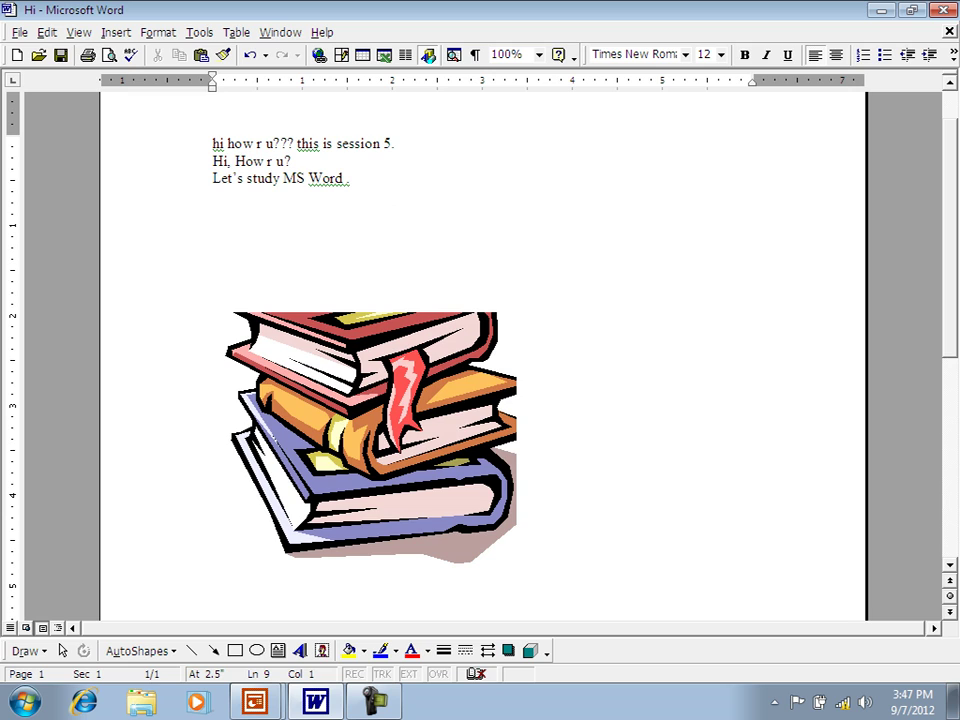
text(hi how r u??? this is session 5.)
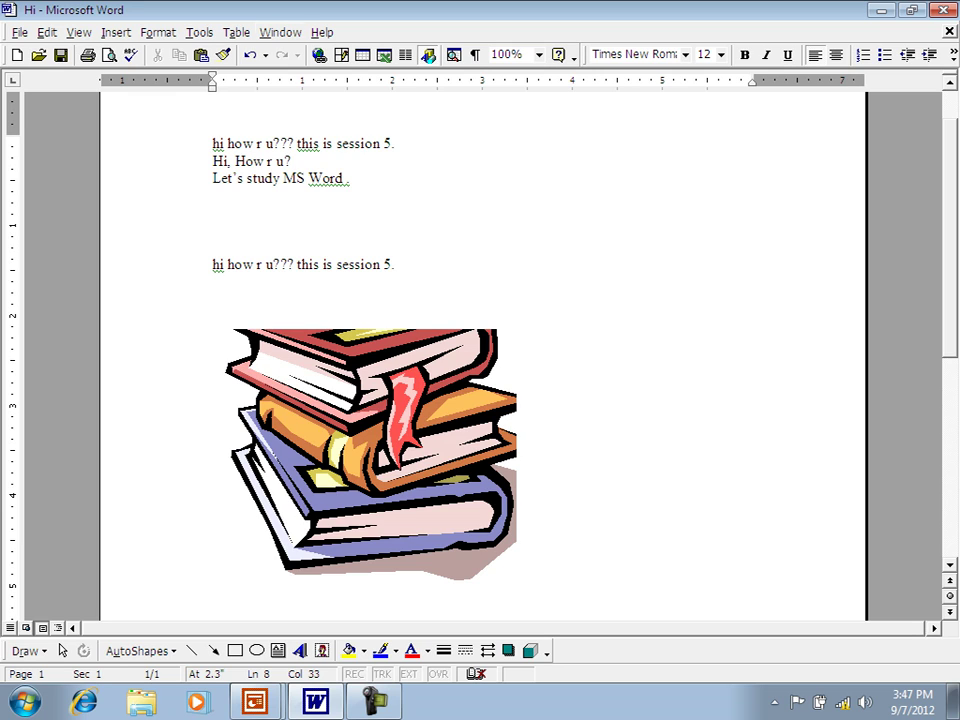
- Set the document background color to Yellow
click(199, 32)
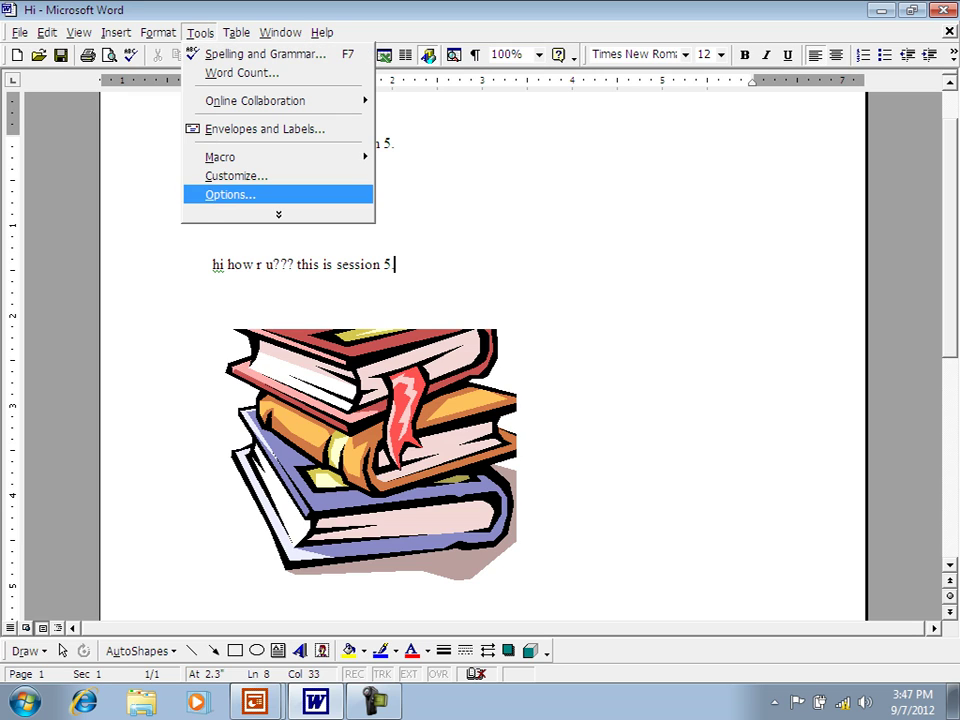
click(278, 214)
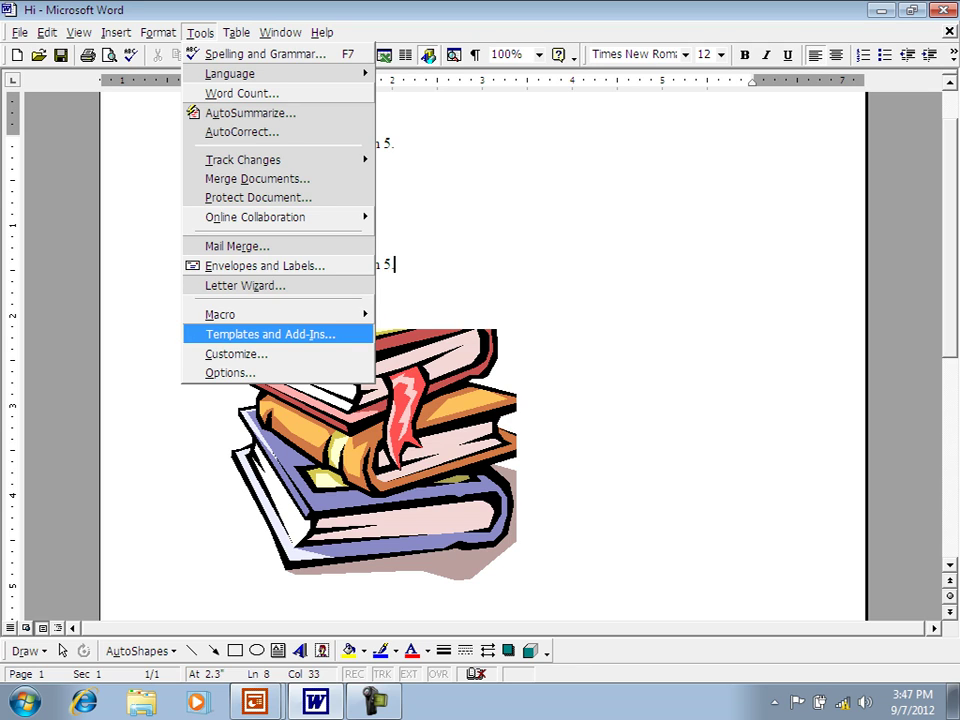
mouse_move(158, 33)
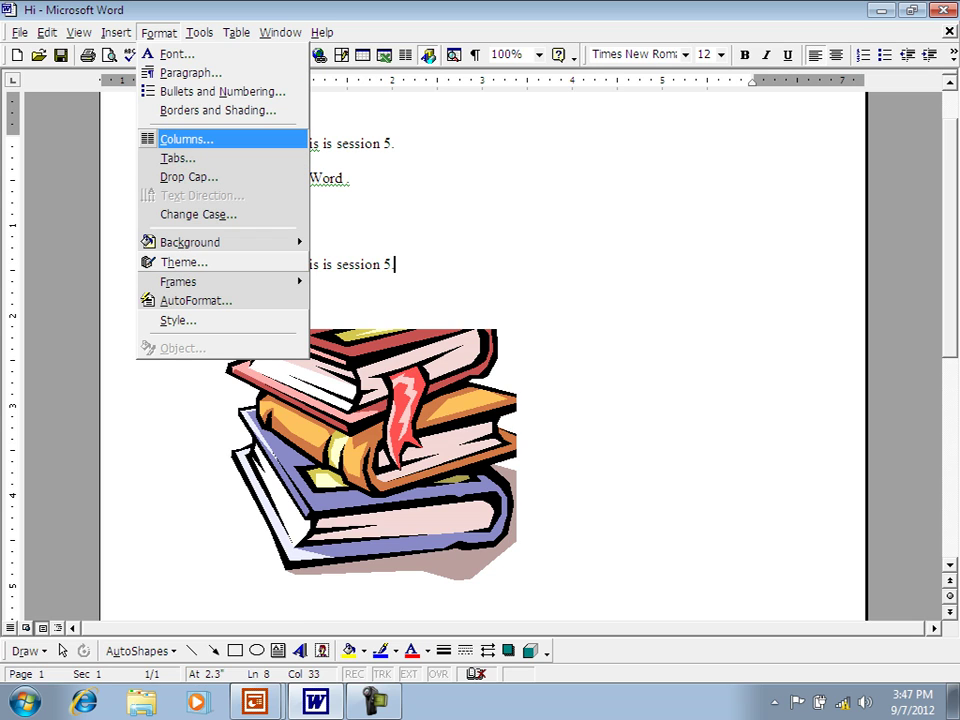
mouse_move(190, 242)
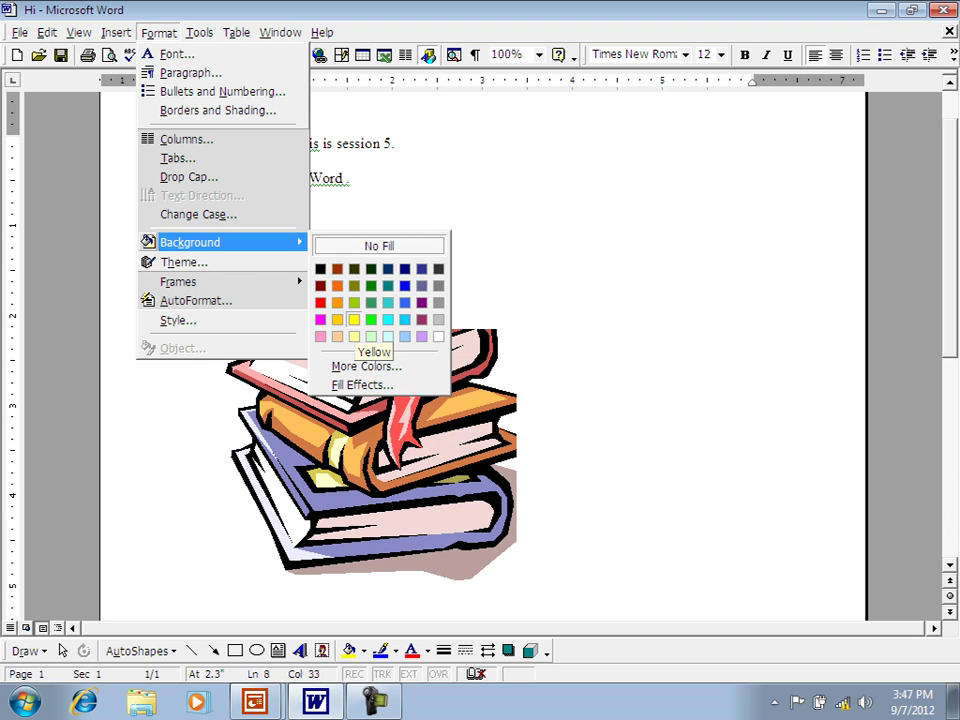
click(354, 319)
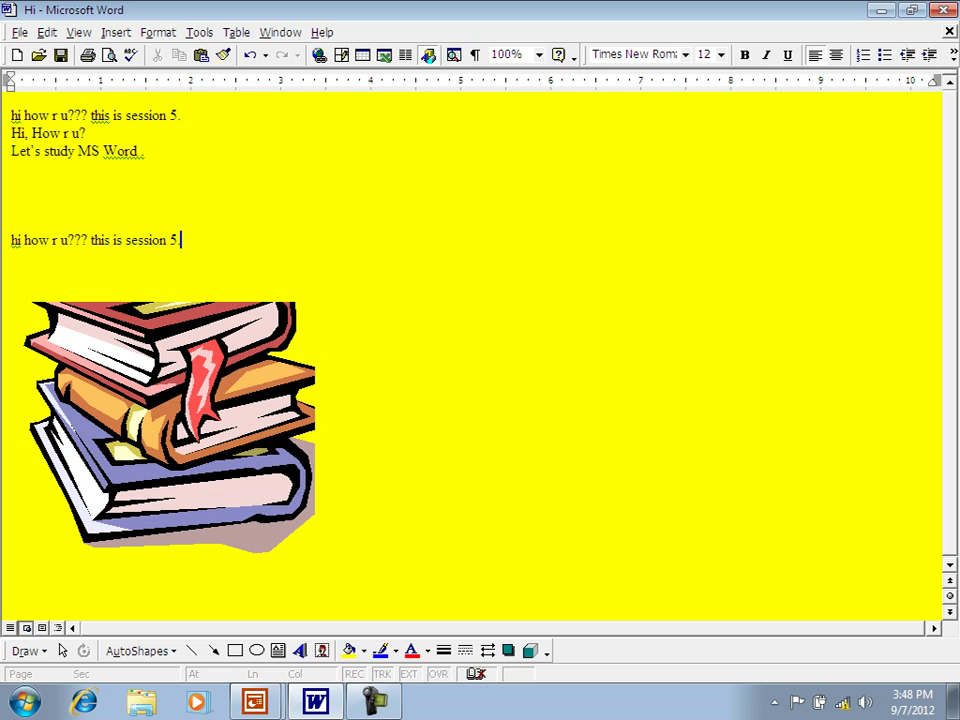
- Preview the Capsules, Straight Edge and other available themes, and apply the Expedition theme to the document
click(158, 32)
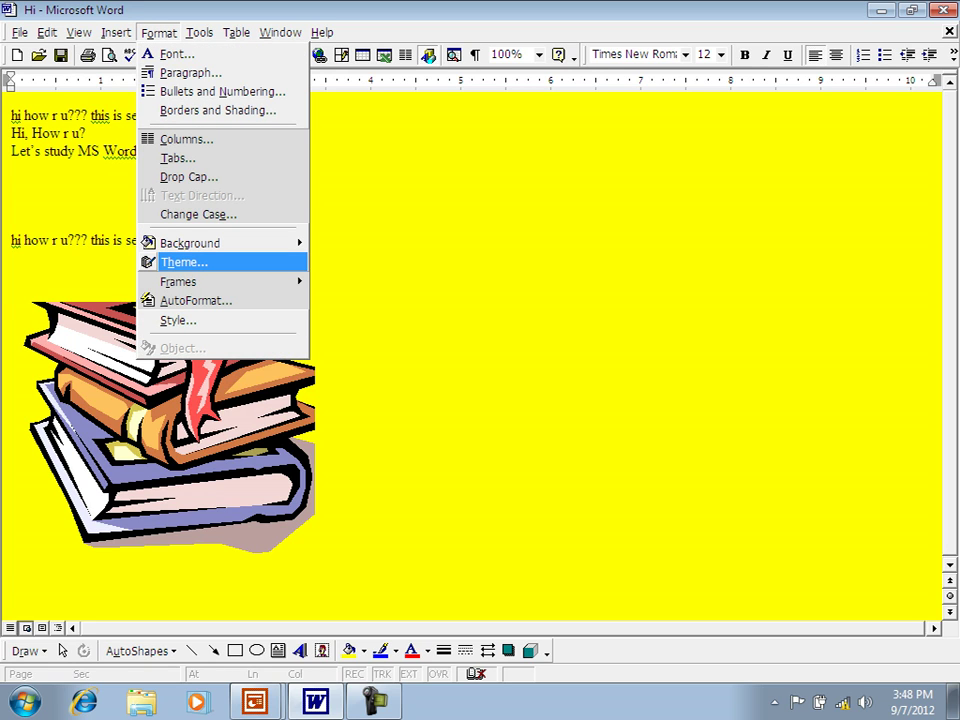
click(184, 262)
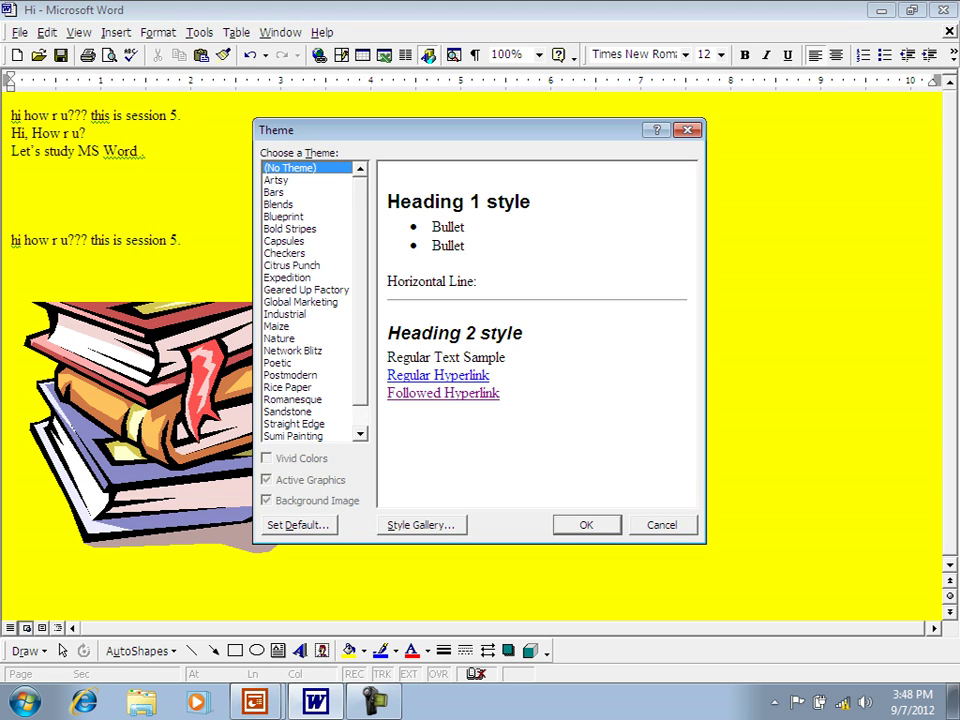
scroll(307, 300, down, 2)
scroll(307, 300, up, 2)
click(300, 240)
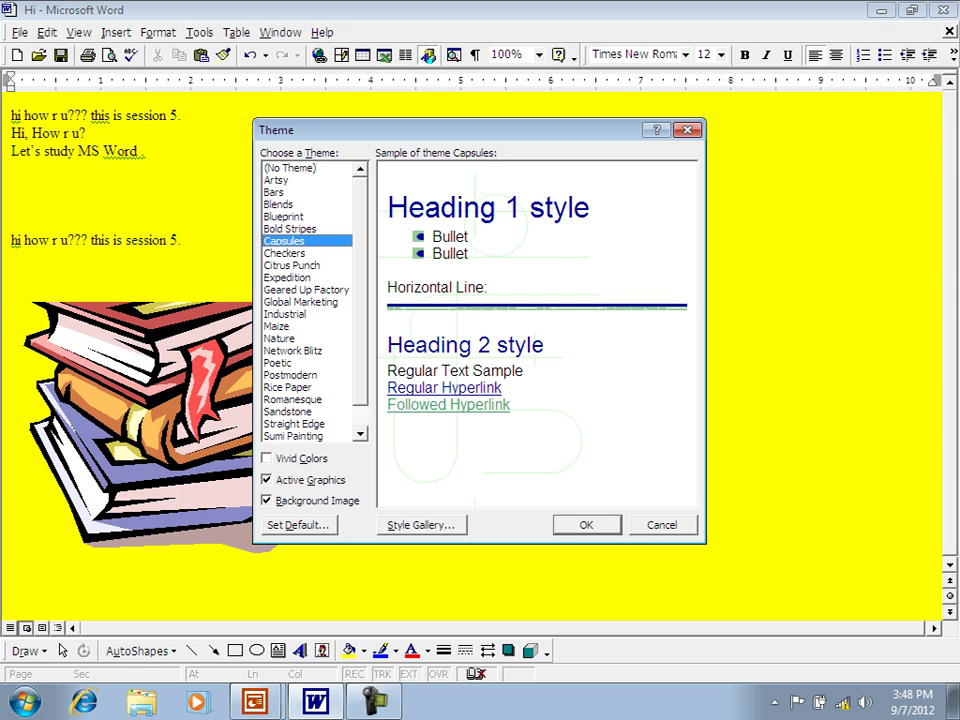
click(280, 362)
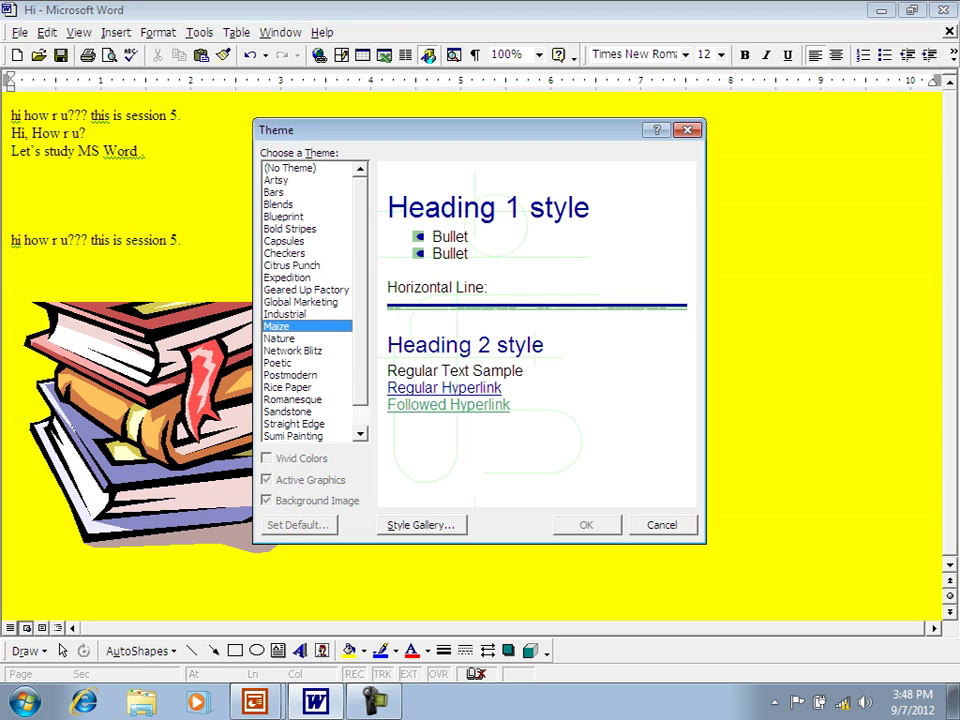
click(294, 424)
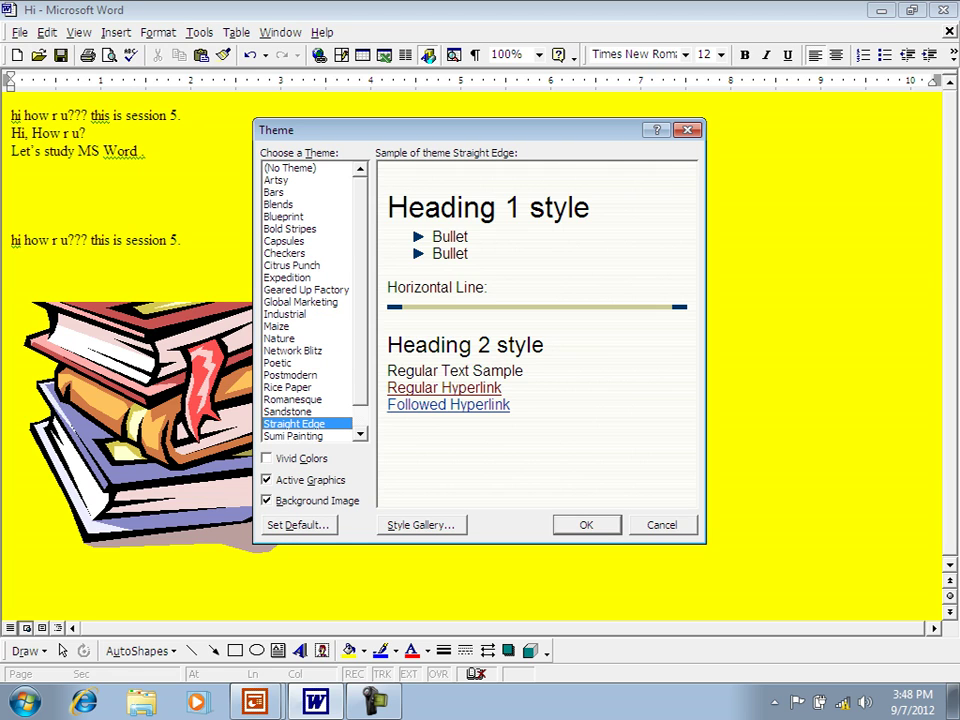
click(285, 253)
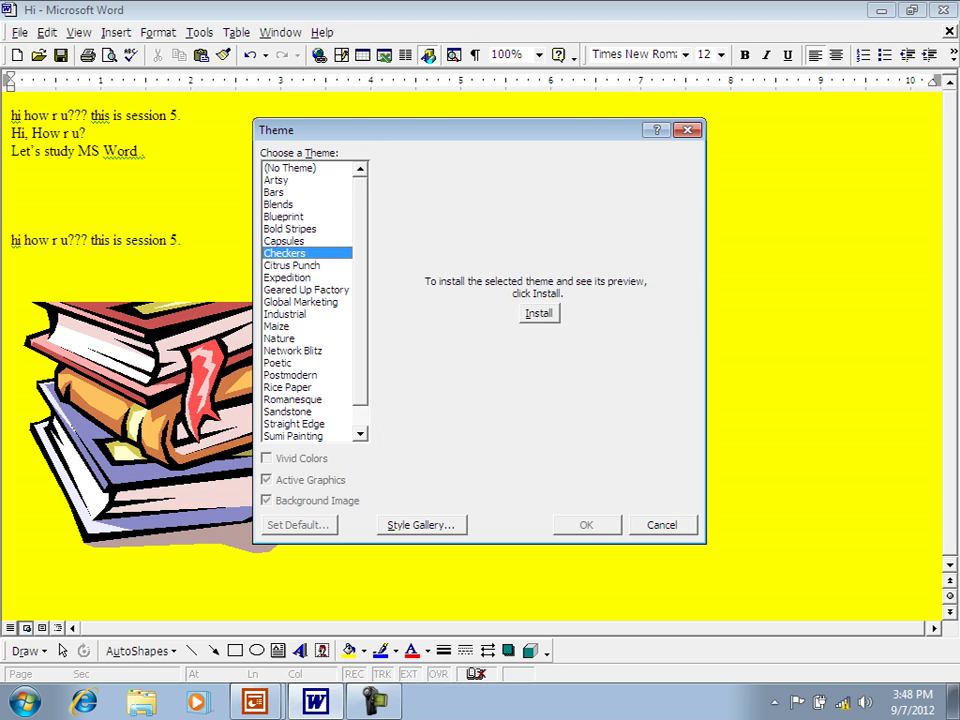
click(287, 277)
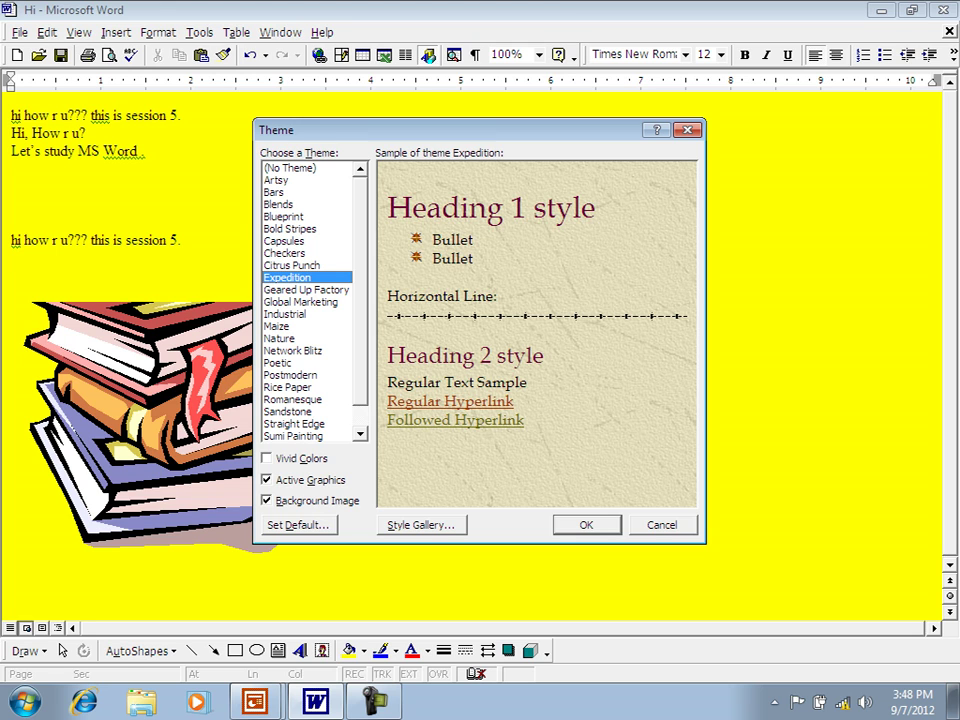
key(Return)
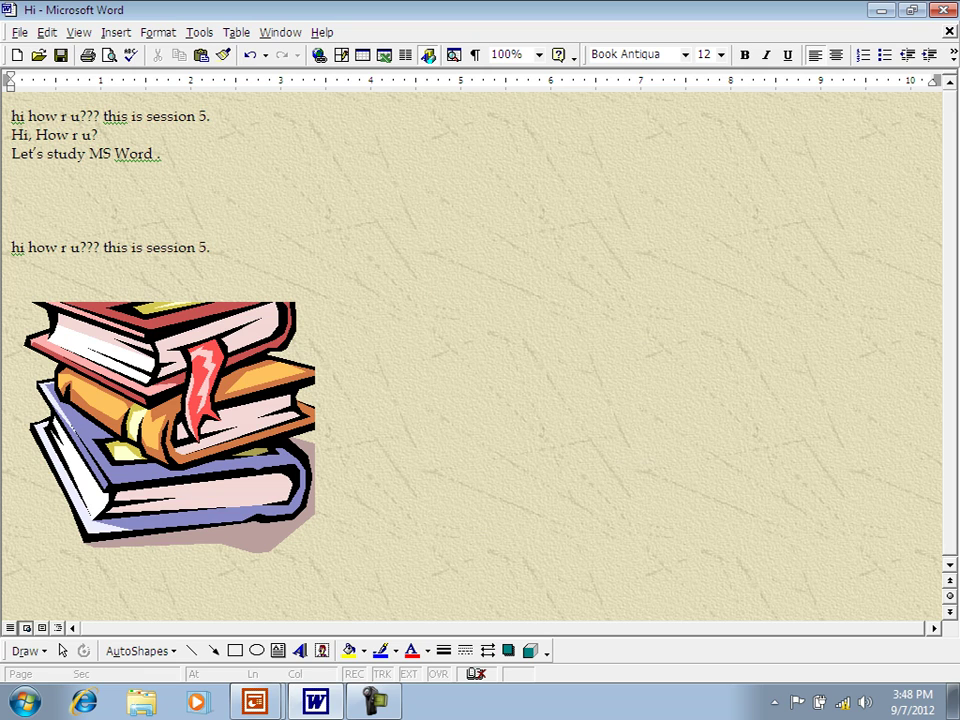
- Examine the available styles, including List Continue 3, Macro Text, Body Text 2 and Footer, and close the Style dialog without applying any
key(alt+o)
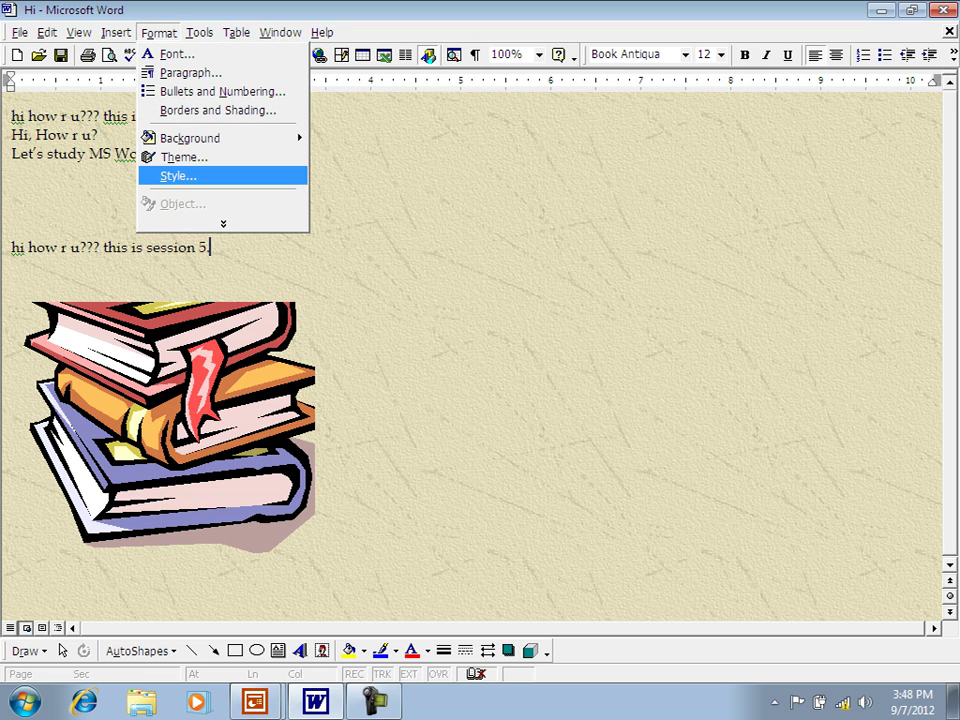
key(Return)
drag(480, 278, 581, 165)
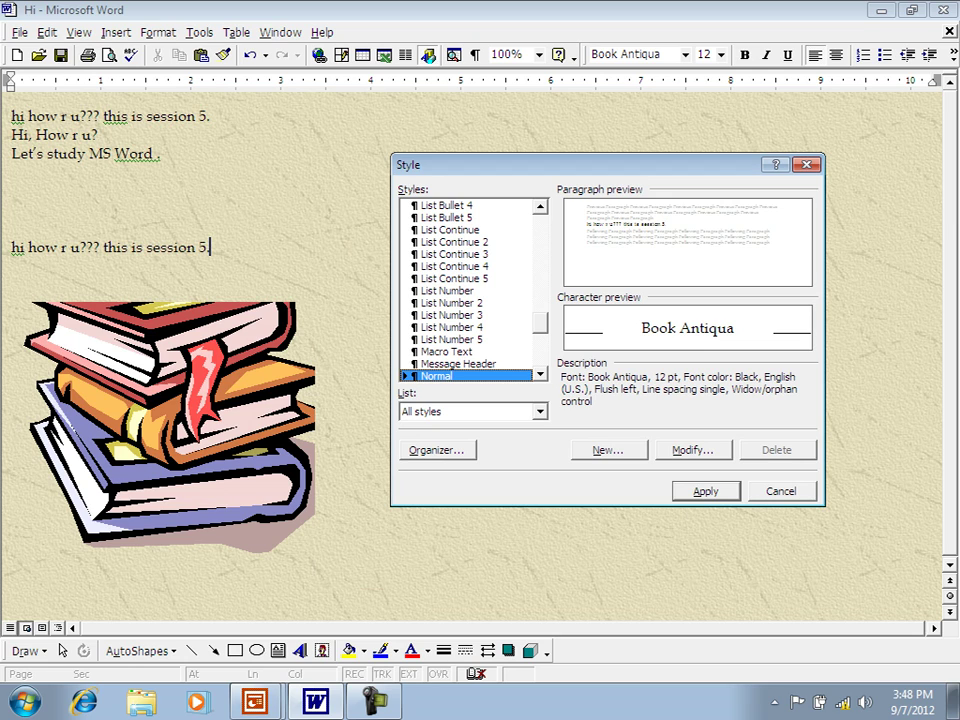
click(455, 254)
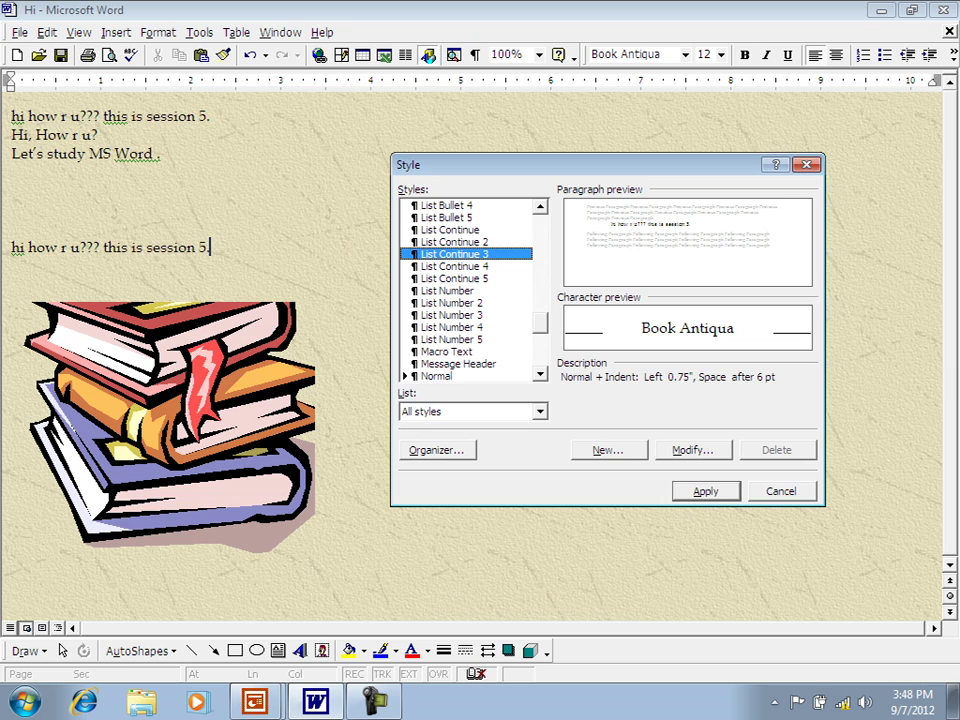
click(447, 352)
scroll(465, 290, up, 20)
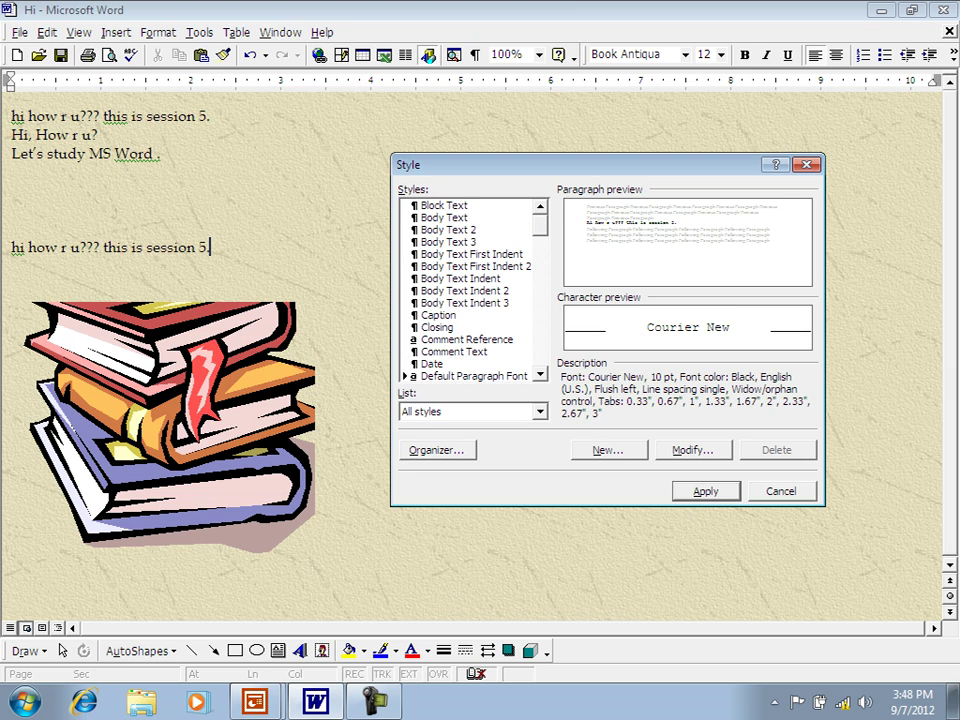
click(449, 230)
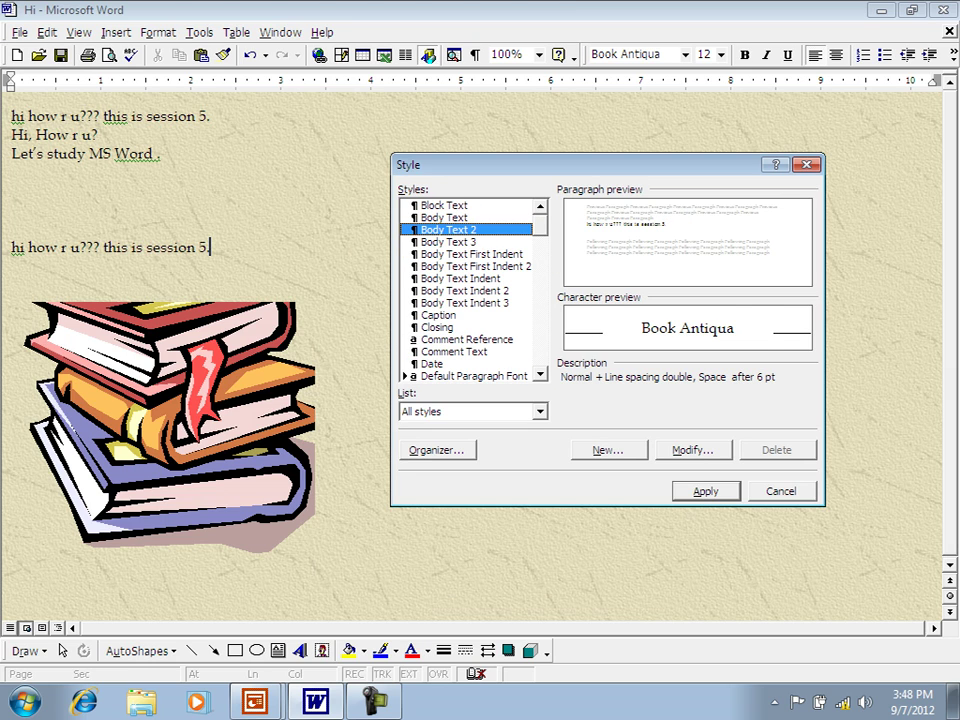
scroll(470, 290, down, 6)
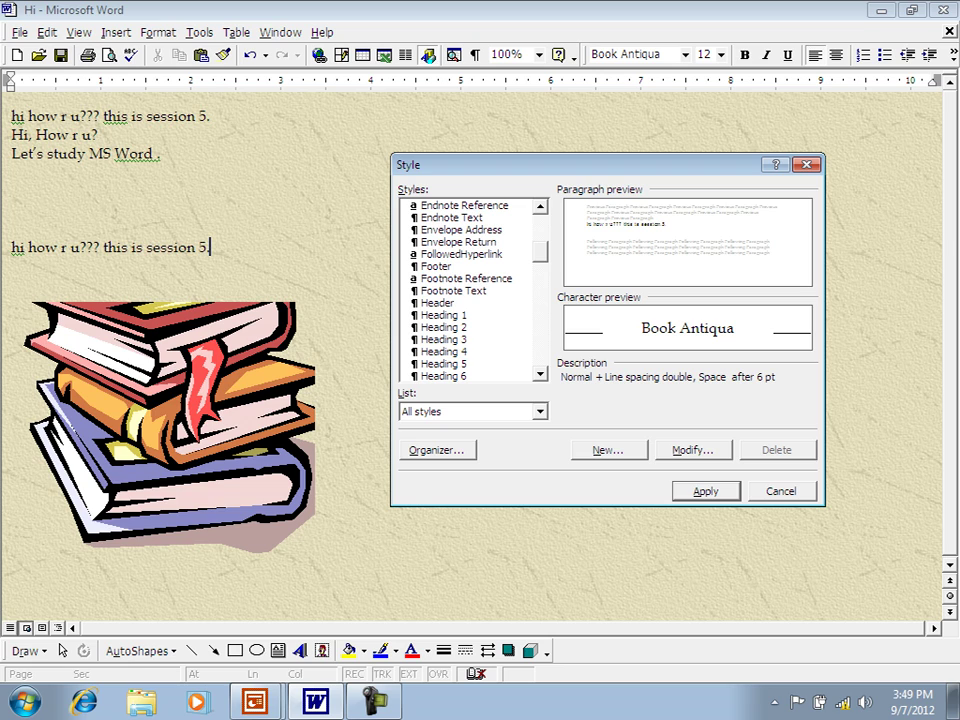
click(436, 266)
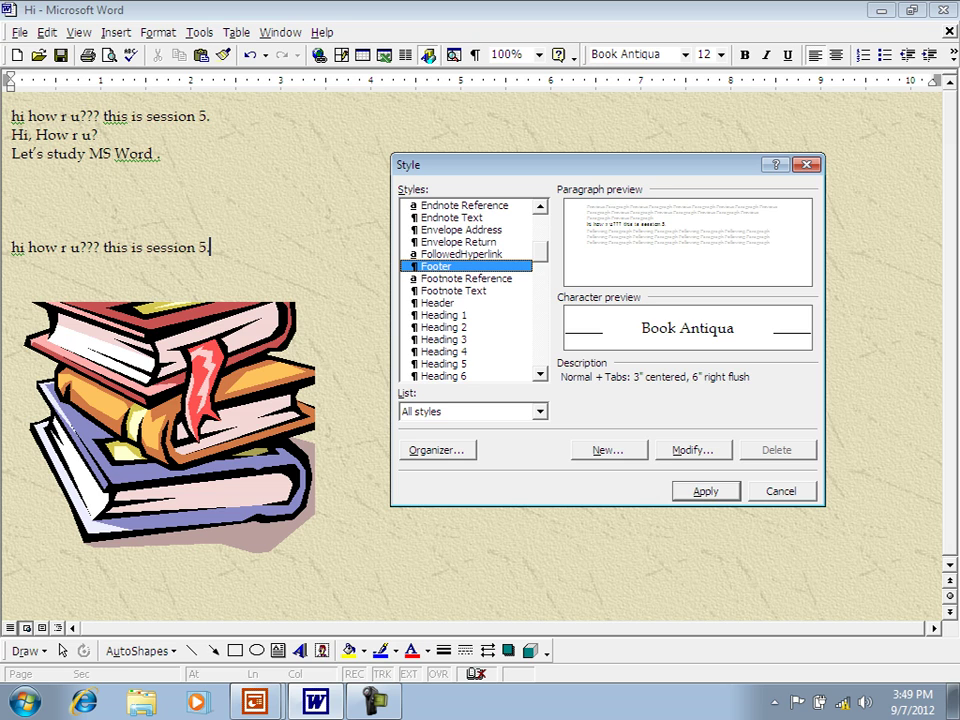
scroll(466, 290, down, 8)
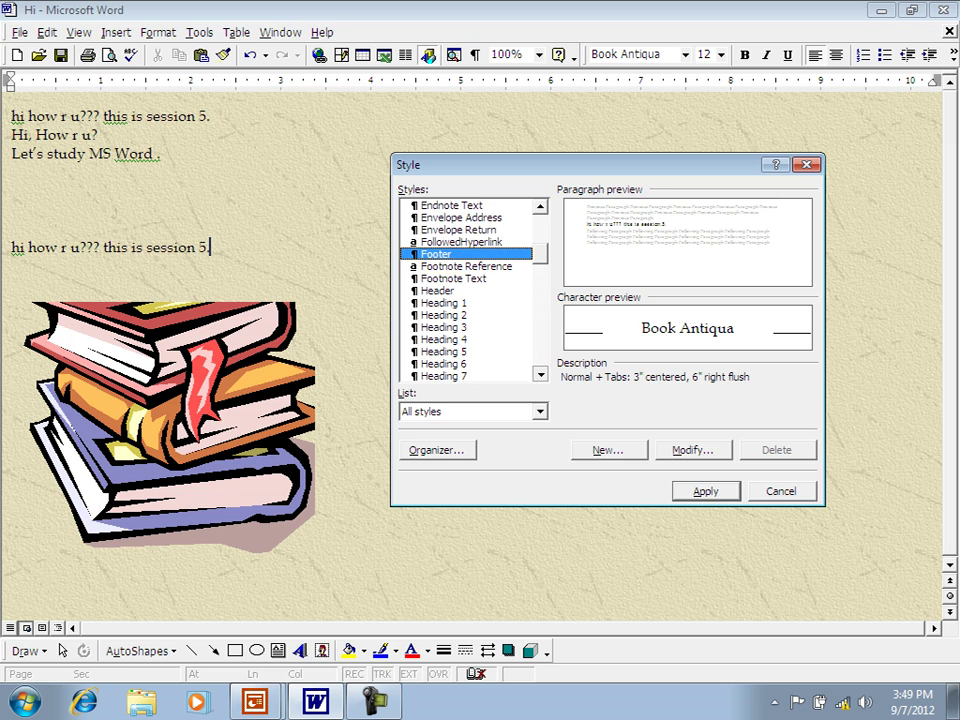
scroll(466, 290, down, 12)
scroll(466, 290, up, 20)
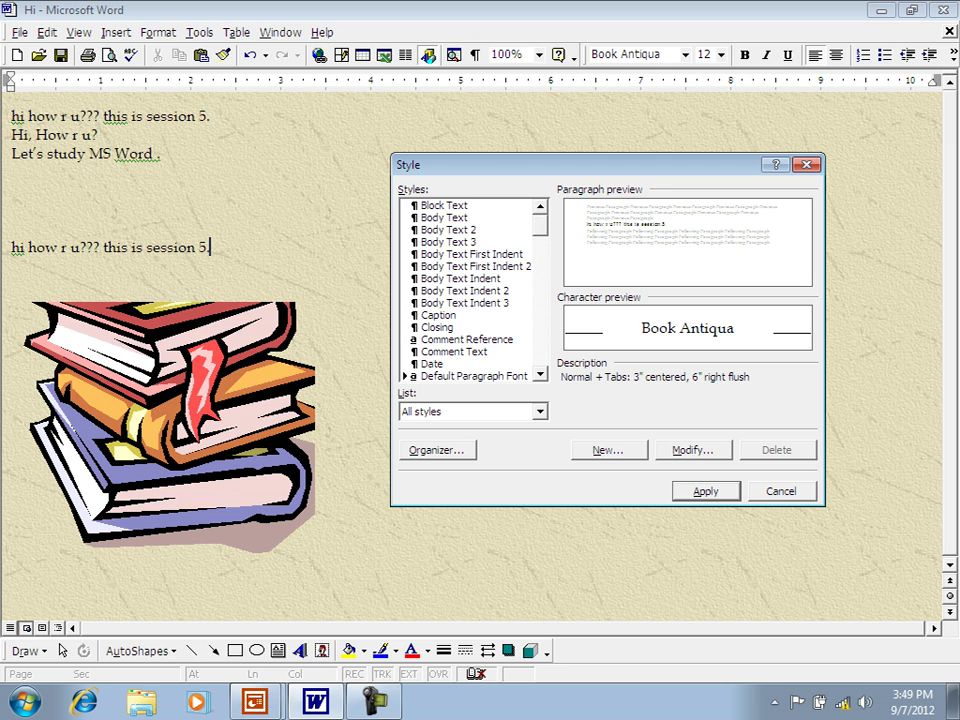
click(782, 491)
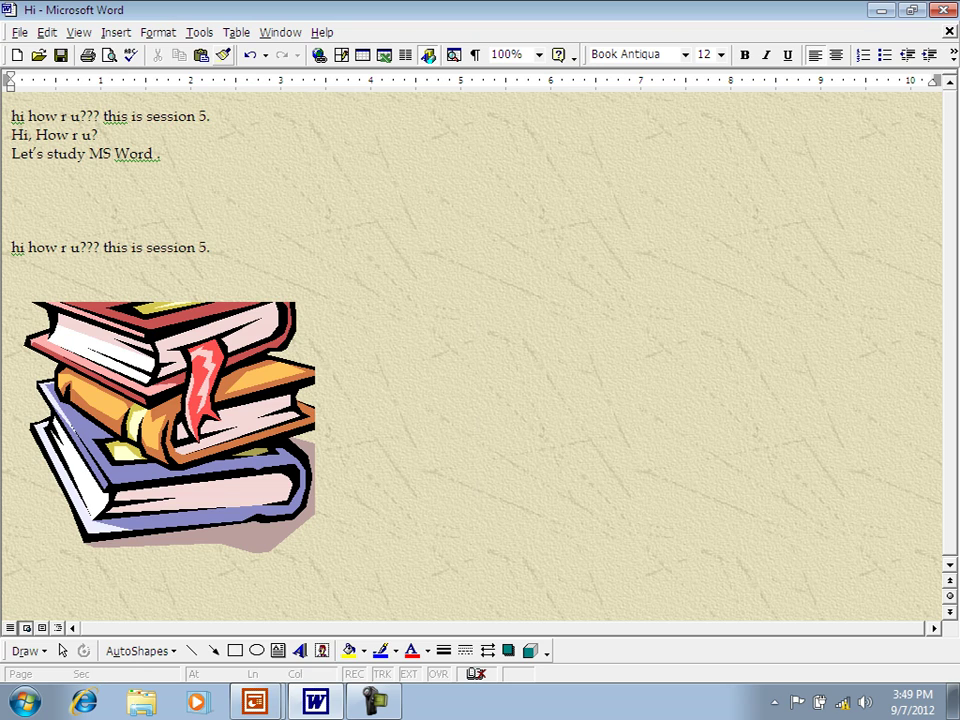
- Examine the index, table of contents, table of figures and table of authorities options and their previews, and cancel without inserting anything
click(116, 32)
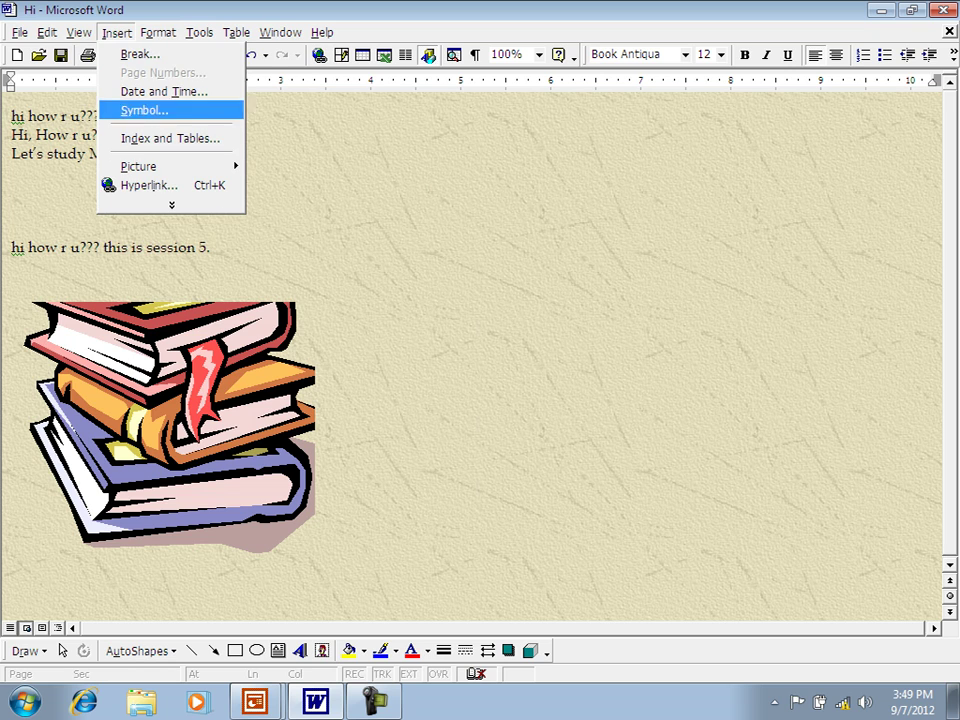
key(Return)
drag(400, 249, 499, 165)
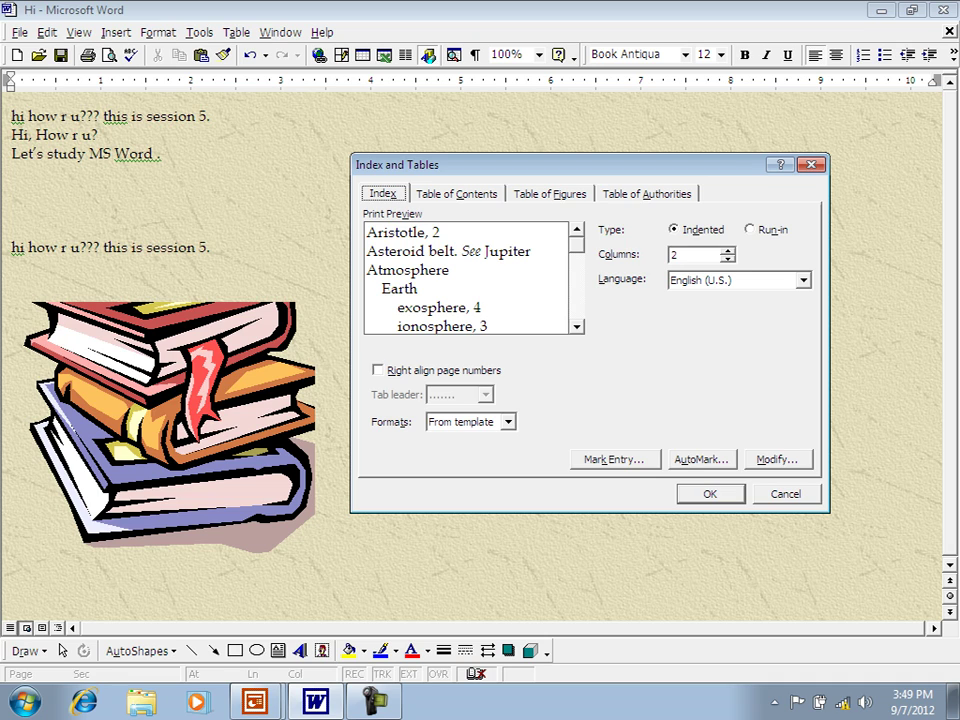
scroll(470, 278, down, 5)
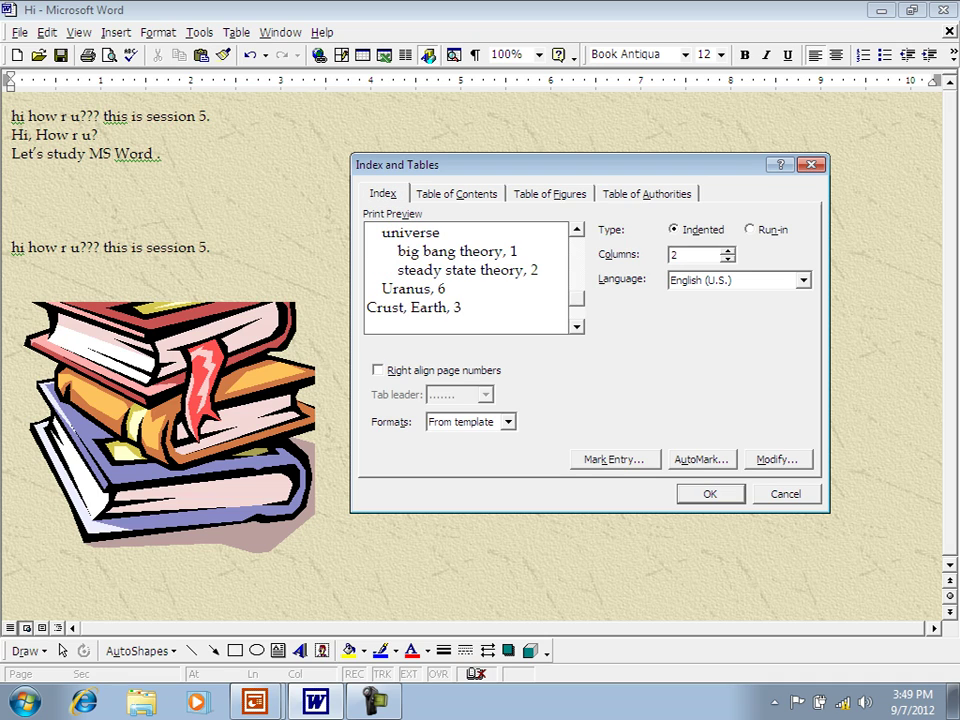
scroll(466, 278, up, 5)
scroll(470, 278, down, 3)
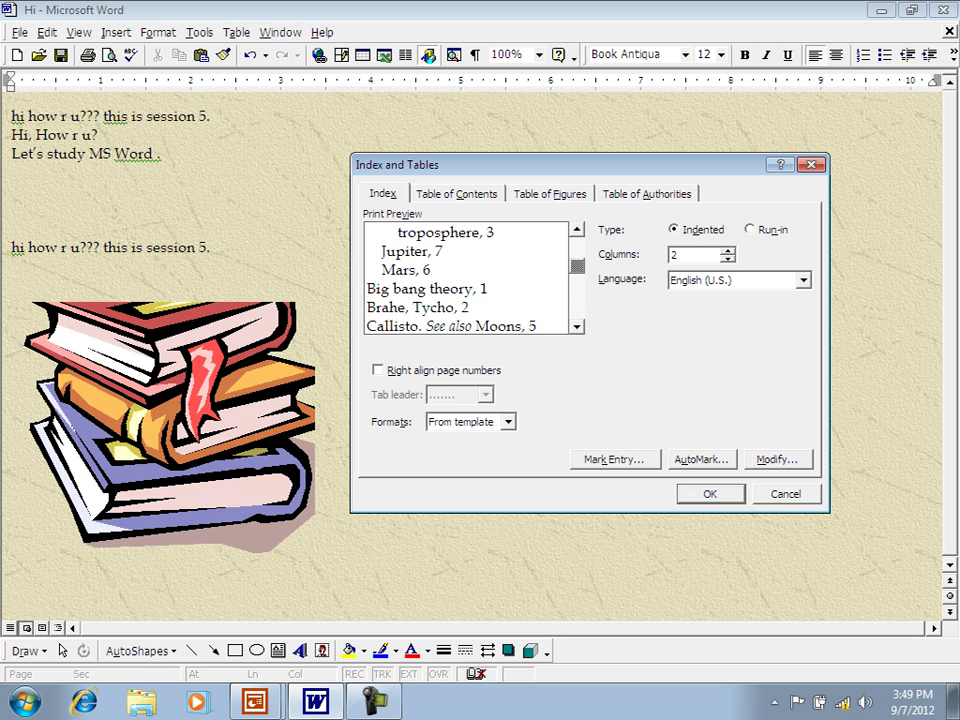
scroll(470, 278, down, 2)
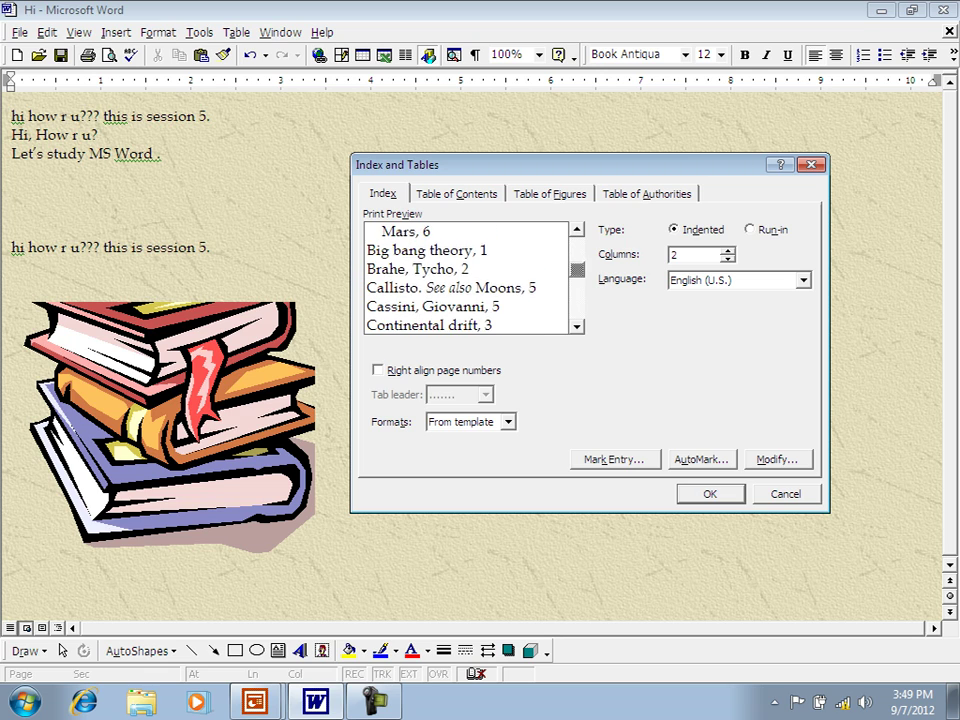
scroll(470, 278, up, 5)
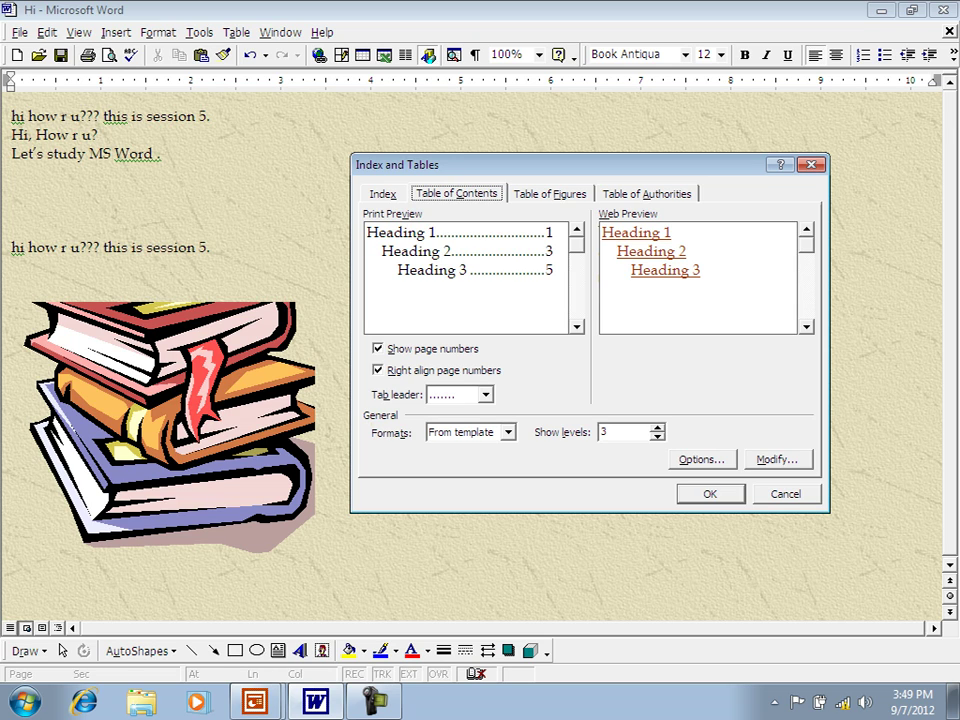
click(550, 193)
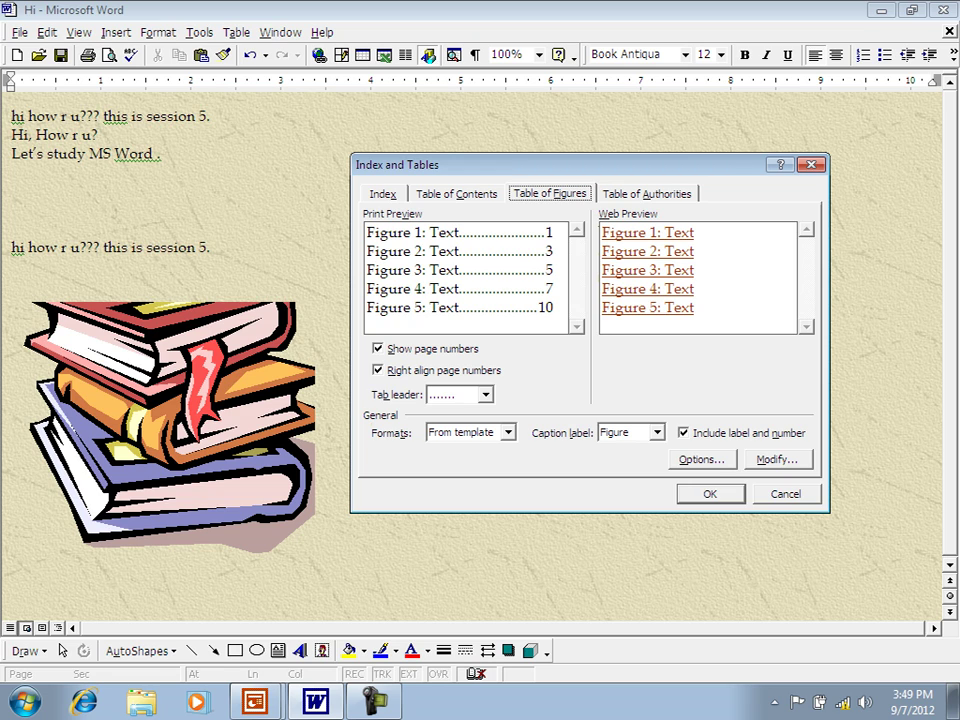
key(ctrl+Tab)
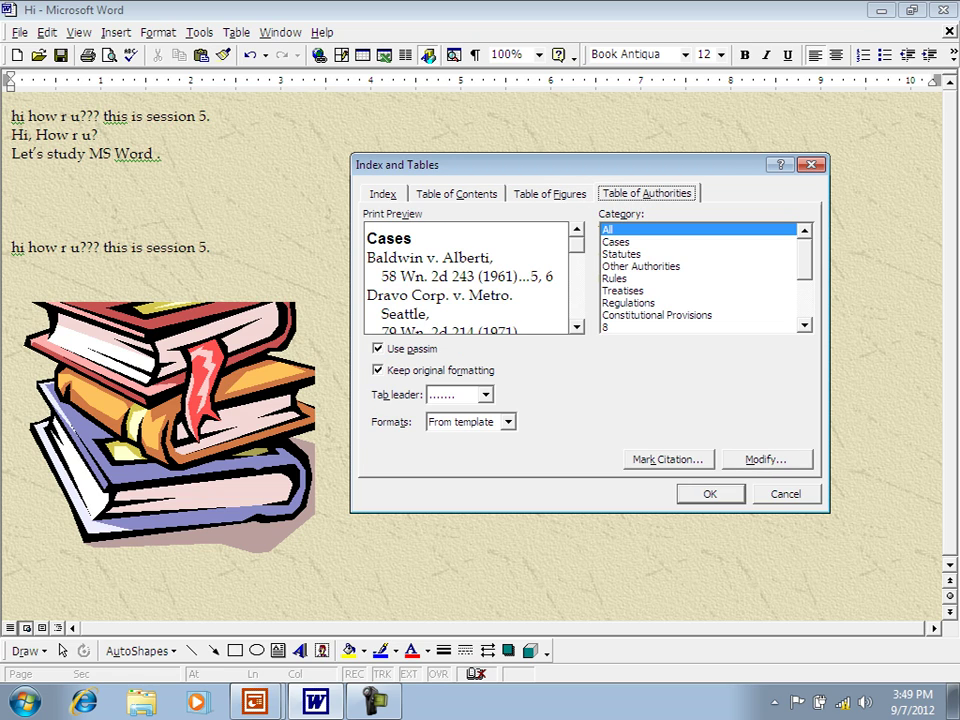
mouse_move(577, 244)
mouse_down()
mouse_move(577, 296)
mouse_move(577, 244)
mouse_up()
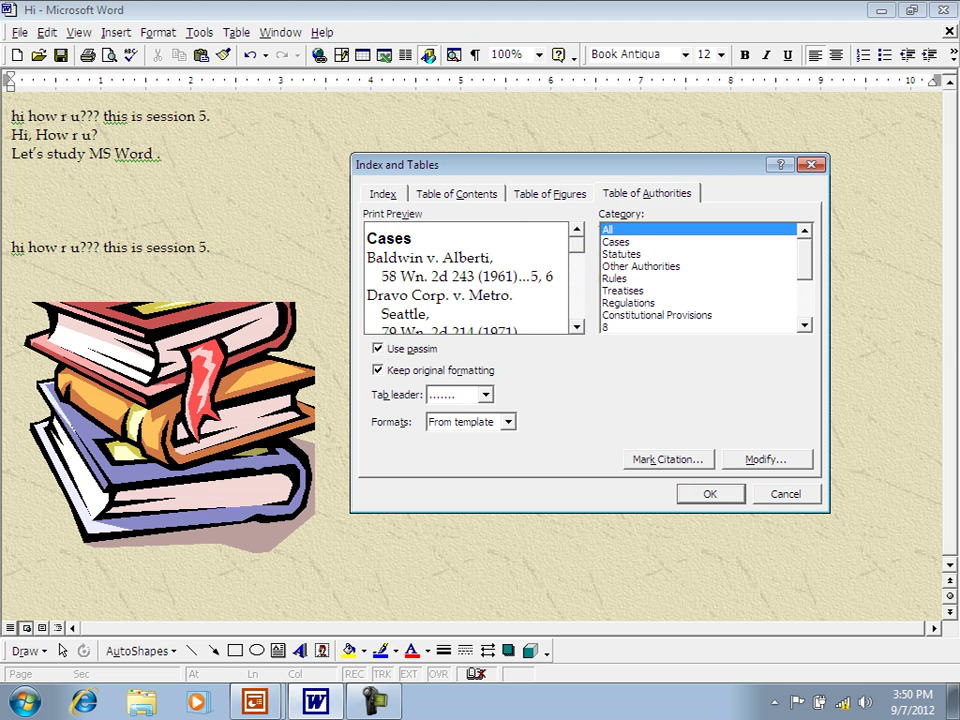
key(Escape)
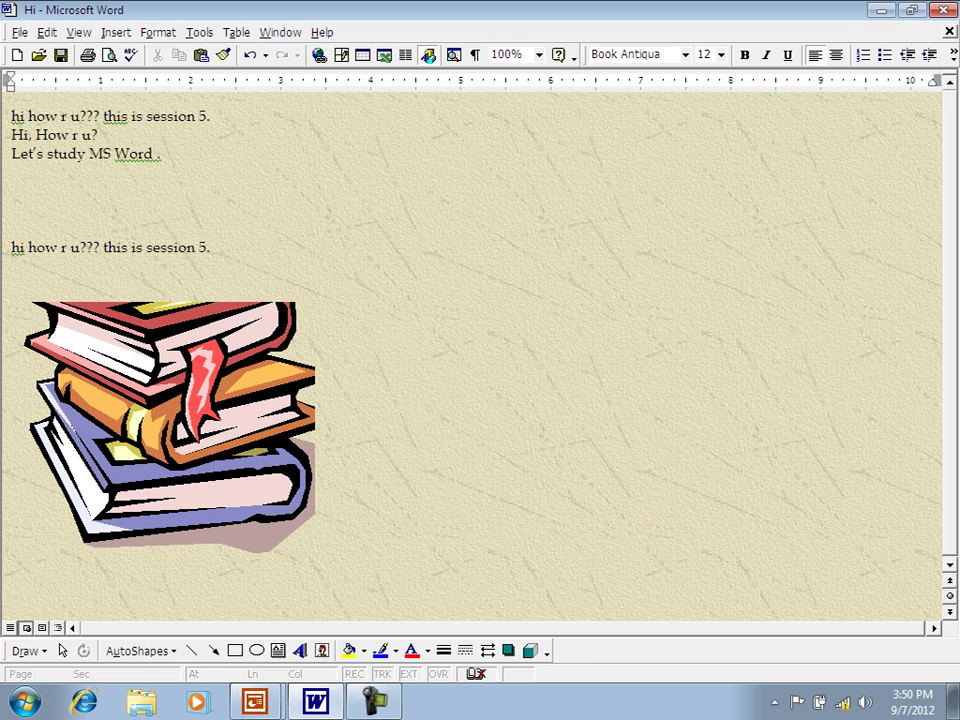
- Examine the AutoFormat options for the document and cancel without formatting it
click(158, 32)
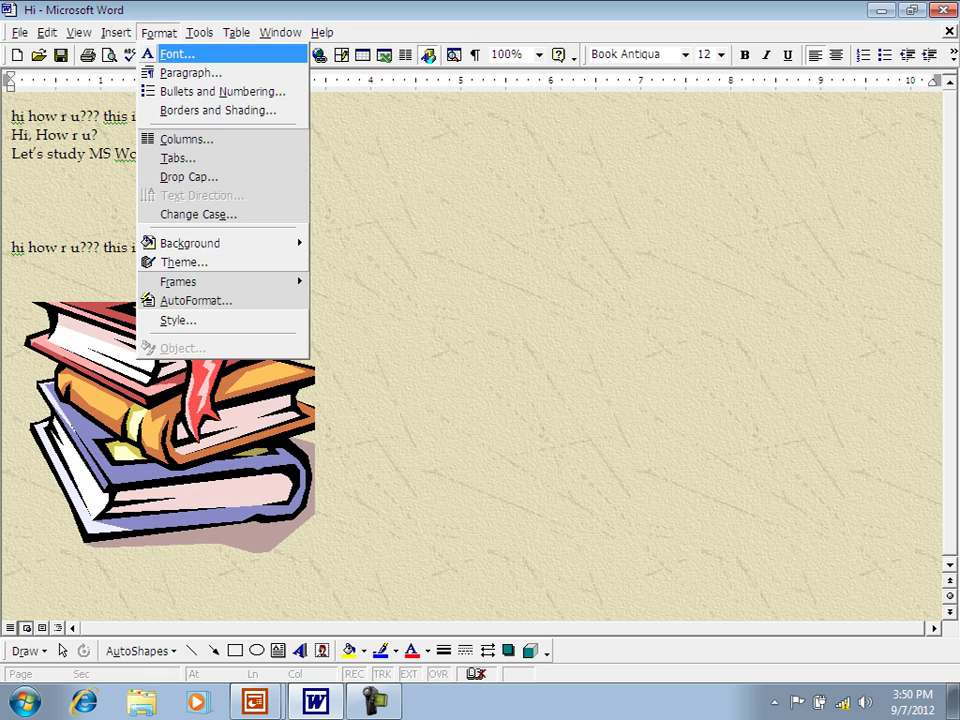
mouse_move(200, 281)
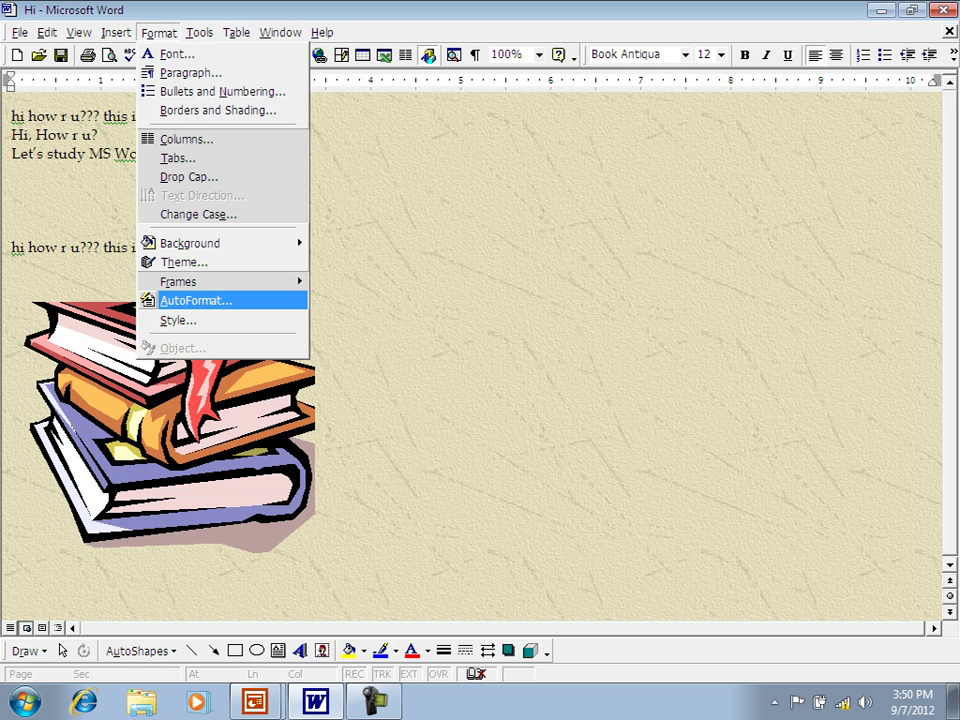
key(Return)
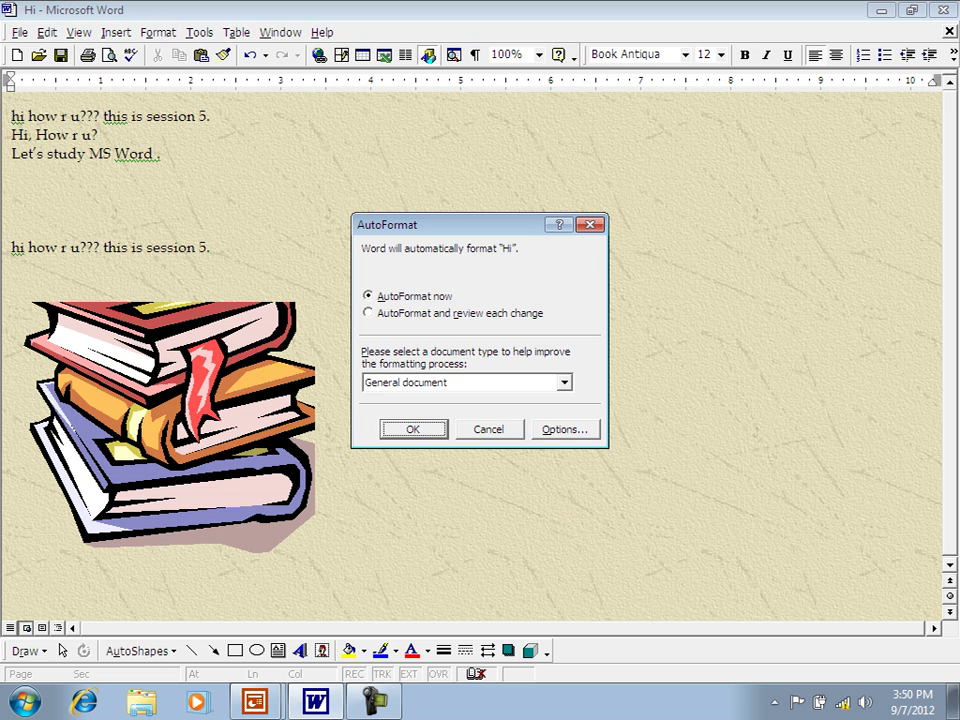
click(489, 429)
- Examine the picture insertion options, including AutoShapes, WordArt, From Scanner or Camera and Chart, without inserting anything
click(159, 33)
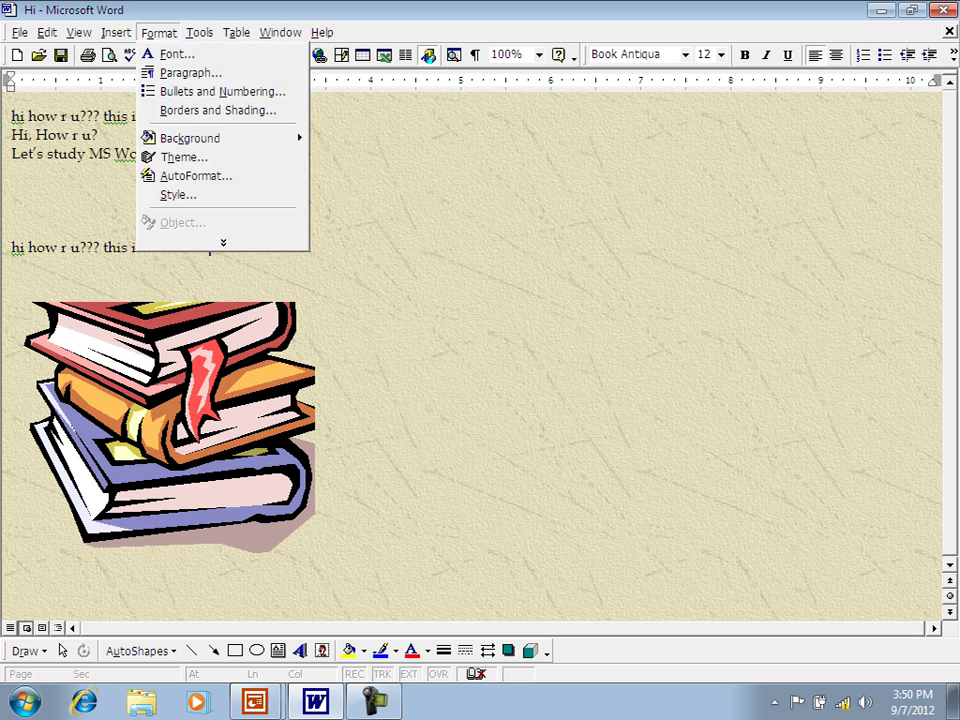
mouse_move(116, 33)
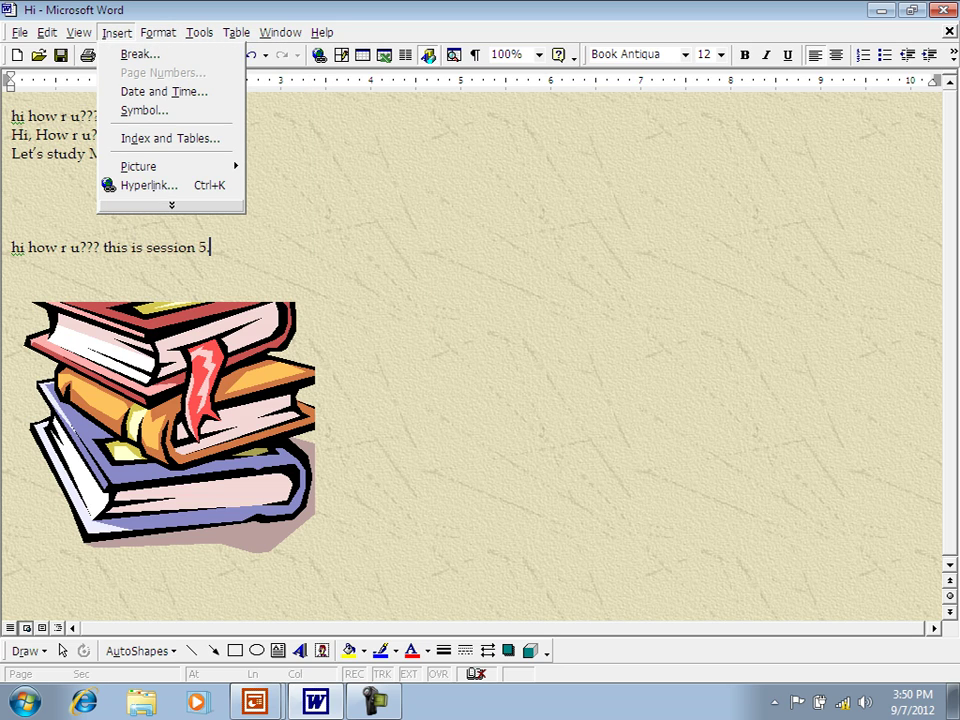
click(171, 205)
key(Right)
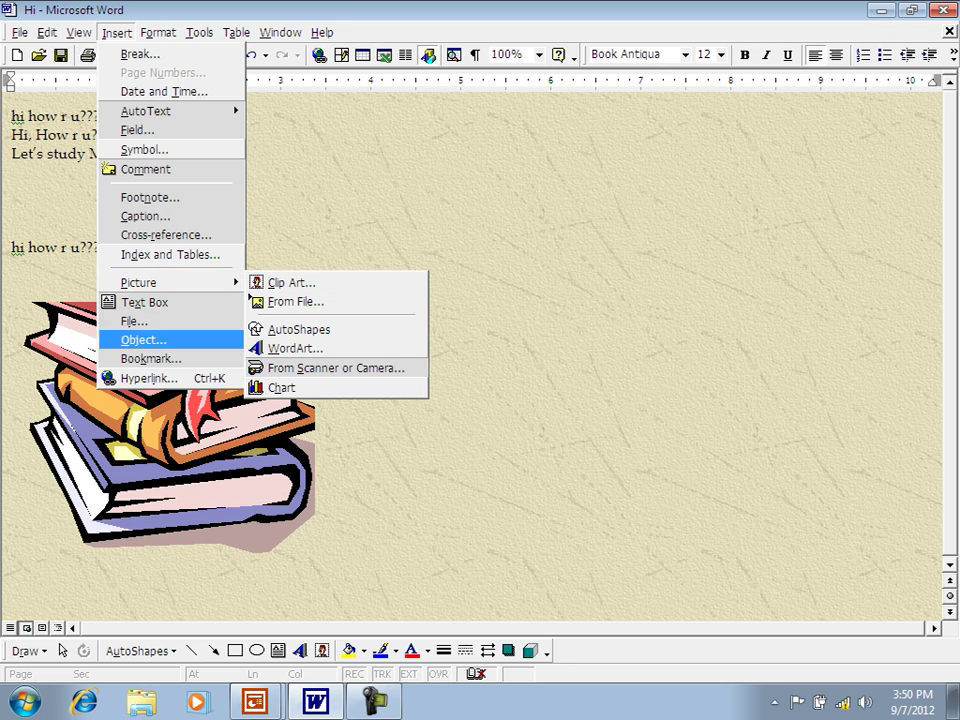
key(Right)
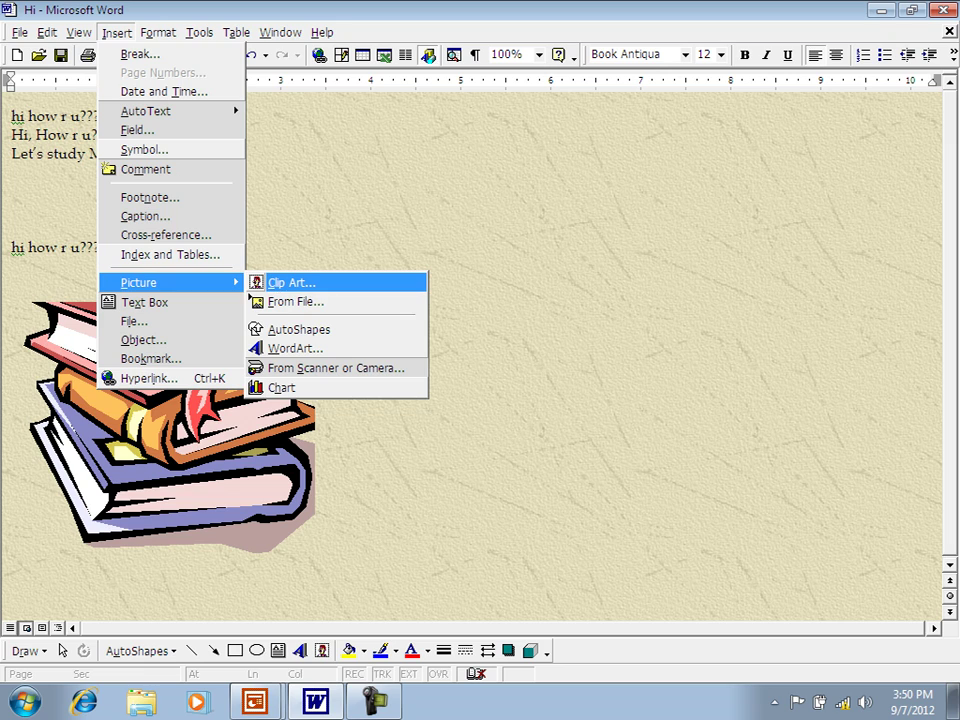
key(Down)
key(Down)
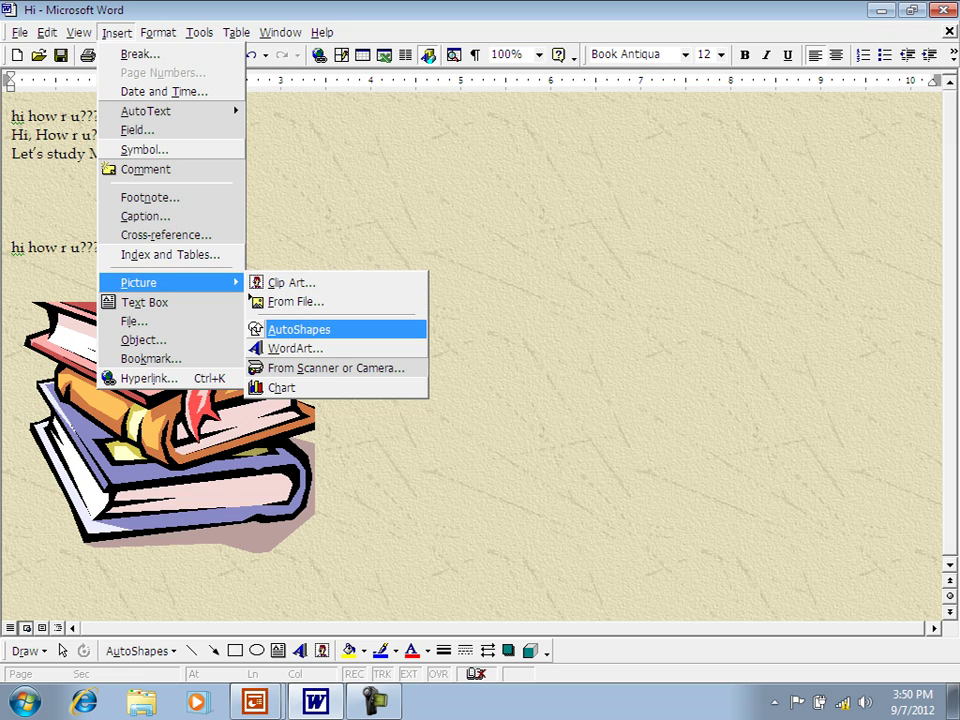
key(Down)
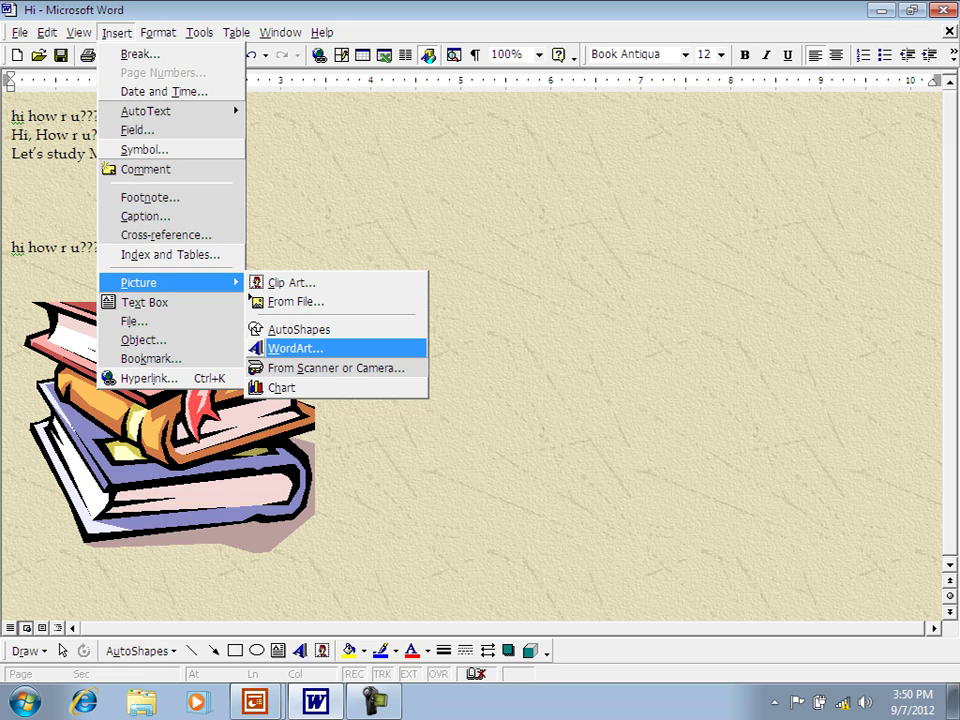
key(Down)
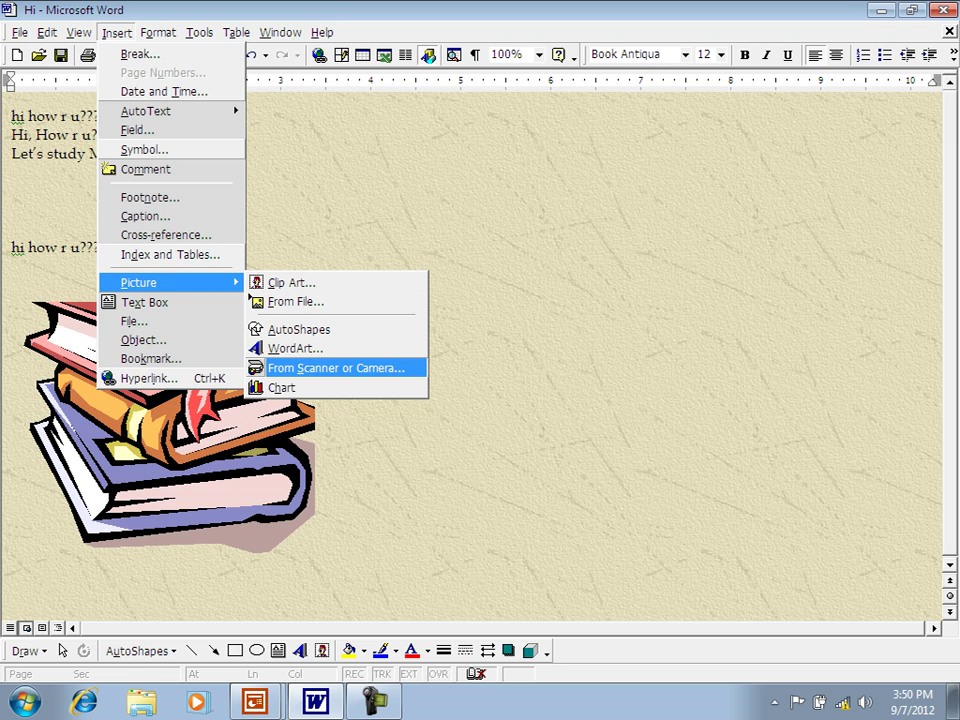
key(Down)
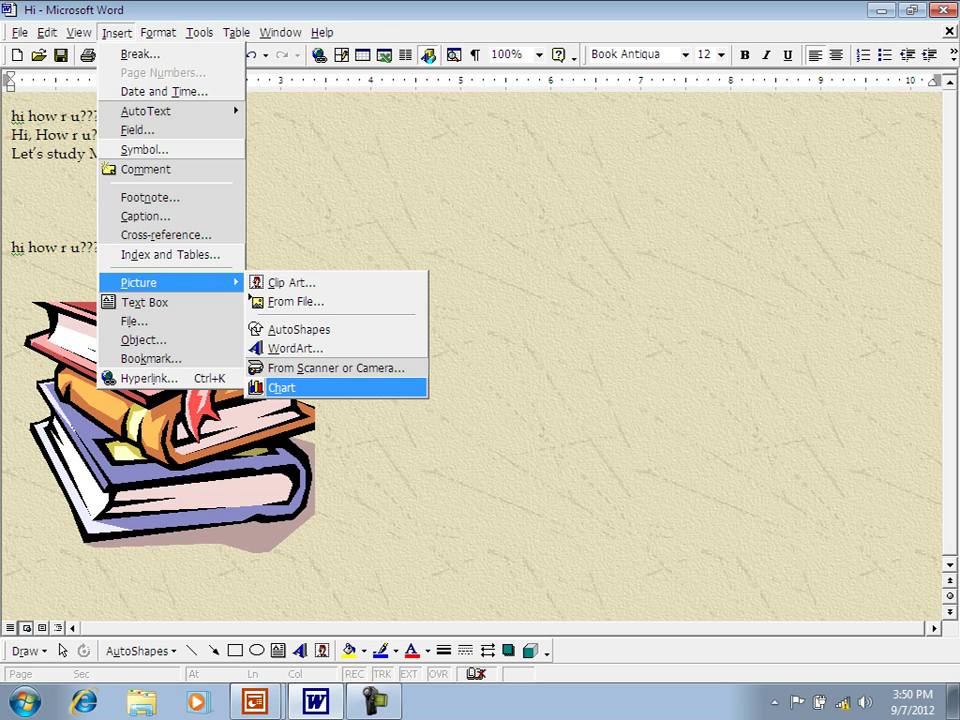
key(Up)
key(Escape)
key(Escape)
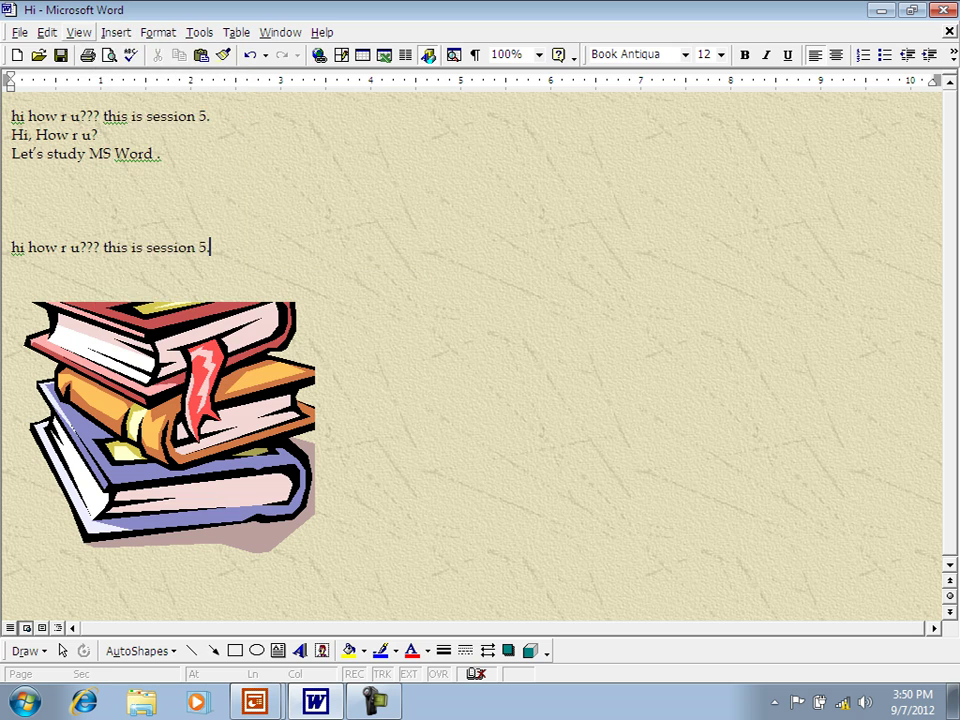
- View the document in Normal view and return it to Web Layout view
key(alt+v)
key(Up)
key(Up)
key(Up)
key(Return)
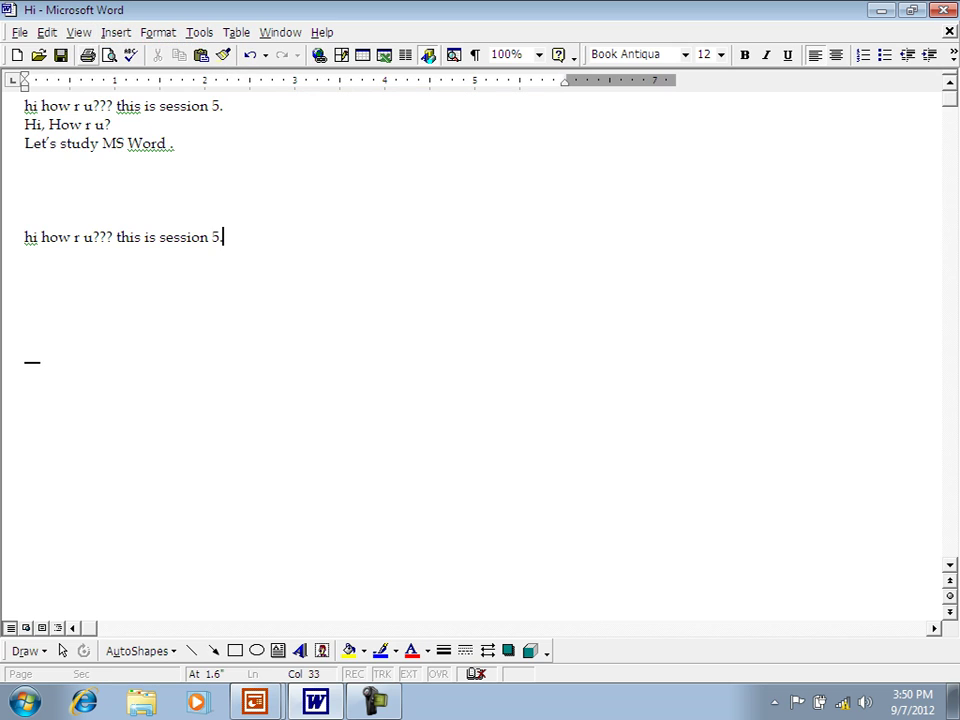
key(alt+v)
key(Down)
key(Return)
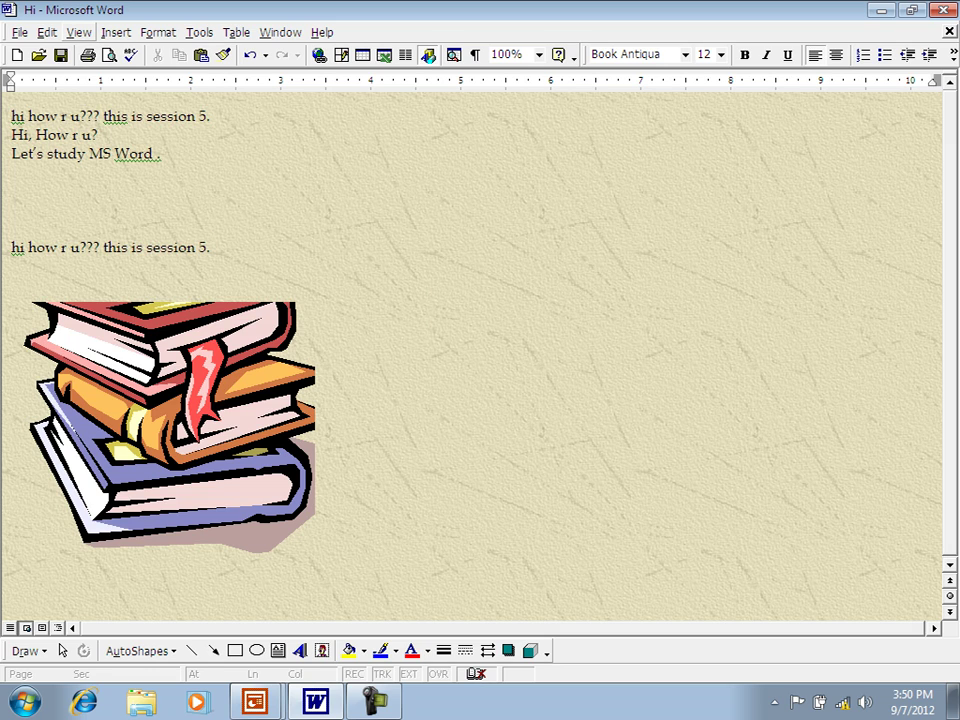
- Switch the document to Print Layout view
key(alt+v)
key(Down)
key(Down)
key(Return)
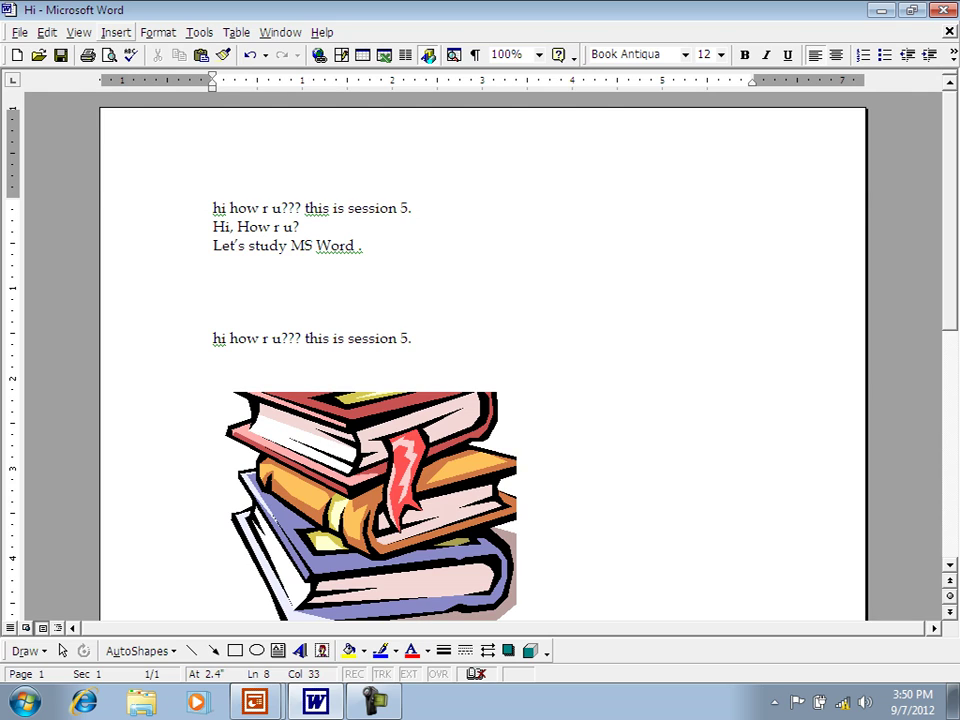
- Examine the list of available toolbars, from Standard and Formatting through WordArt and Customize
key(alt+i)
key(Left)
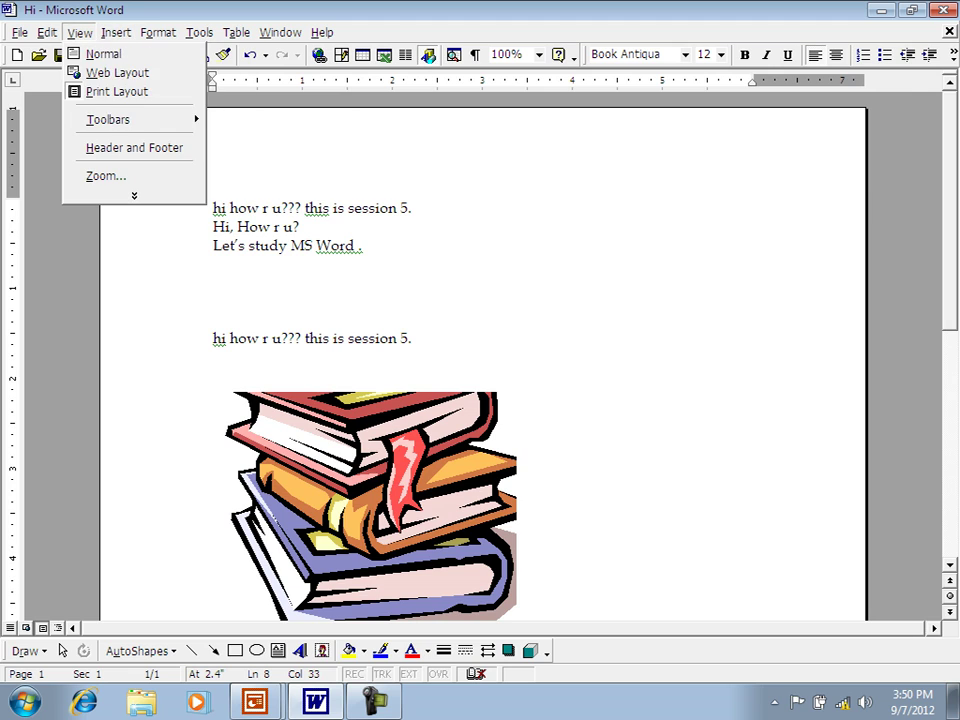
key(Down)
key(Down)
key(Down)
key(Right)
key(Down)
key(Down)
key(Down)
key(Down)
key(Down)
key(Down)
key(Down)
key(Down)
key(Down)
key(Down)
key(Down)
key(Down)
key(Down)
key(Down)
key(Down)
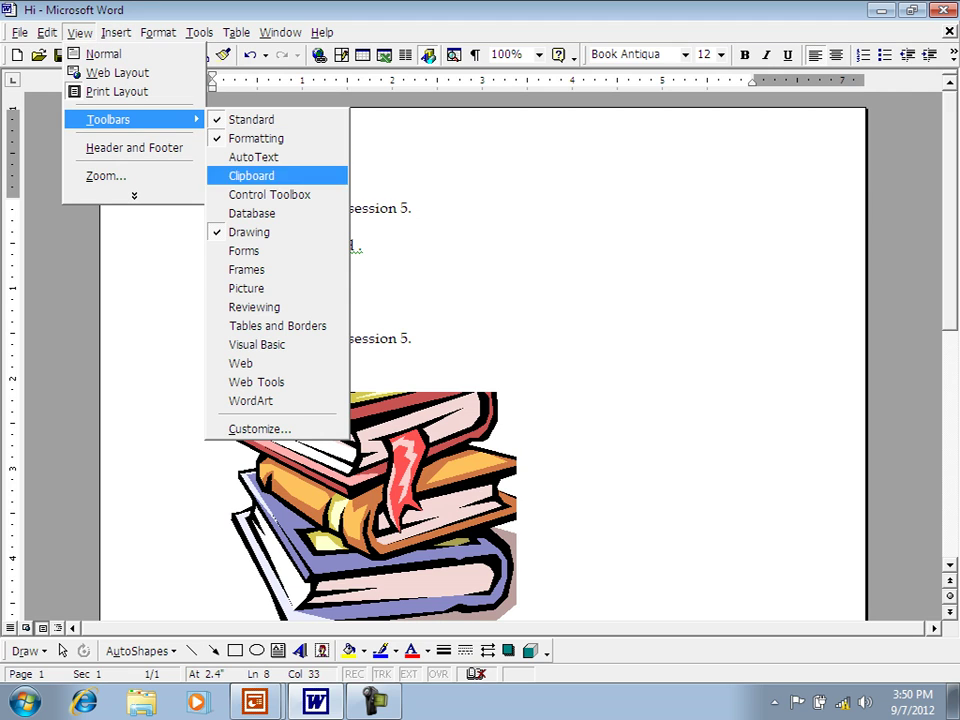
key(Up)
key(Up)
key(Up)
key(Up)
key(Up)
key(Up)
key(Up)
key(Up)
key(Up)
key(Up)
key(Up)
key(Up)
key(Up)
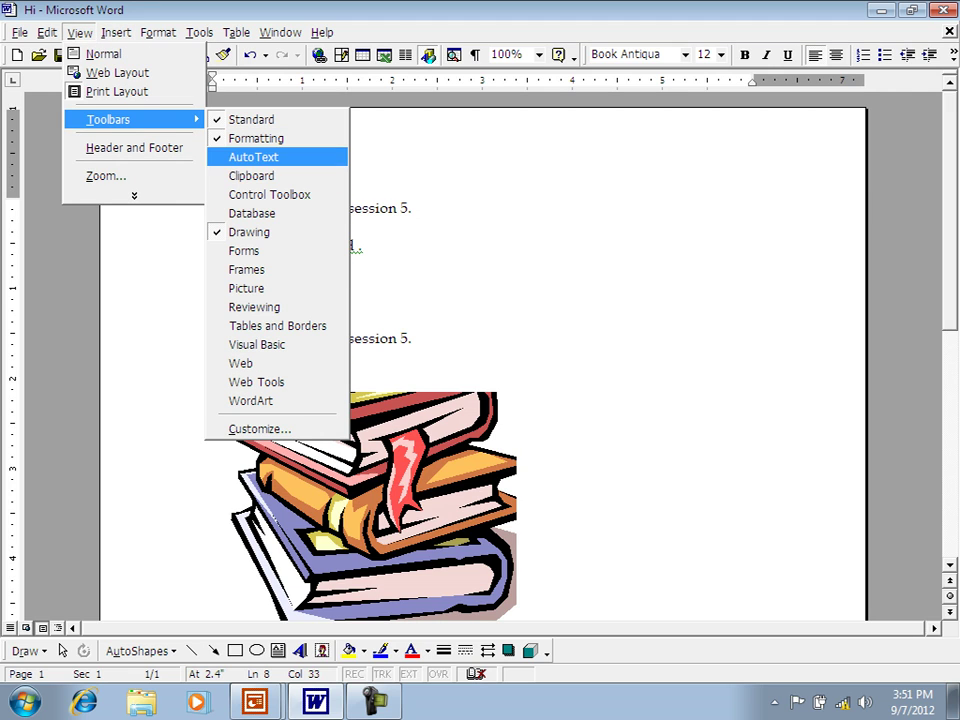
- Display the Clipboard toolbar, move it beside the text to view its contents, and close it
key(Down)
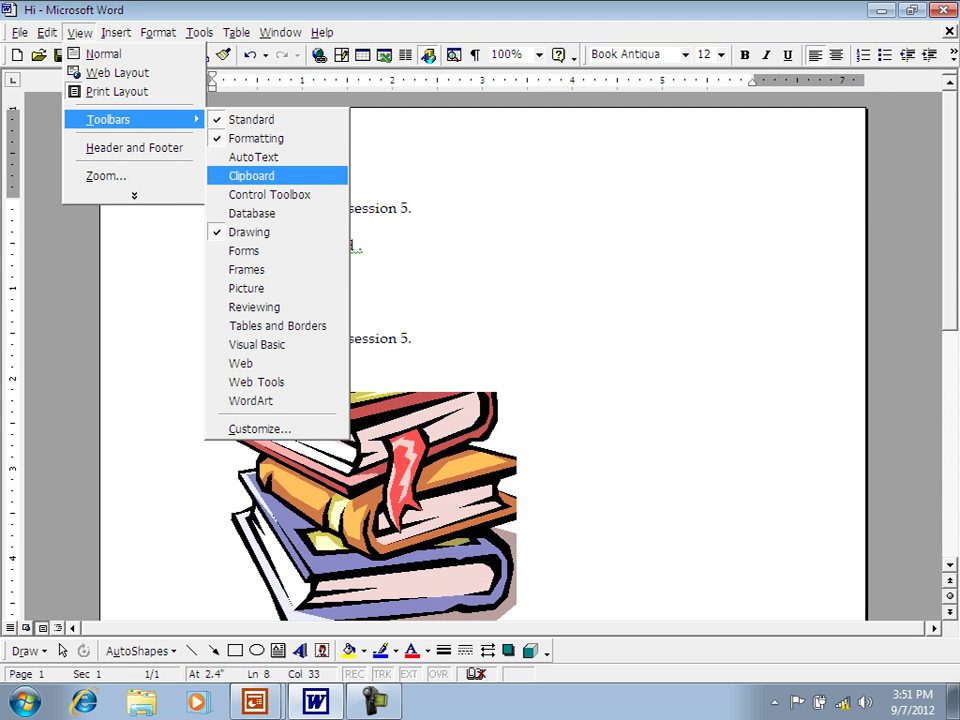
key(Return)
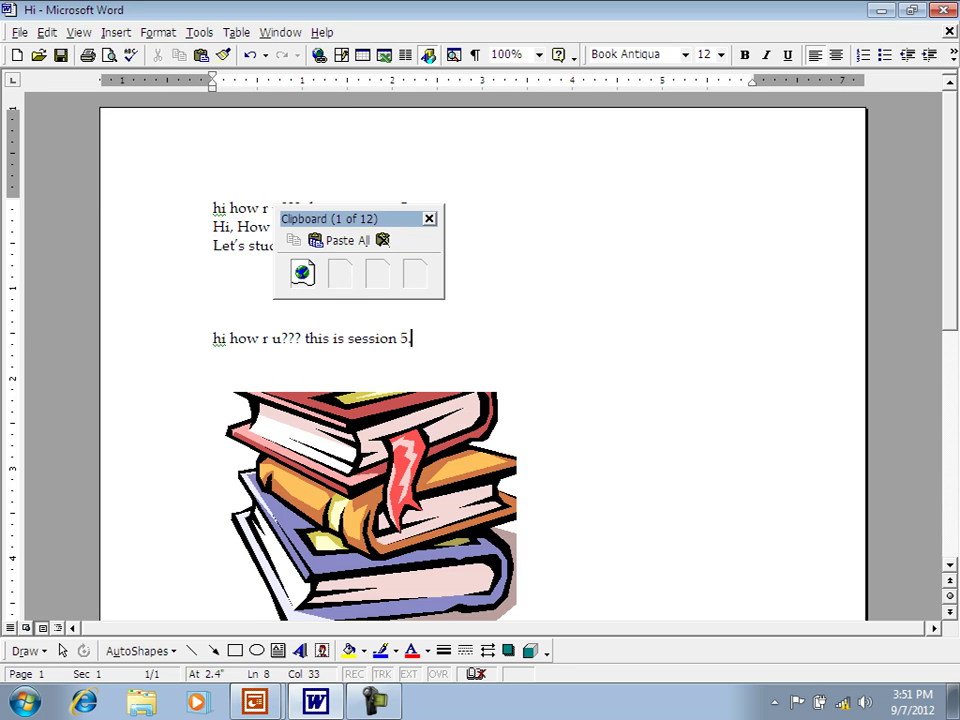
drag(352, 219, 546, 218)
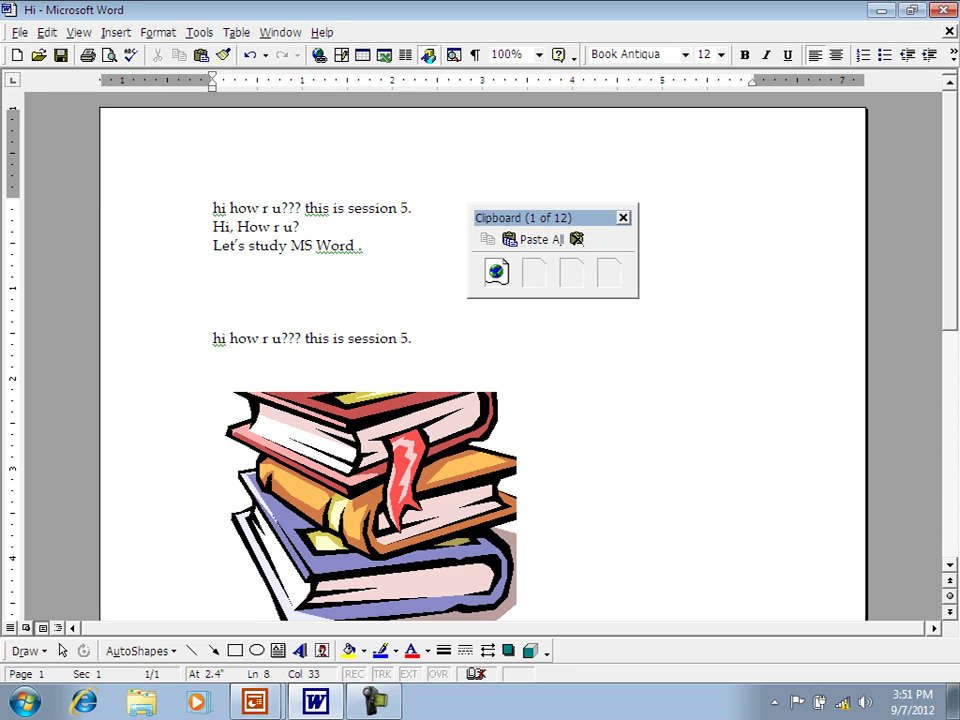
click(623, 218)
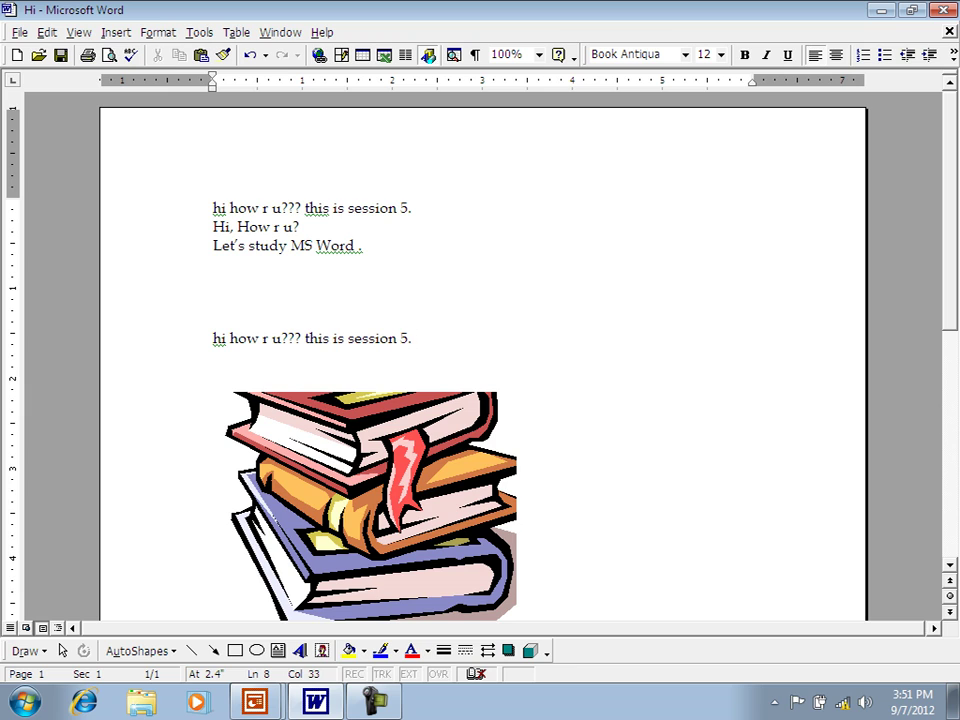
- Open the header for editing and insert the - PAGE - AutoText entry as the page number
key(alt+v)
key(Down)
key(Down)
key(Down)
key(Down)
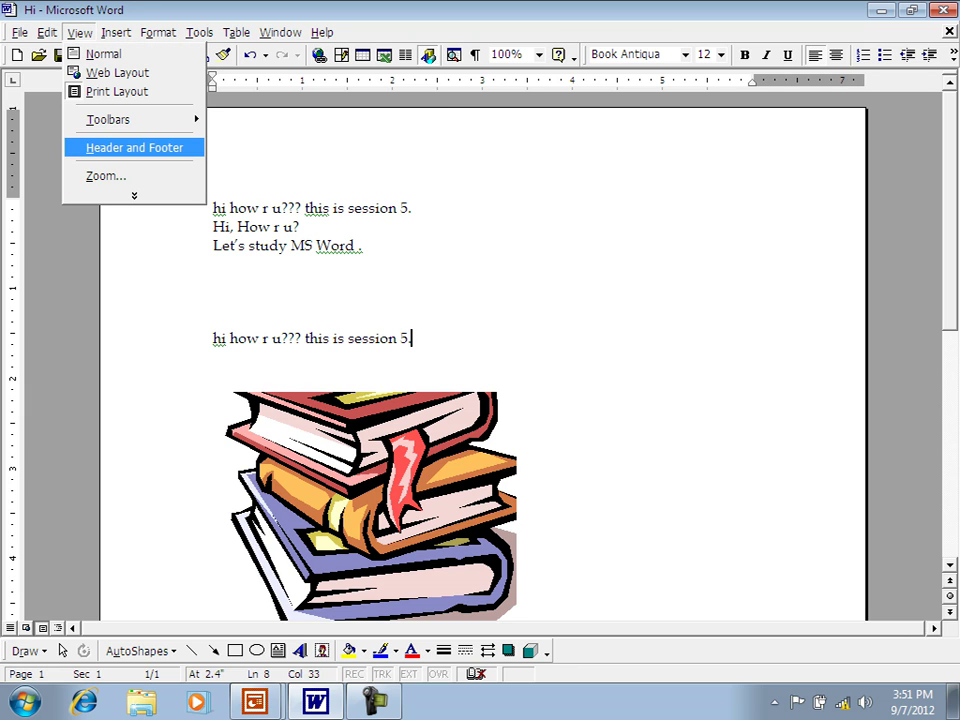
key(Return)
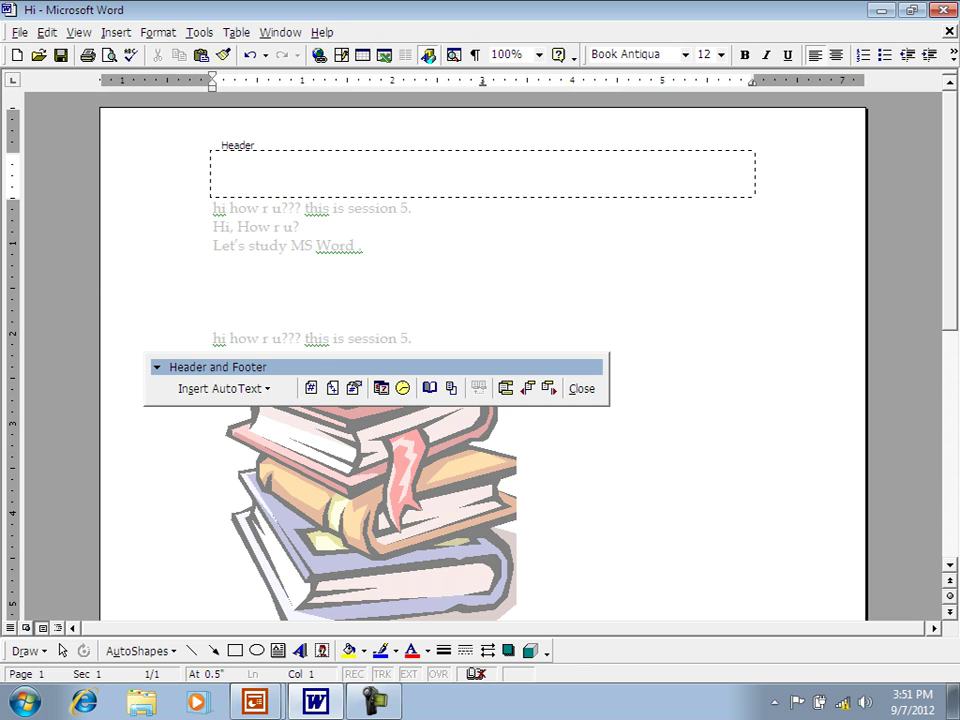
key(alt+s)
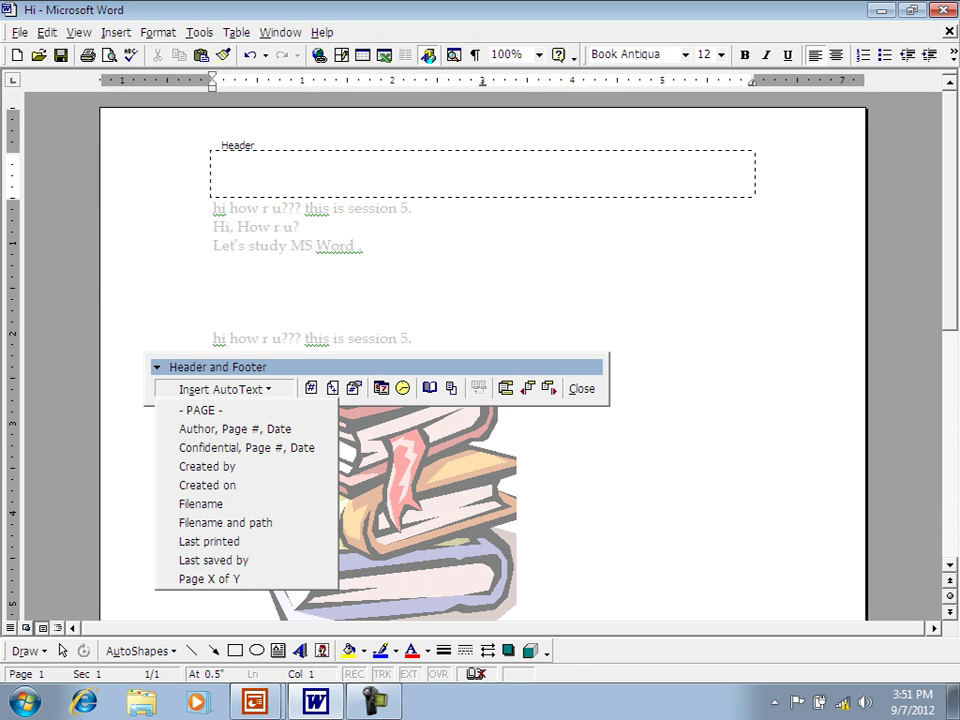
key(Down)
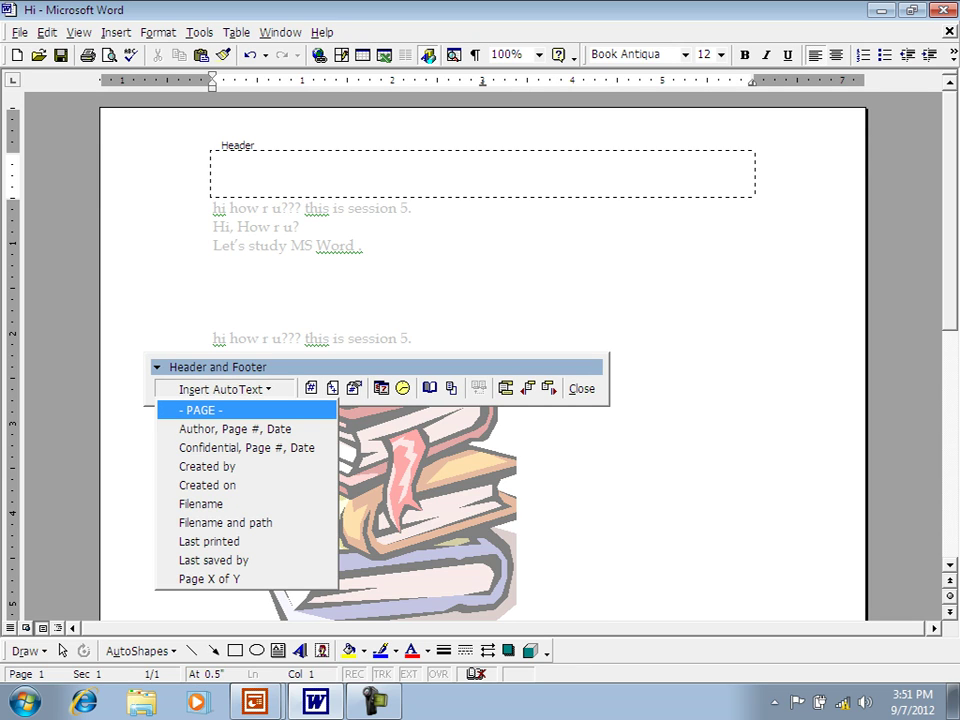
key(Return)
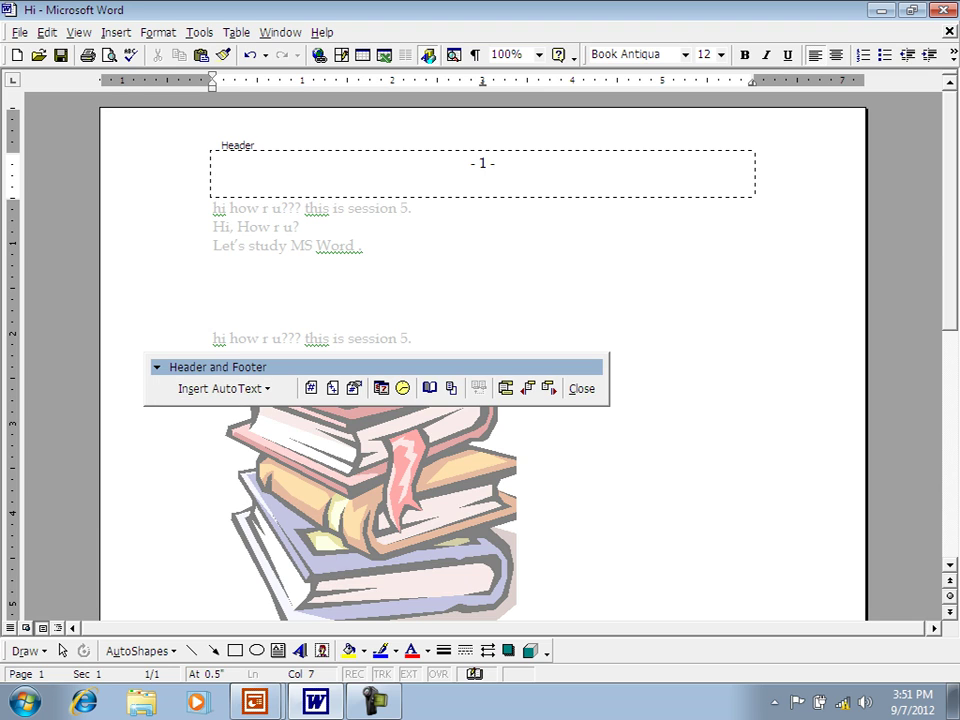
- Enter Hi as the footer text without using AutoText, close header and footer editing, and check the footer on the page
key(Down)
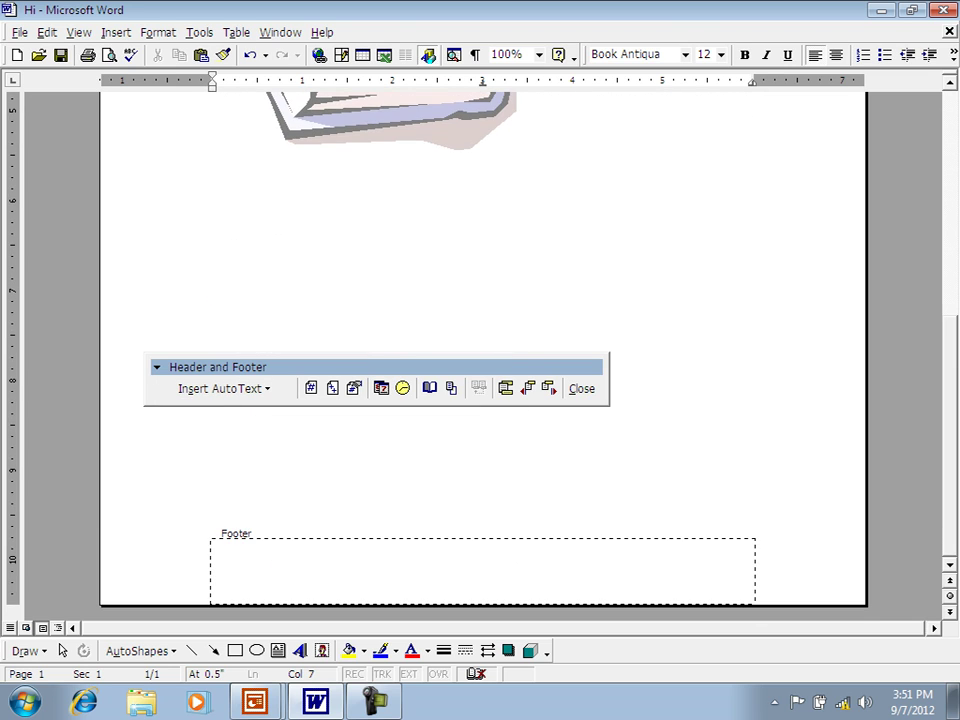
click(224, 389)
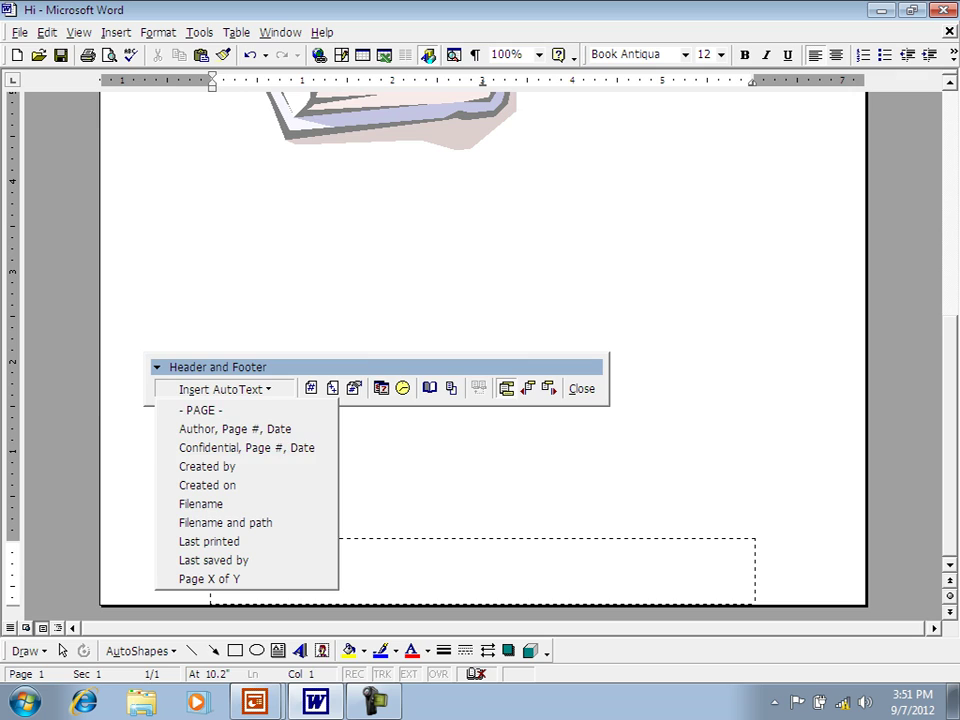
key(Up)
key(Down)
key(Down)
key(Down)
key(Down)
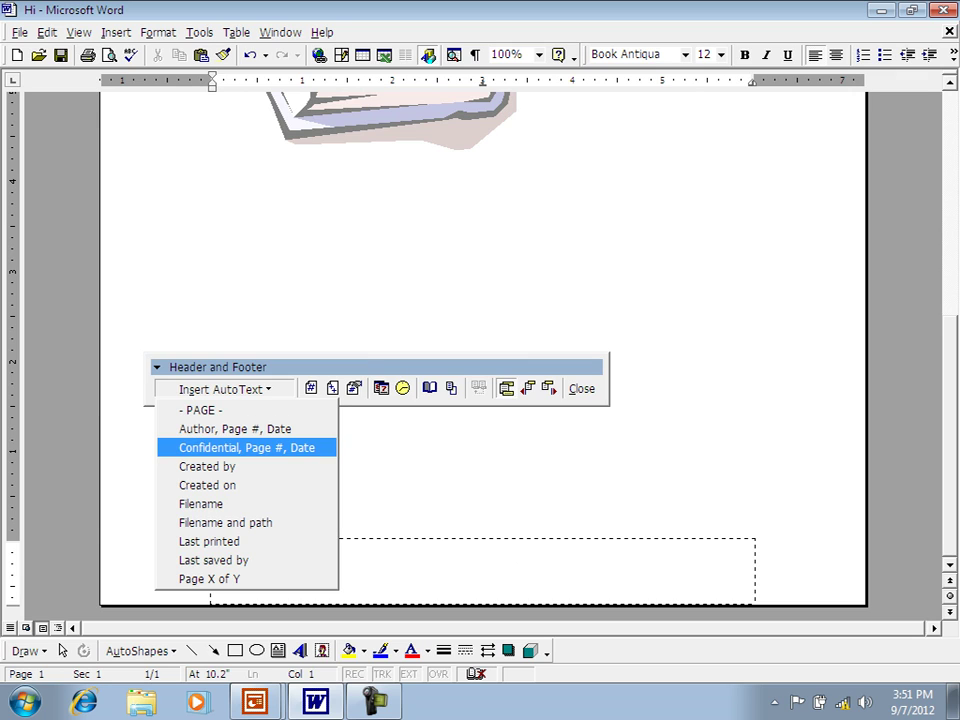
key(Escape)
text(Hi)
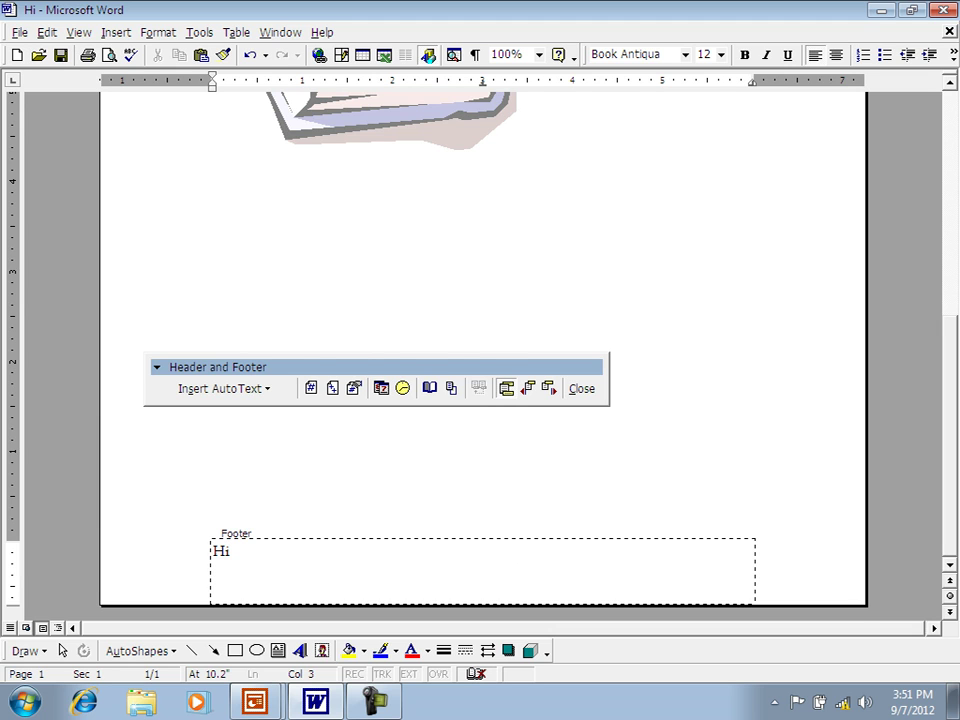
key(alt+shift+c)
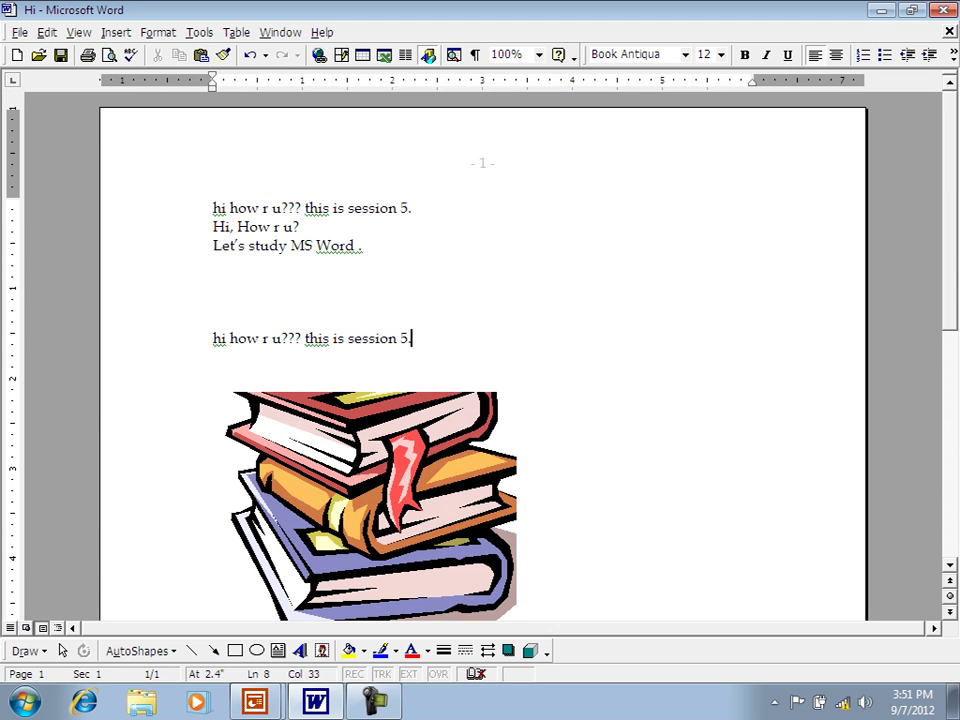
scroll(483, 350, down, 8)
click(221, 551)
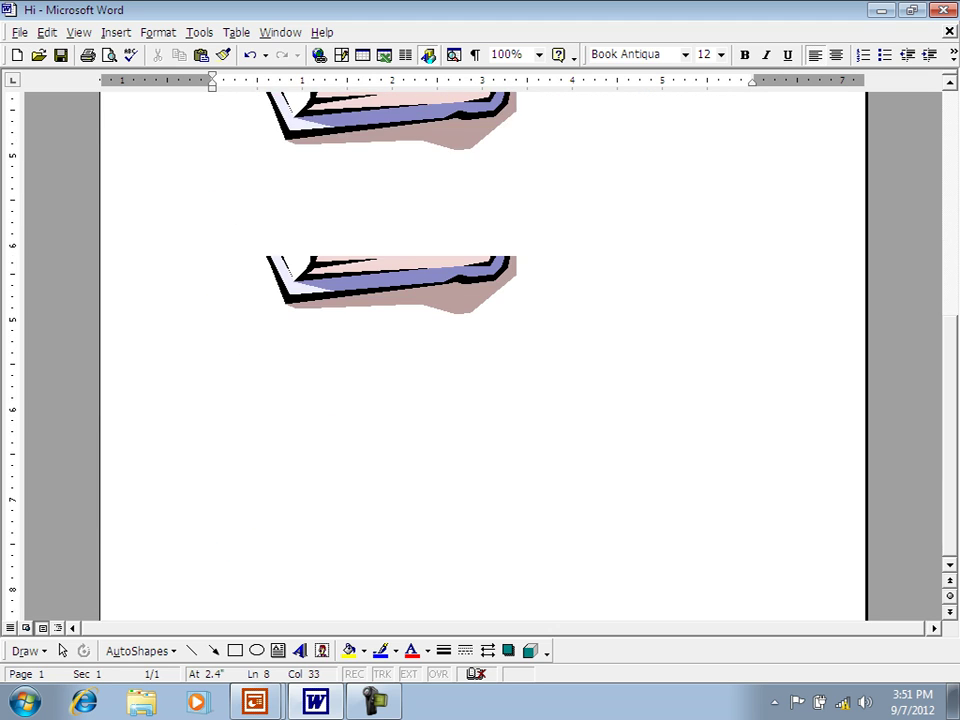
scroll(483, 350, down, 3)
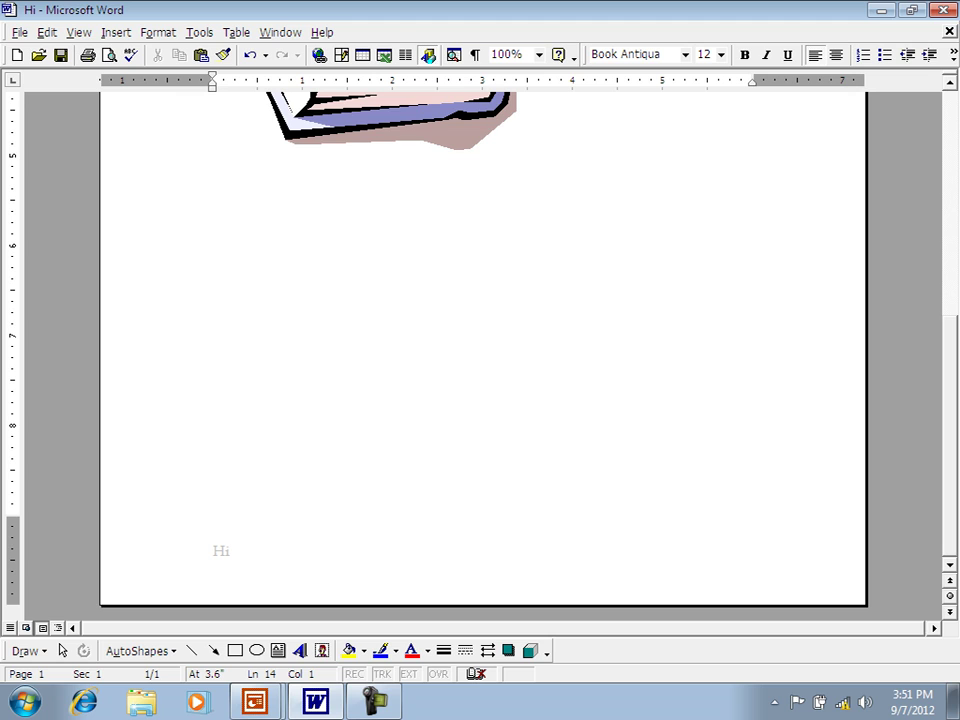
scroll(527, 181, up, 5)
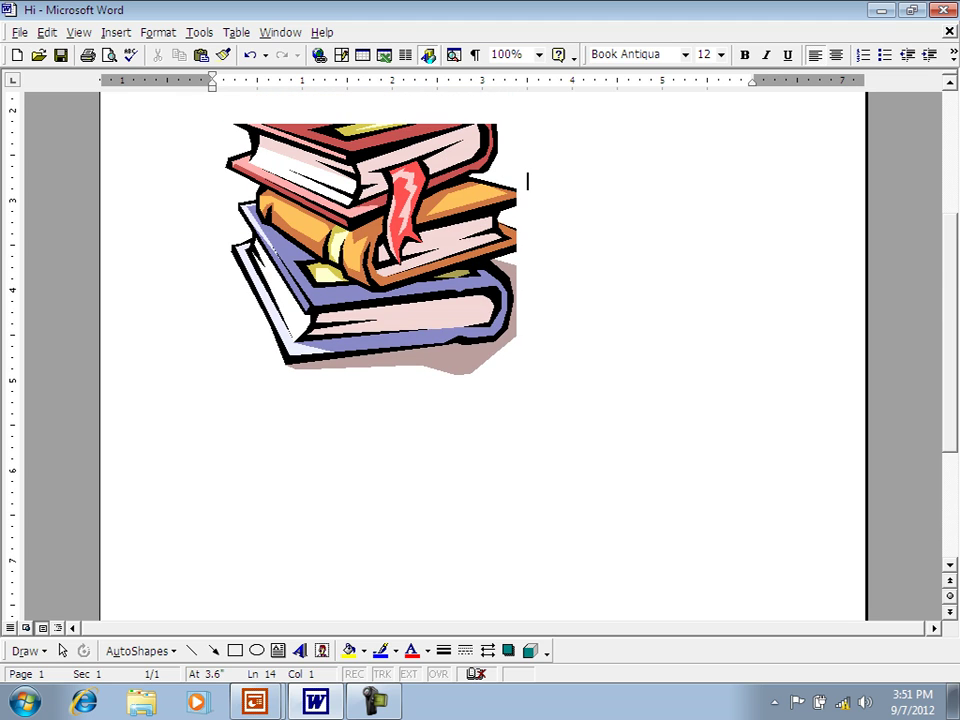
- Add blank lines after the books picture until a second page starts, and check the header and footer on that page
key(Return)
key(Return)
key(Return)
key(Return)
key(Return)
key(Return)
key(Return)
key(Return)
key(Return)
key(Return)
key(Return)
key(Return)
key(Return)
key(Return)
key(Return)
key(Return)
key(Return)
key(Return)
key(Return)
key(Return)
key(Return)
key(Return)
key(Return)
key(Return)
key(Return)
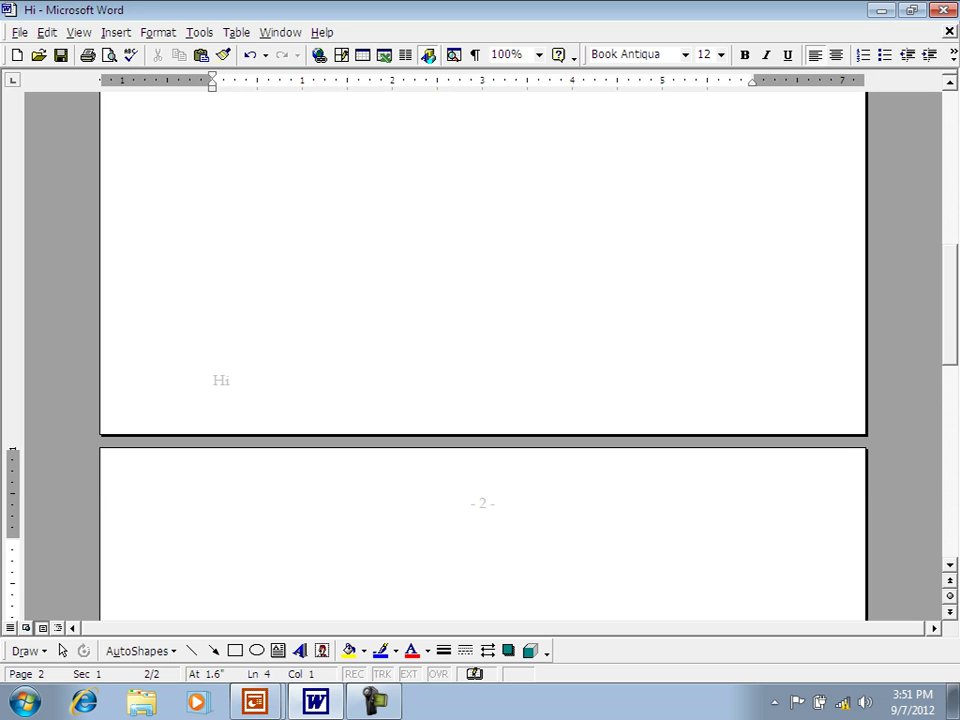
scroll(483, 355, down, 15)
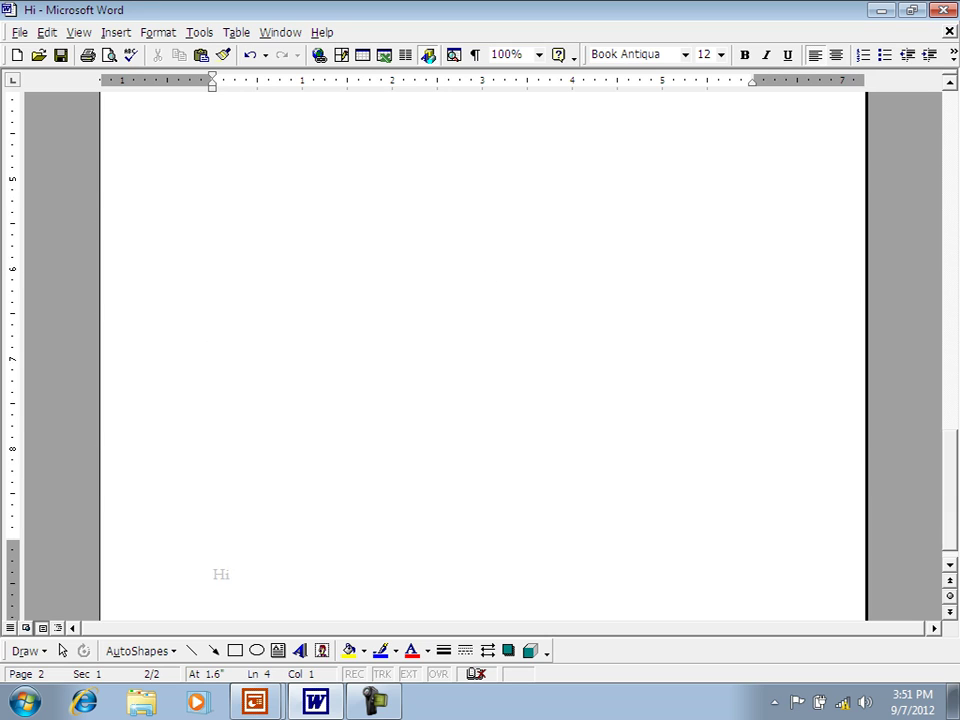
scroll(483, 355, down, 1)
scroll(483, 355, up, 20)
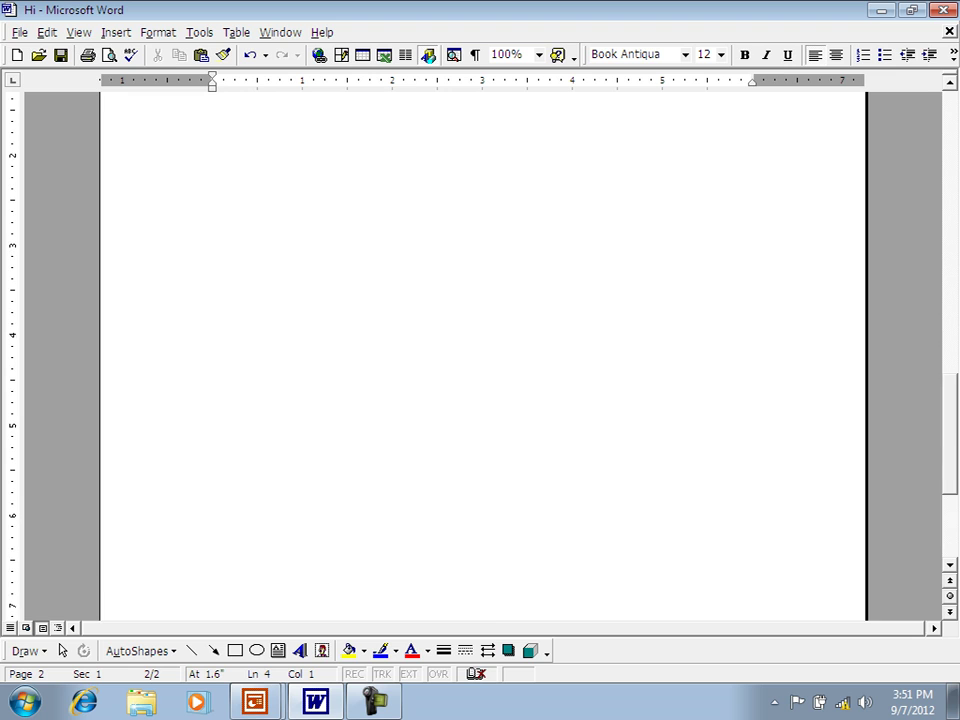
click(213, 300)
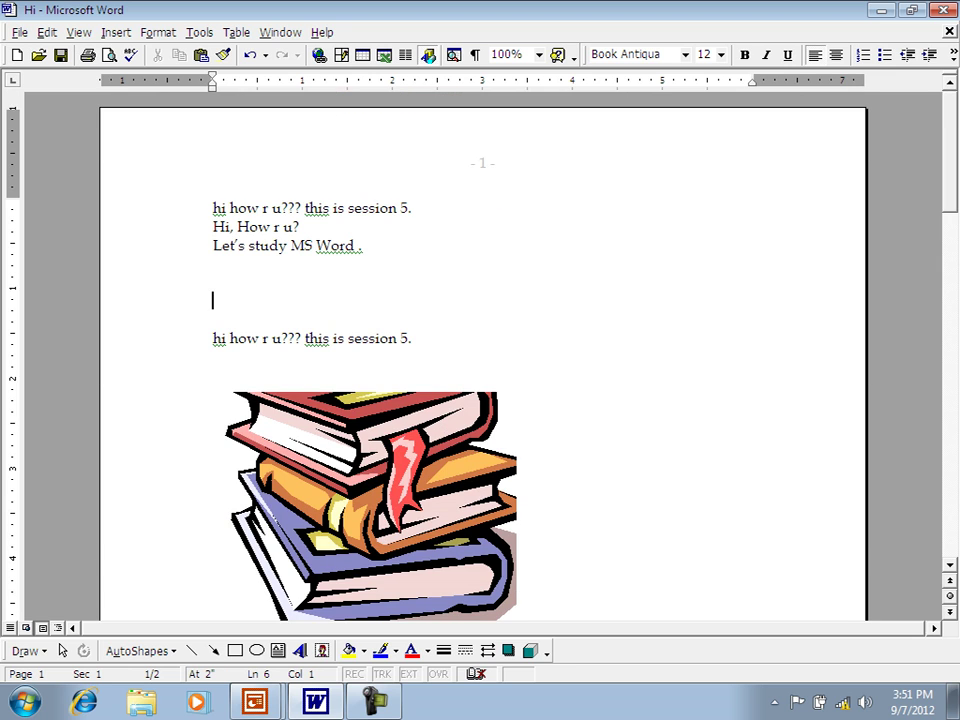
- View the document in Full Screen mode, close that view, and place the cursor on a blank line below the third text line
click(79, 33)
click(134, 196)
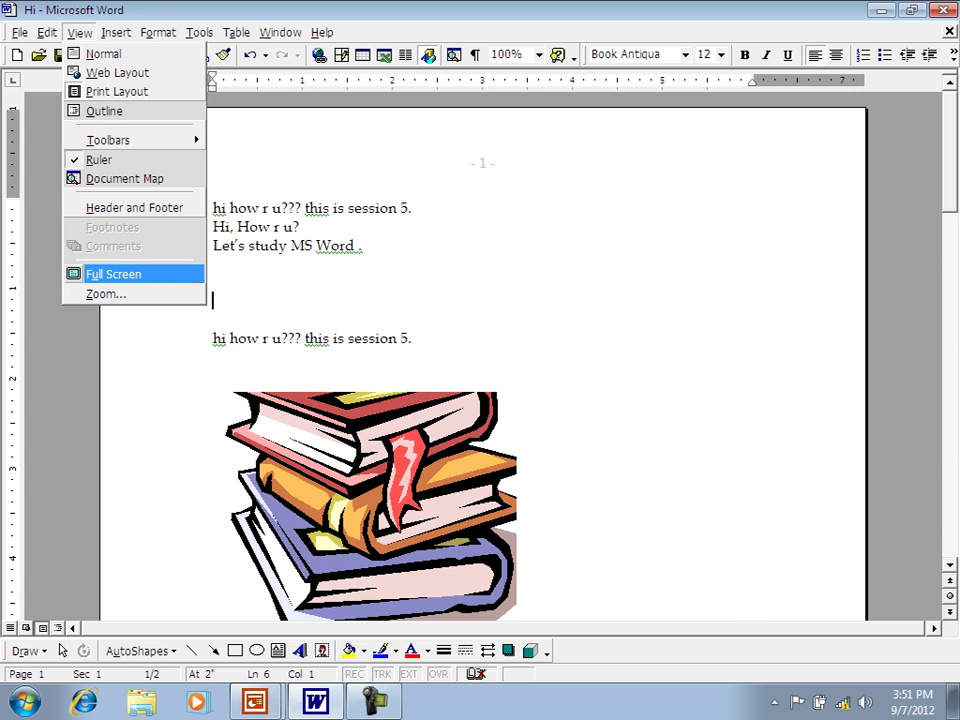
click(113, 273)
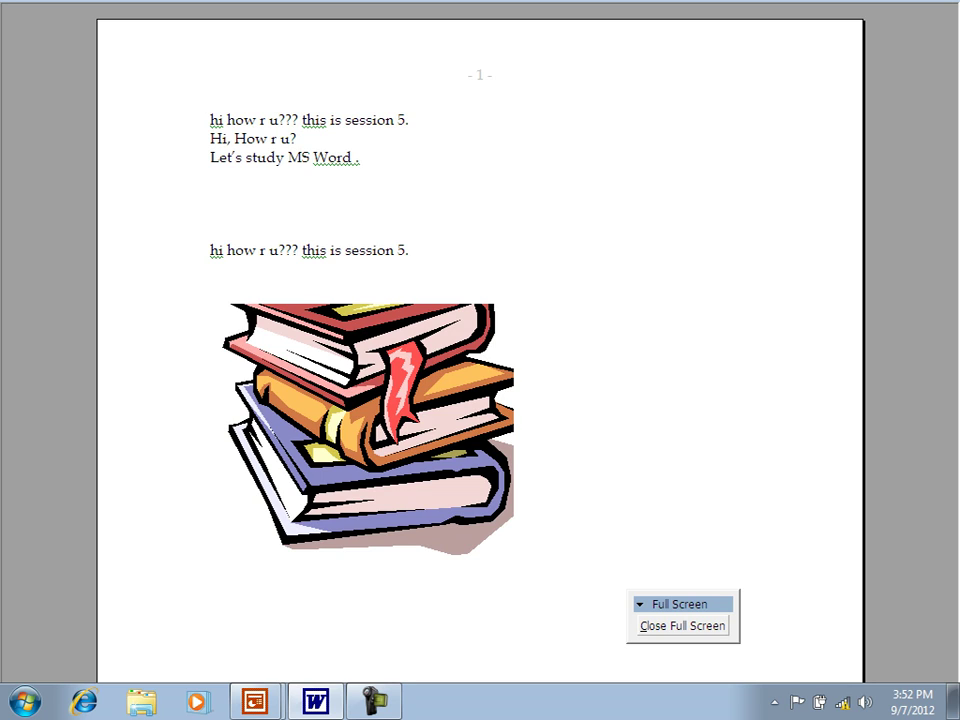
click(683, 627)
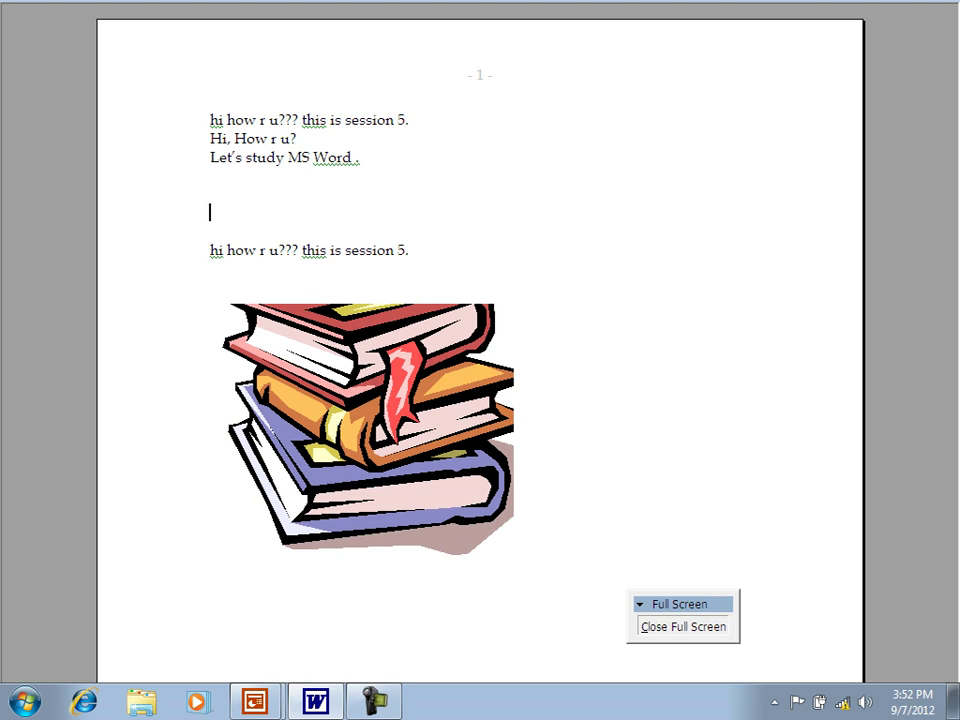
click(212, 282)
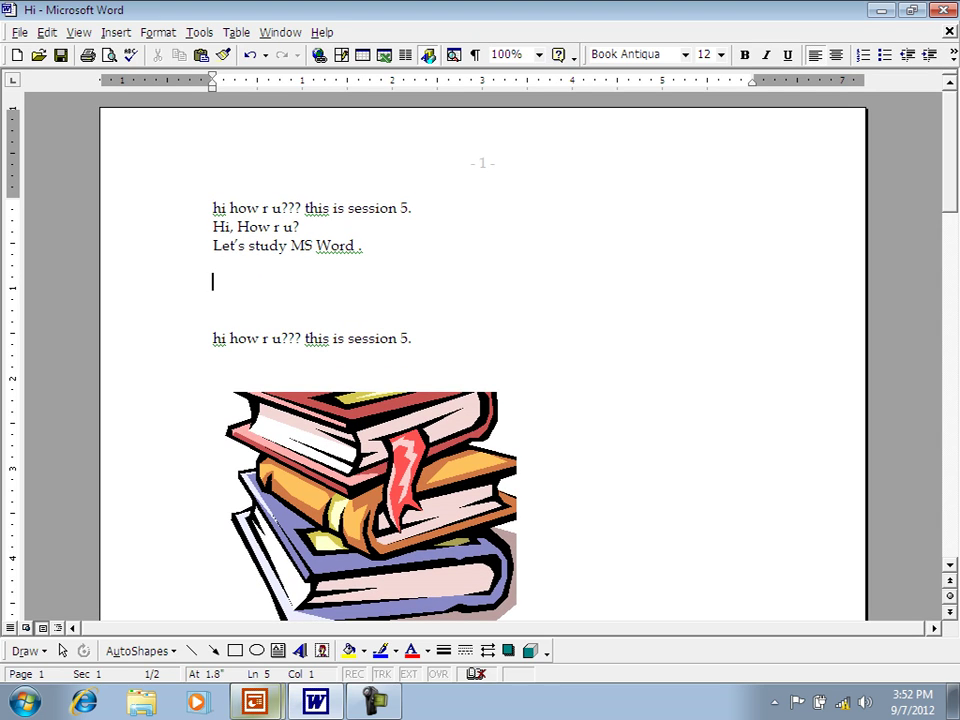